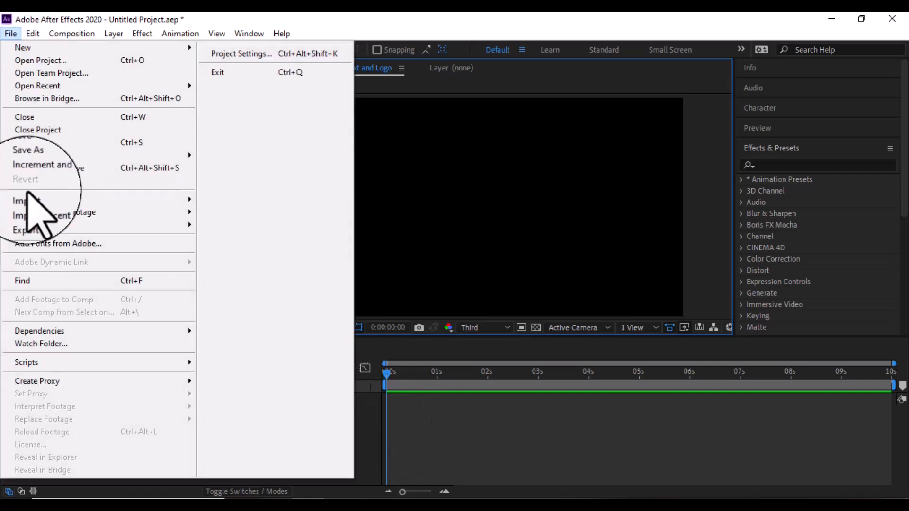
Import the pngaaa.com-400902.png logo image and add it as a layer to the Flip Text and Logo composition.
{"action": "mouse_move", "coordinate": [37, 199]}
{"action": "left_click", "coordinate": [239, 202]}
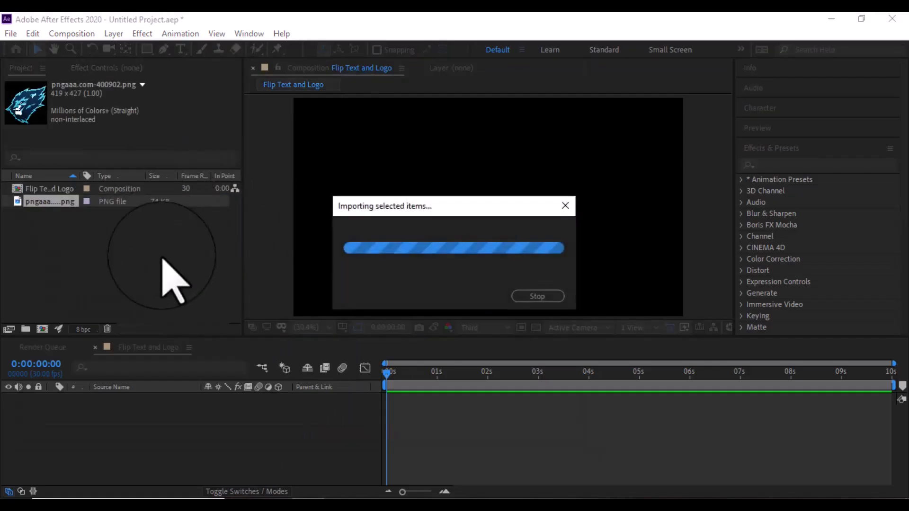
{"action": "left_click_drag", "start_coordinate": [50, 201], "coordinate": [152, 434]}
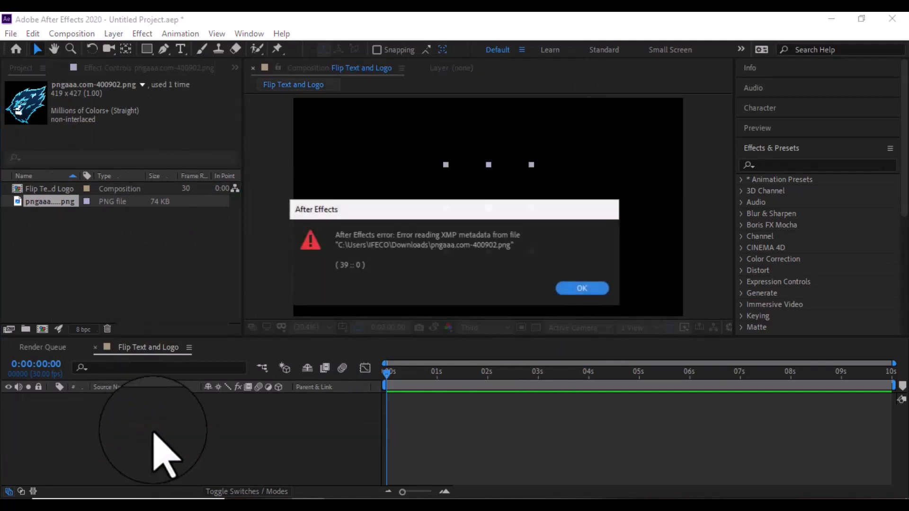
{"action": "left_click", "coordinate": [585, 291]}
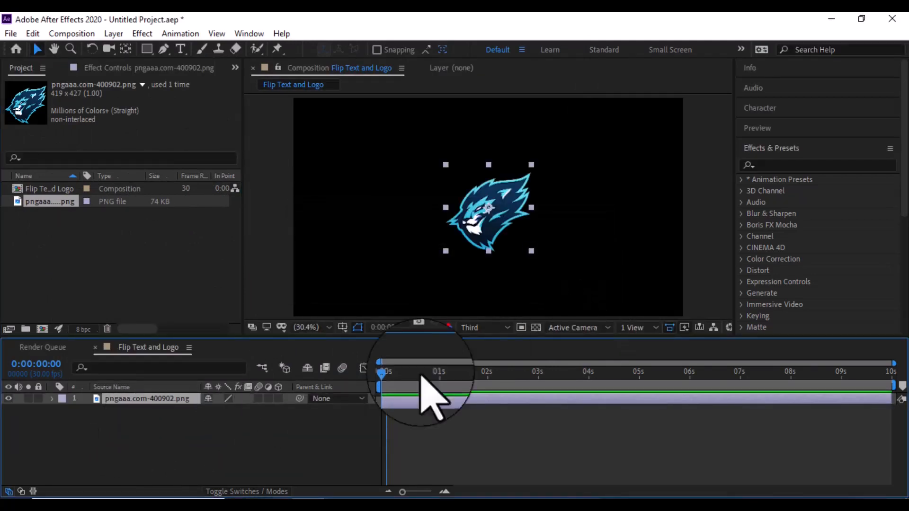
{"action": "left_click", "coordinate": [129, 445]}
Pre-compose the logo image layer as "logo", moving all attributes into the new composition, and hide the resulting layer.
{"action": "left_click", "coordinate": [135, 401]}
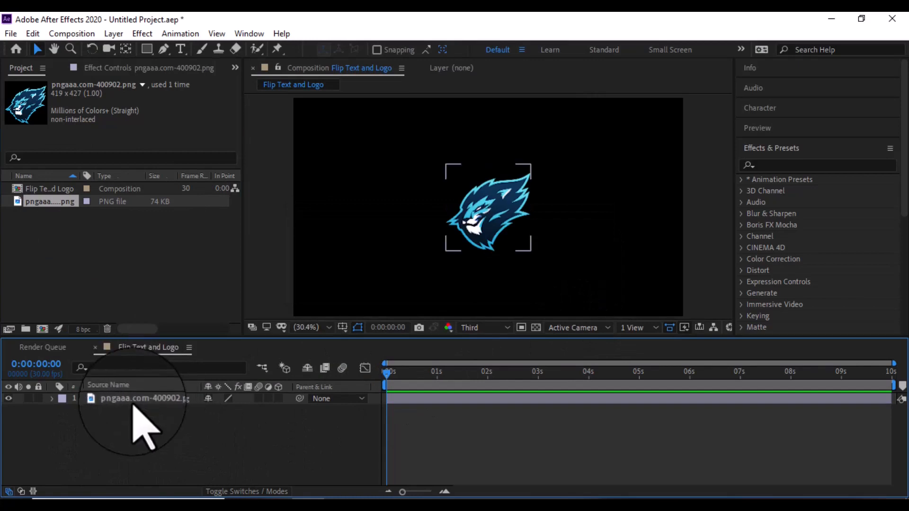
{"action": "right_click", "coordinate": [133, 400]}
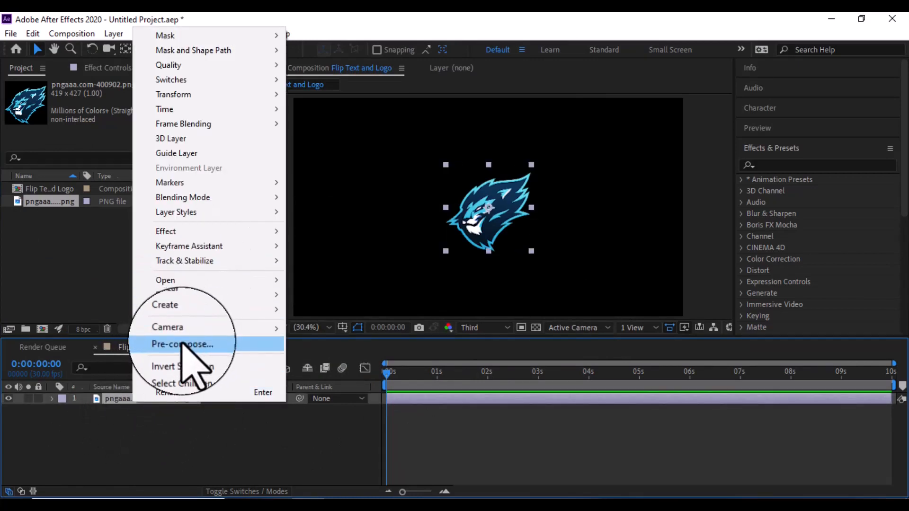
{"action": "left_click", "coordinate": [134, 401]}
{"action": "right_click", "coordinate": [134, 401]}
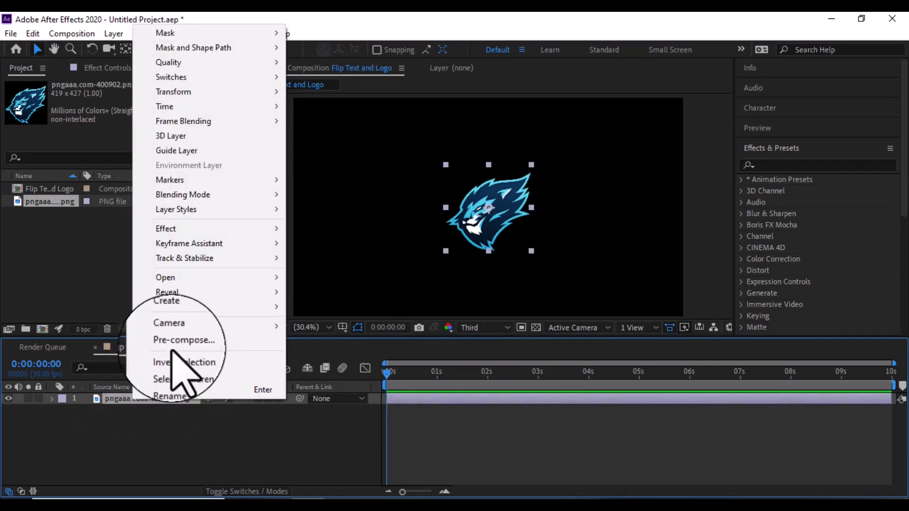
{"action": "left_click", "coordinate": [183, 340]}
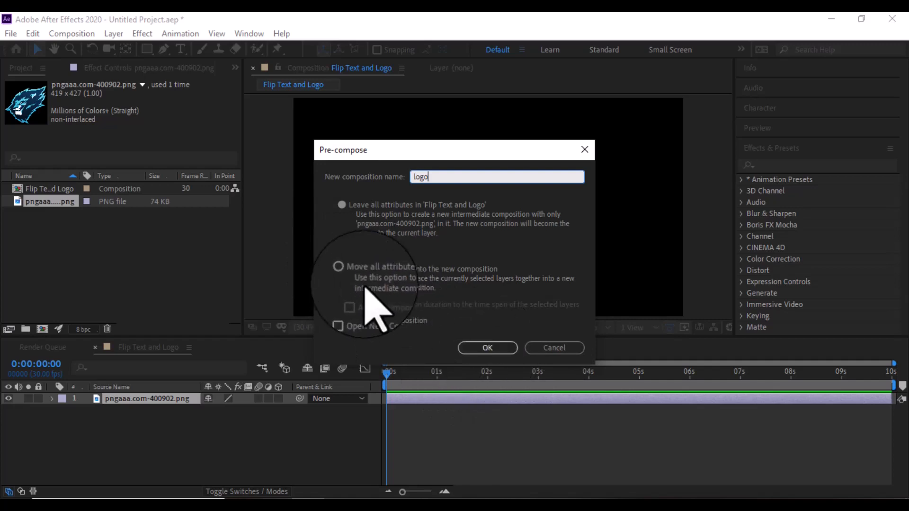
{"action": "left_click", "coordinate": [341, 269]}
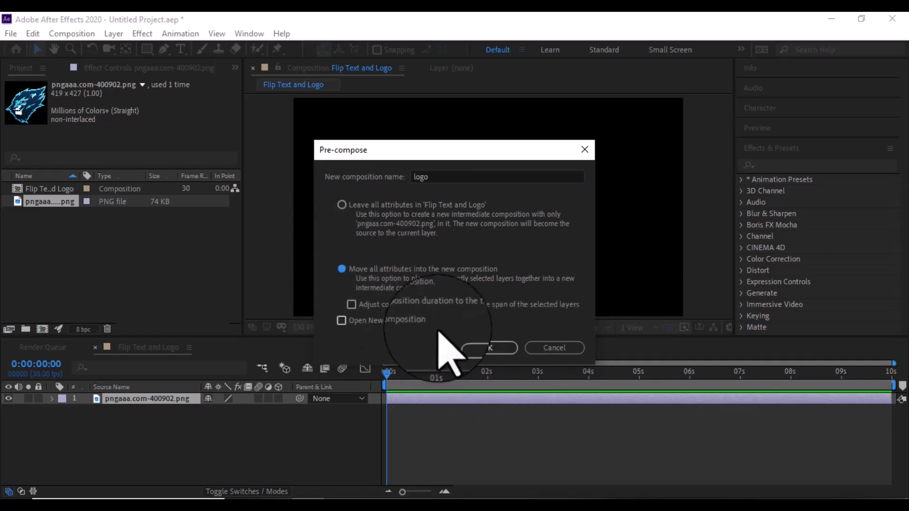
{"action": "left_click", "coordinate": [488, 348]}
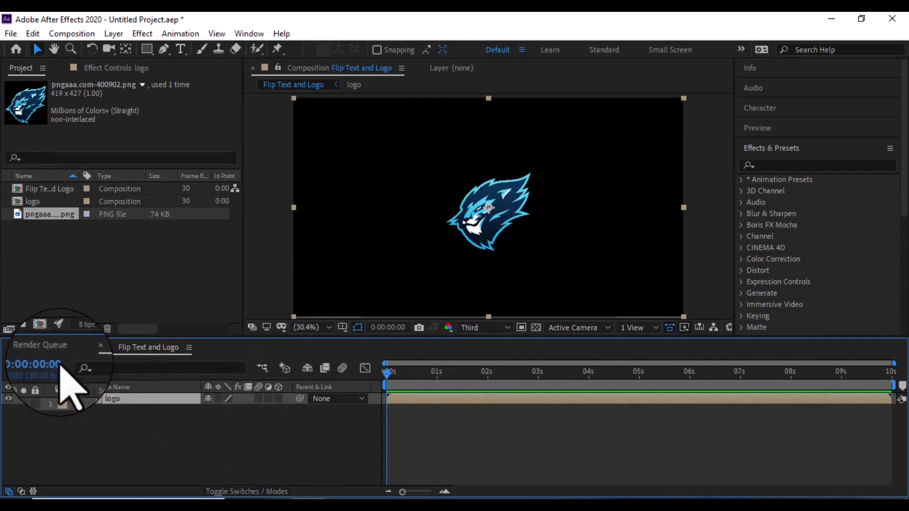
{"action": "left_click", "coordinate": [9, 399]}
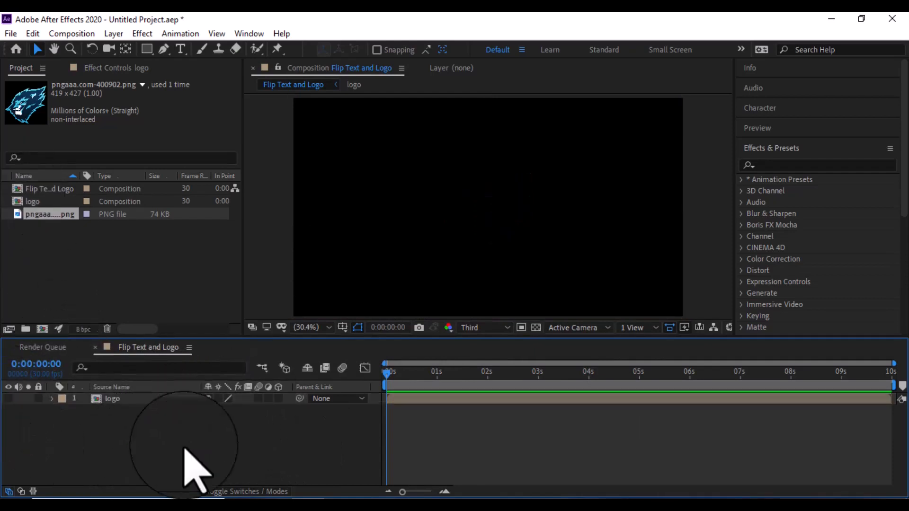
Create a text layer reading "THE" in the composition and set its font size to 132 px.
{"action": "left_click", "coordinate": [180, 48]}
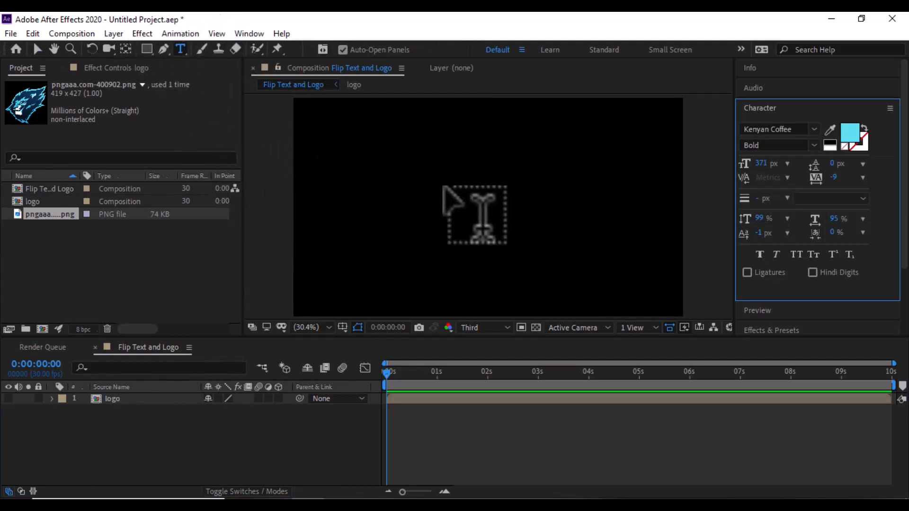
{"action": "left_click", "coordinate": [448, 180]}
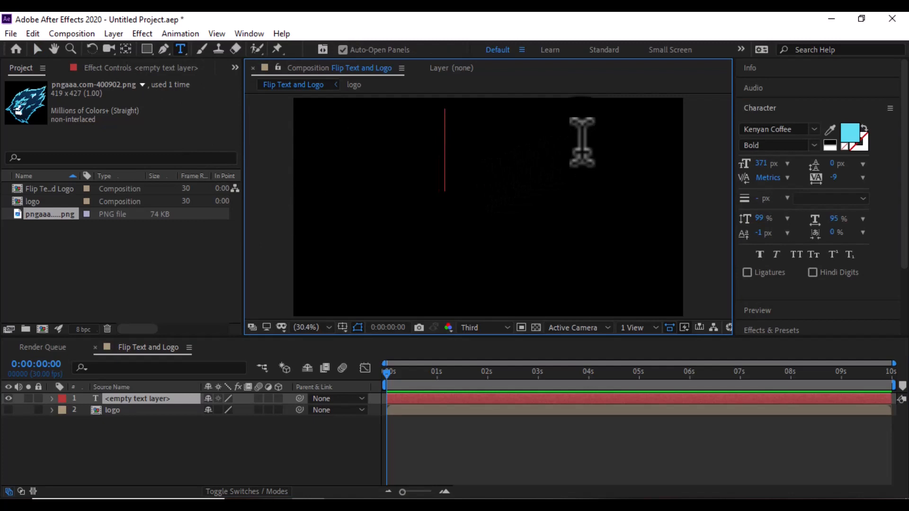
{"action": "type", "text": "THE"}
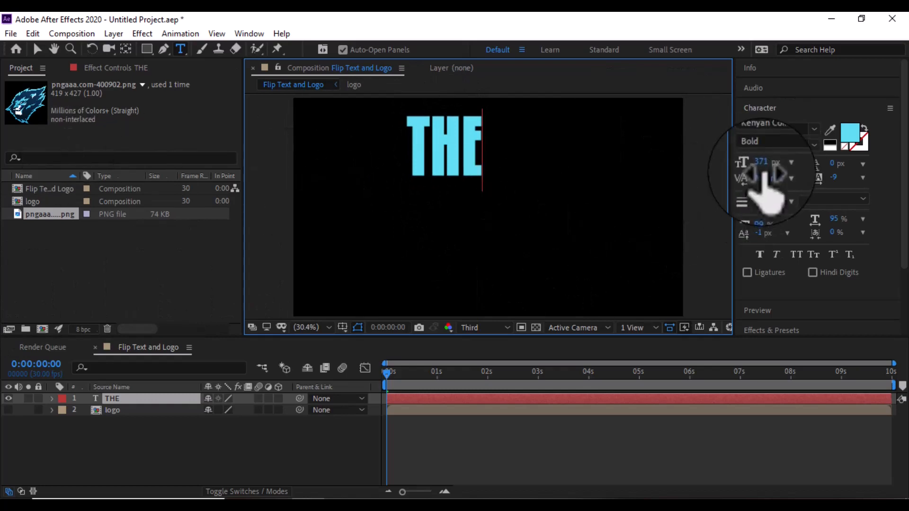
{"action": "key", "text": "ctrl+a"}
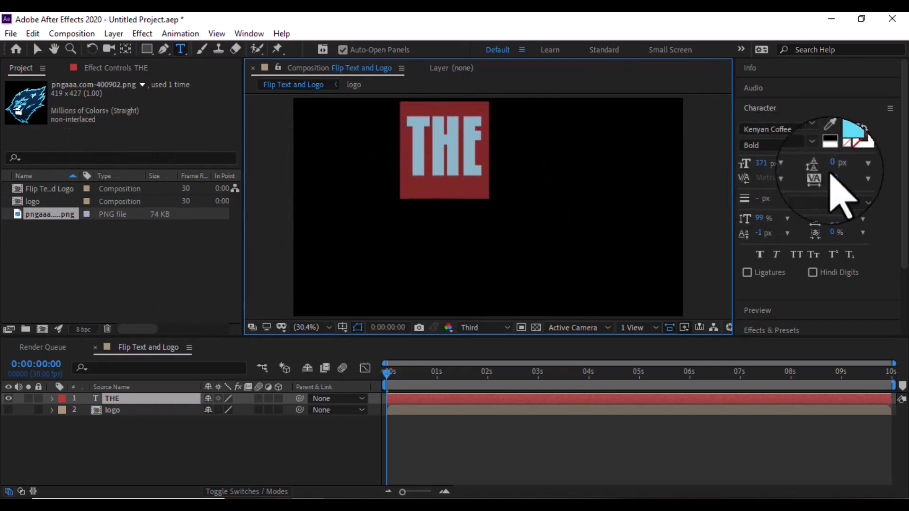
{"action": "left_click_drag", "start_coordinate": [761, 164], "coordinate": [762, 165]}
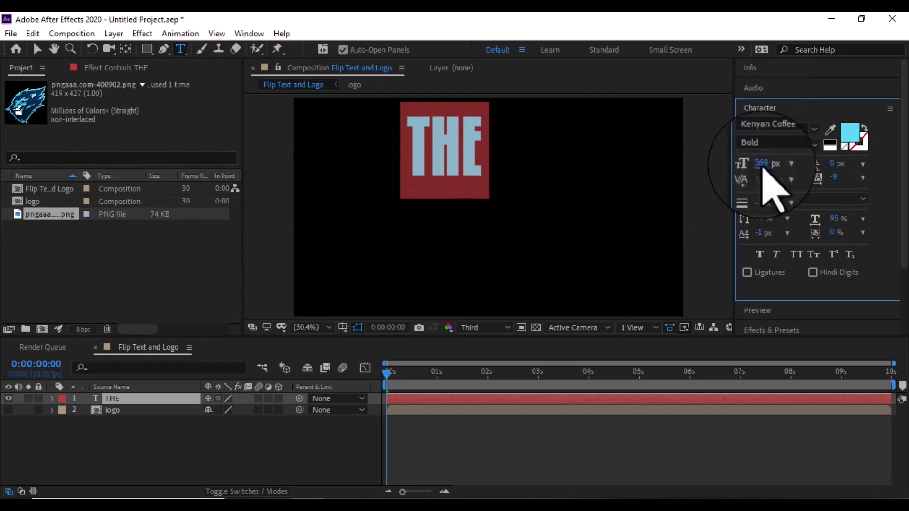
{"action": "left_click_drag", "start_coordinate": [764, 167], "coordinate": [597, 186]}
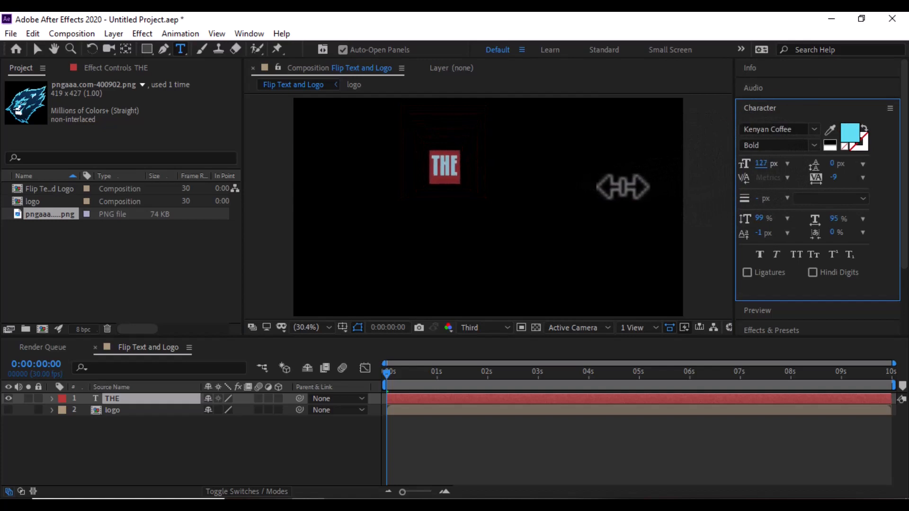
{"action": "left_click", "coordinate": [154, 475]}
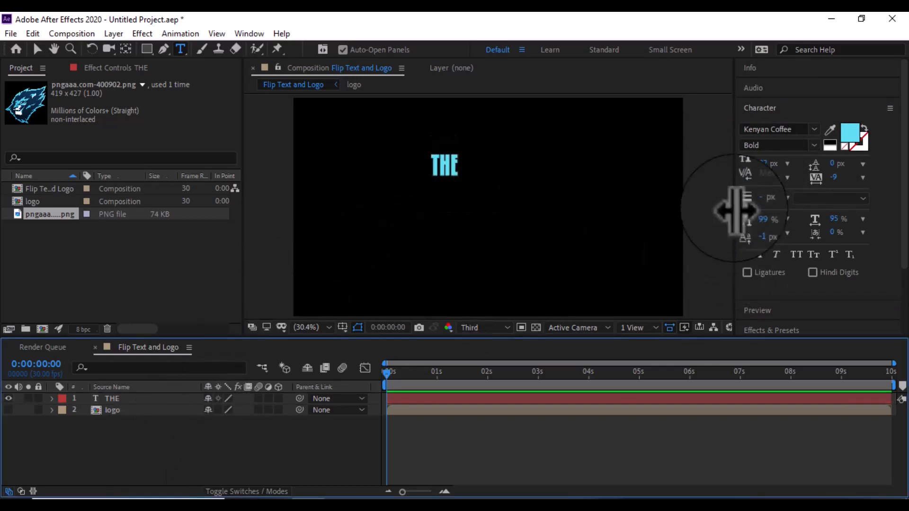
Center the THE text horizontally in the composition and move it up near the upper edge of the frame.
{"action": "left_click", "coordinate": [112, 400]}
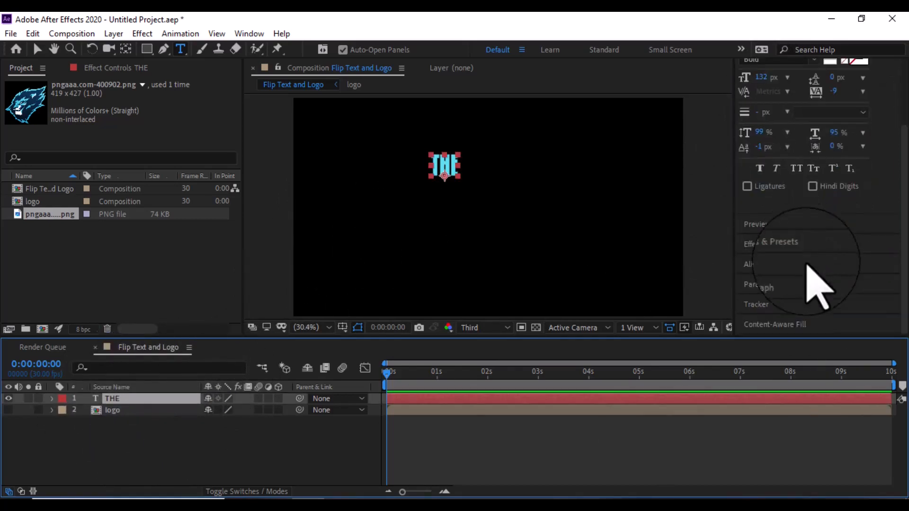
{"action": "left_click", "coordinate": [771, 263]}
{"action": "left_click", "coordinate": [771, 201]}
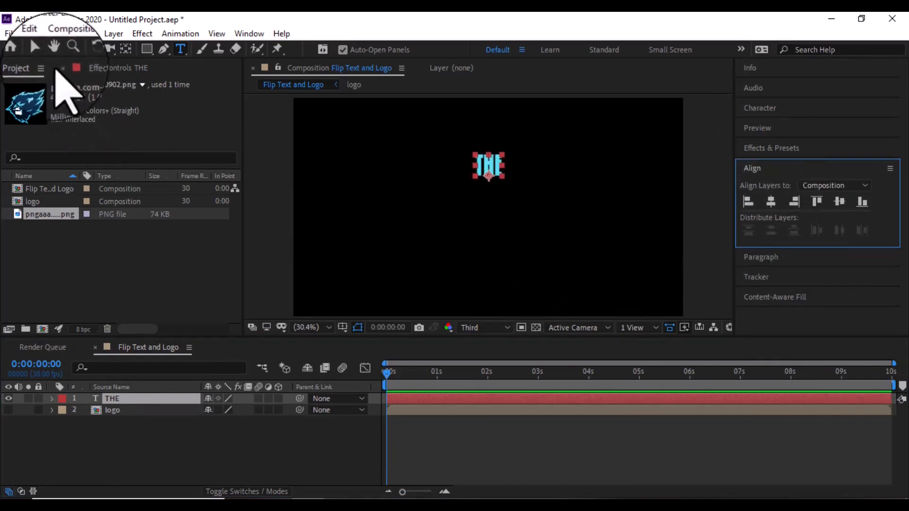
{"action": "left_click", "coordinate": [37, 49]}
{"action": "left_click_drag", "start_coordinate": [486, 167], "coordinate": [489, 143]}
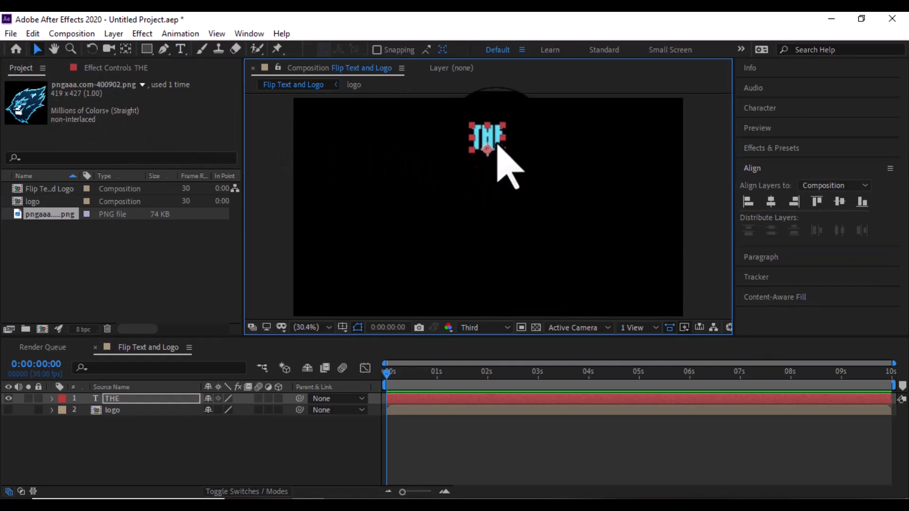
{"action": "left_click", "coordinate": [170, 452]}
Duplicate the THE text layer twice and reorder the layers as THE, THE 2, THE 3 above the logo.
{"action": "left_click", "coordinate": [112, 398]}
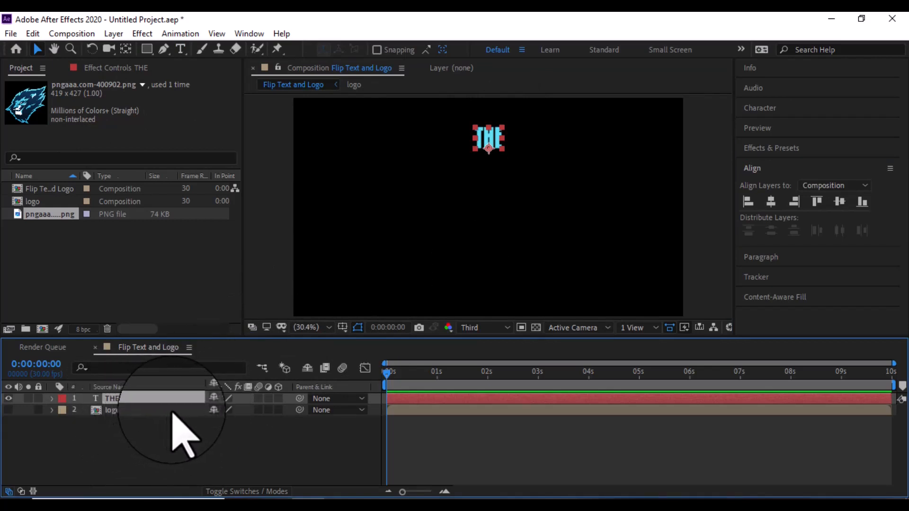
{"action": "key", "text": "ctrl+d"}
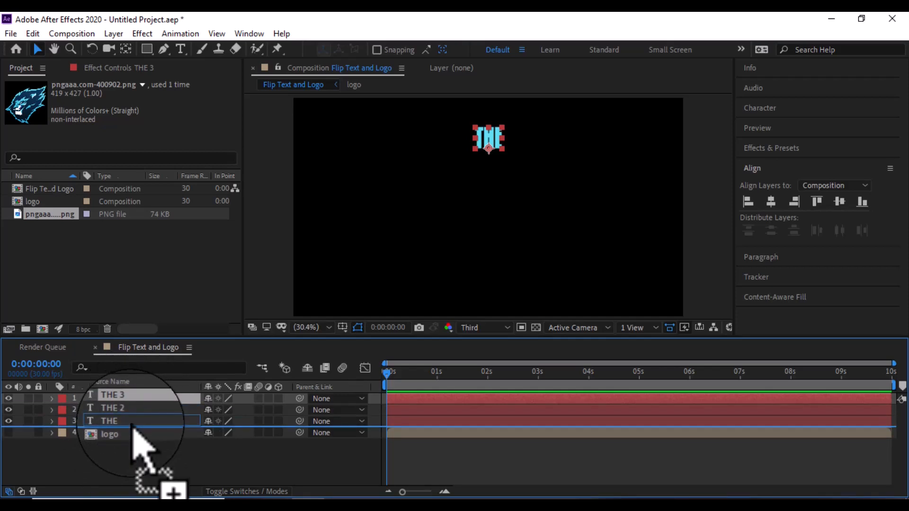
{"action": "left_click_drag", "start_coordinate": [133, 425], "coordinate": [124, 441]}
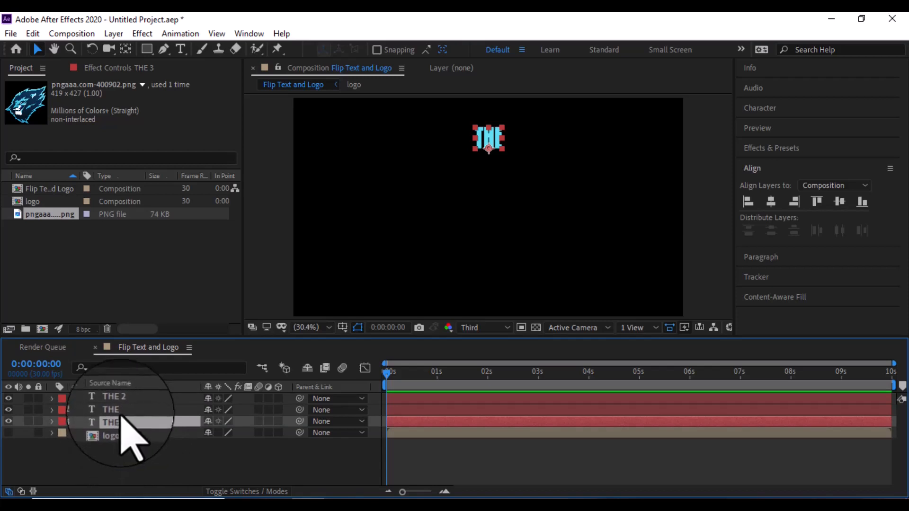
{"action": "left_click_drag", "start_coordinate": [118, 399], "coordinate": [128, 424]}
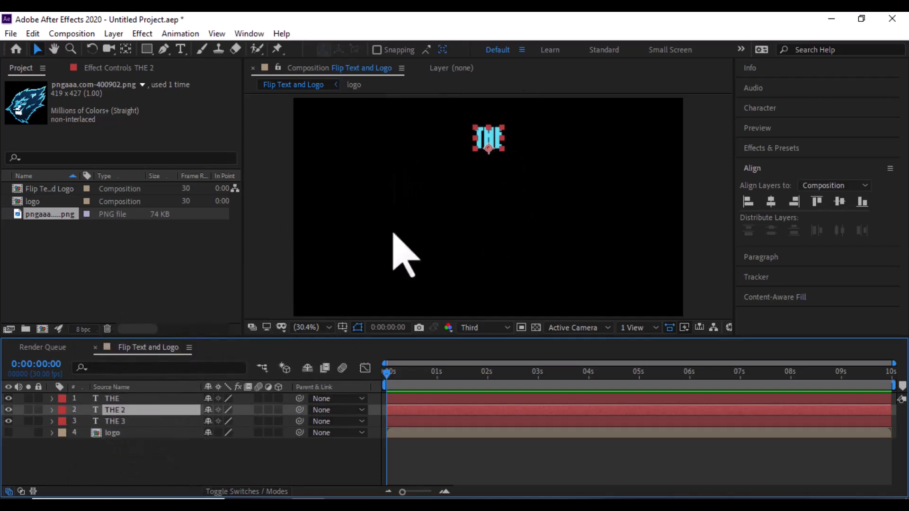
Move THE 3 straight down near the lower edge of the frame and THE 2 to the middle between the other texts.
{"action": "left_click", "coordinate": [116, 421]}
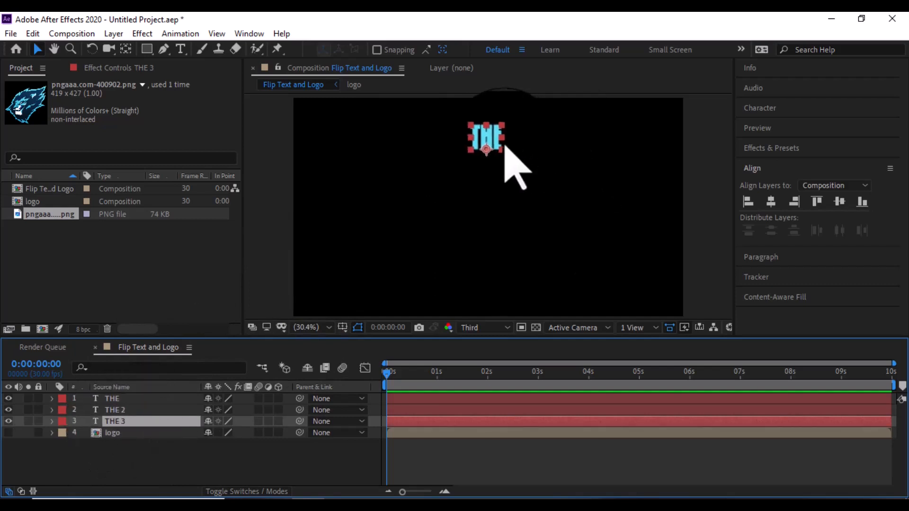
{"action": "left_click_drag", "start_coordinate": [504, 147], "coordinate": [494, 255]}
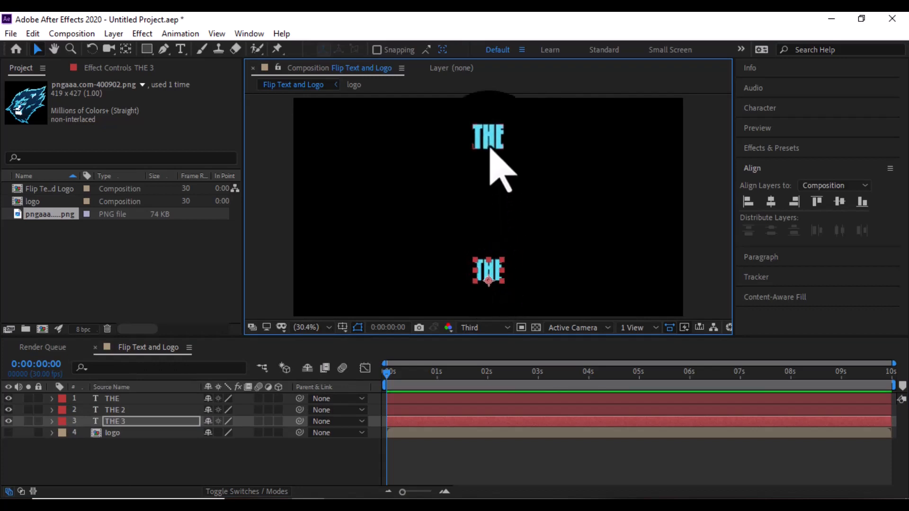
{"action": "left_click", "coordinate": [118, 410]}
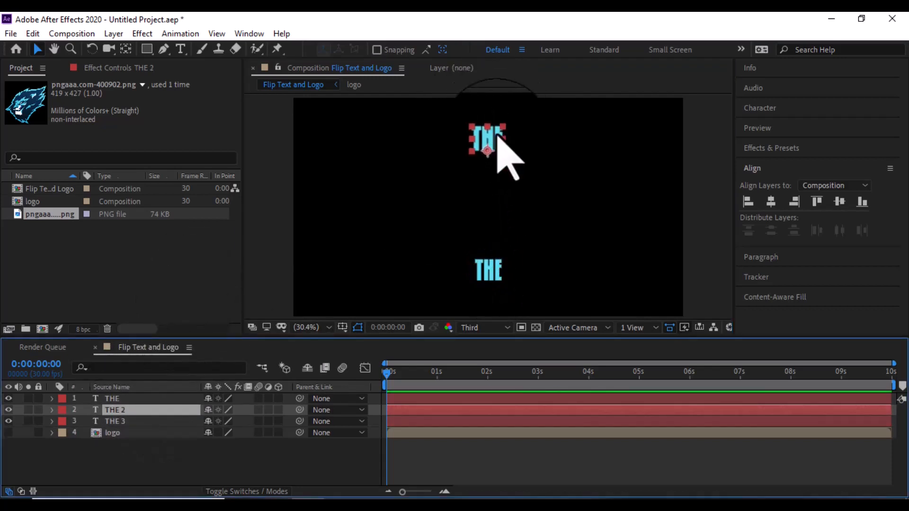
{"action": "left_click_drag", "start_coordinate": [498, 148], "coordinate": [488, 188]}
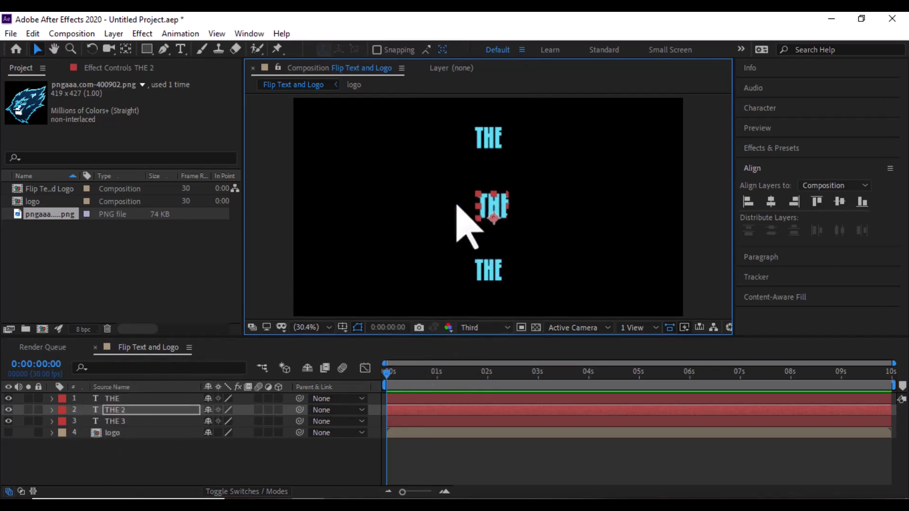
Replace the middle THE 2 text with "OBSIDIAN".
{"action": "left_click", "coordinate": [180, 49]}
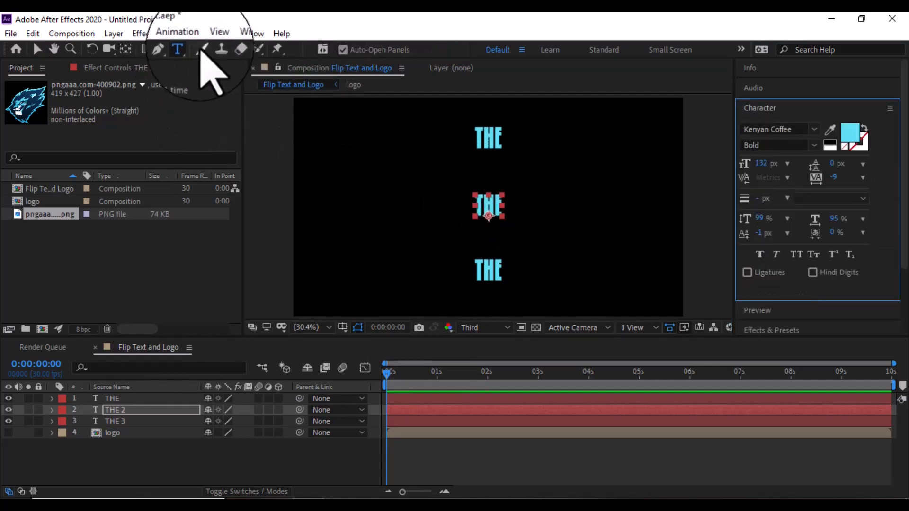
{"action": "double_click", "coordinate": [494, 206]}
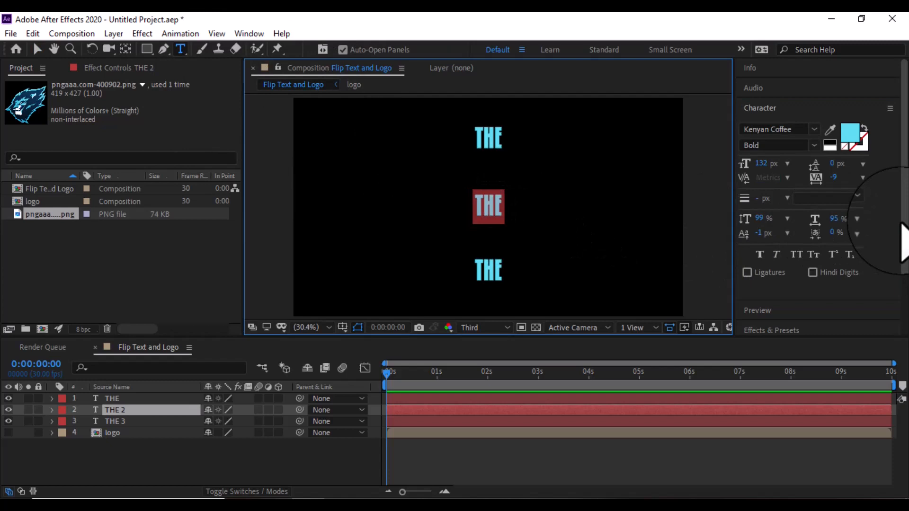
{"action": "key", "text": "BackSpace"}
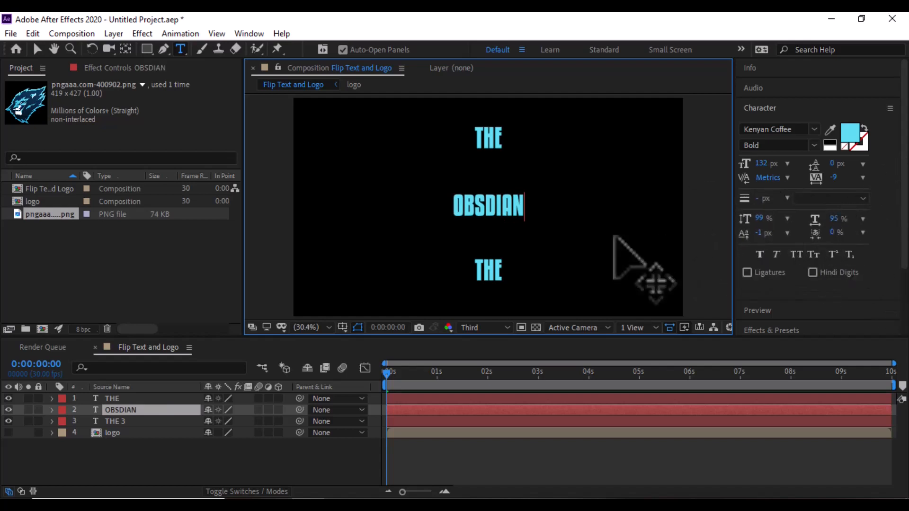
{"action": "left_click", "coordinate": [488, 206]}
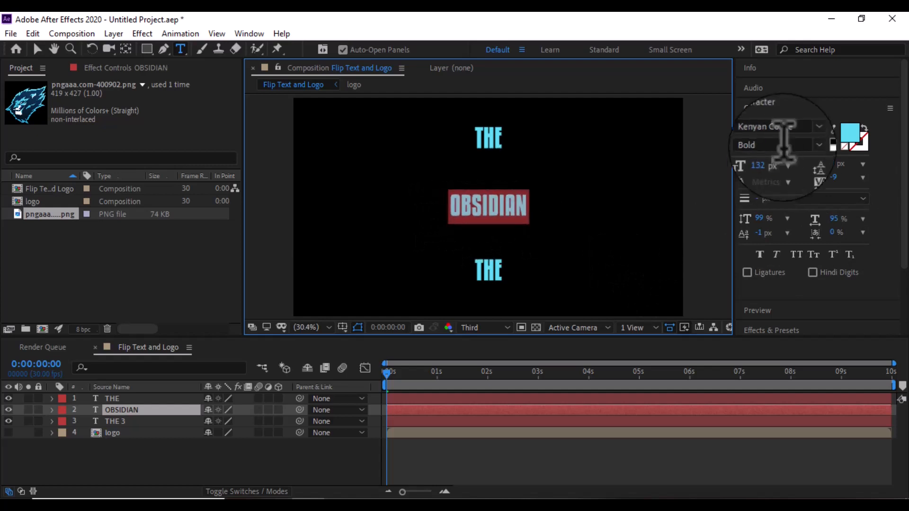
Change the fill color of the OBSIDIAN text to white, FFFFFF.
{"action": "left_click", "coordinate": [856, 128]}
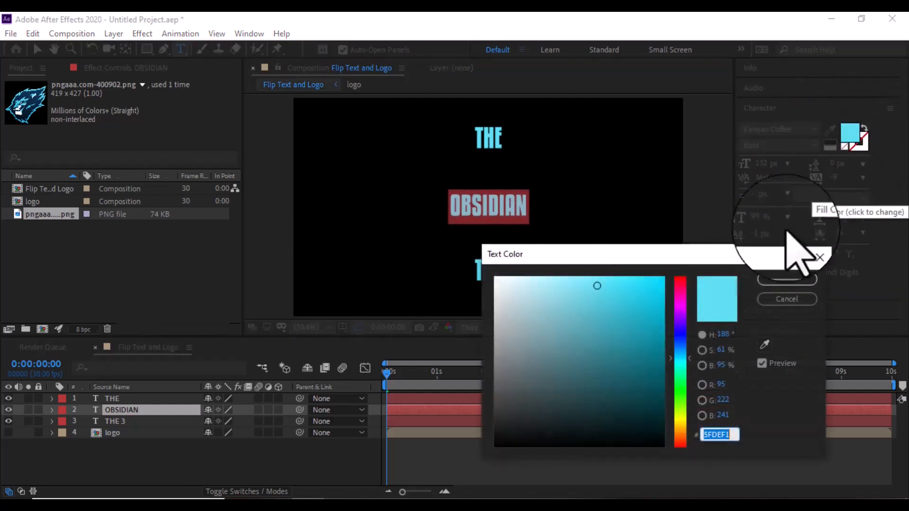
{"action": "left_click_drag", "start_coordinate": [501, 305], "coordinate": [432, 230]}
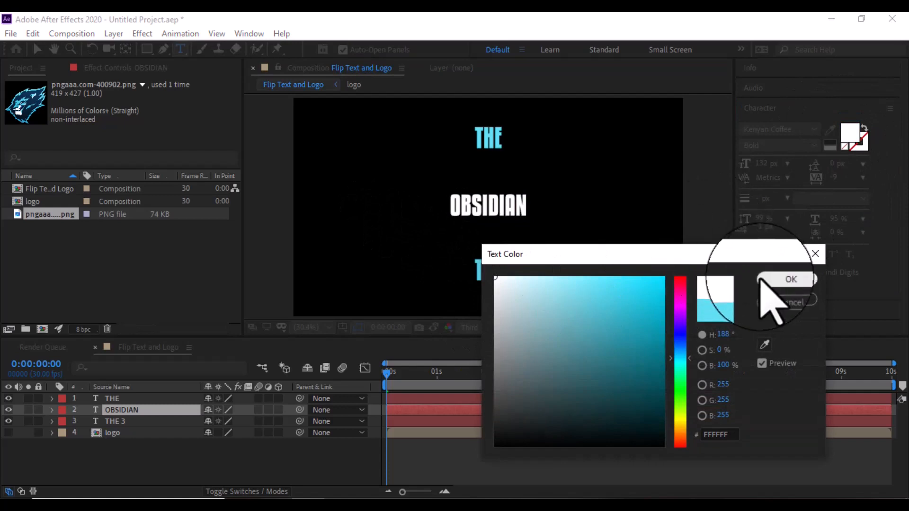
{"action": "left_click", "coordinate": [787, 279]}
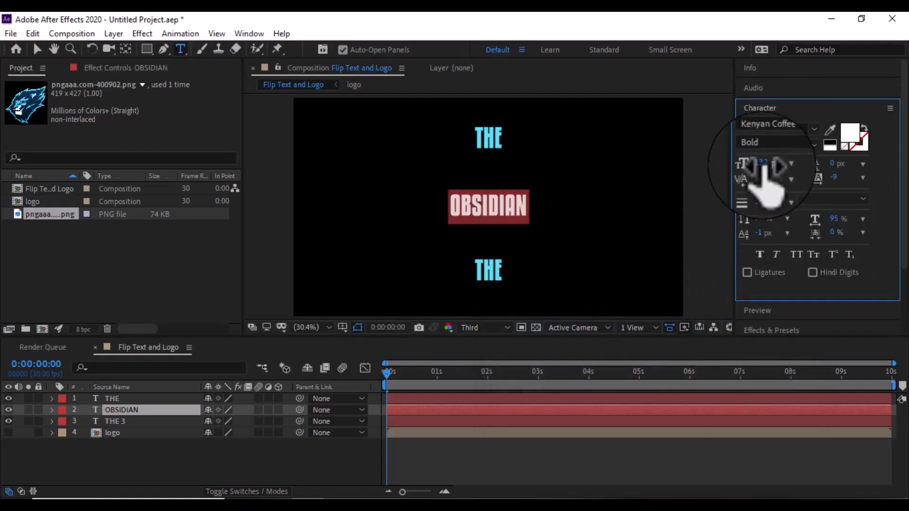
Enlarge the OBSIDIAN text to a font size of 389 px.
{"action": "left_click_drag", "start_coordinate": [763, 162], "coordinate": [895, 186]}
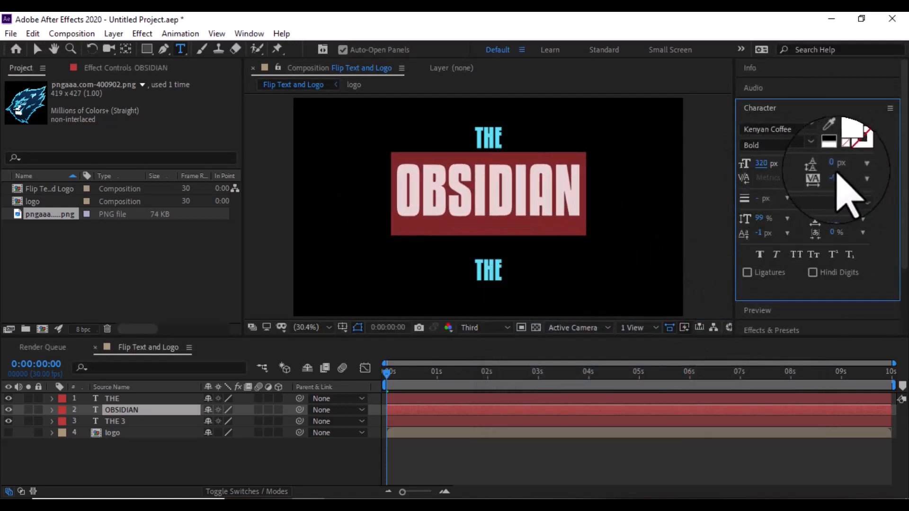
{"action": "left_click_drag", "start_coordinate": [770, 166], "coordinate": [820, 172]}
{"action": "left_click", "coordinate": [109, 479]}
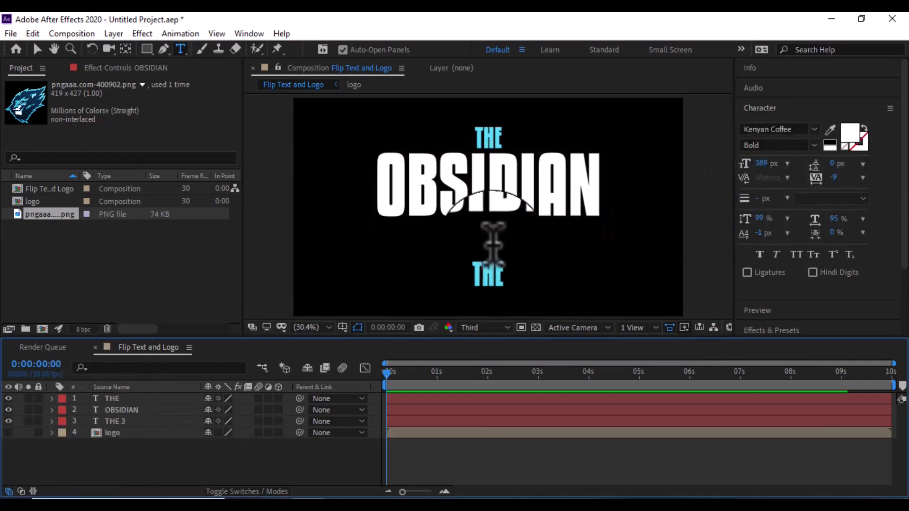
Move the OBSIDIAN text straight down so it sits midway between the upper and lower THE texts.
{"action": "left_click", "coordinate": [36, 49]}
{"action": "left_click", "coordinate": [423, 189]}
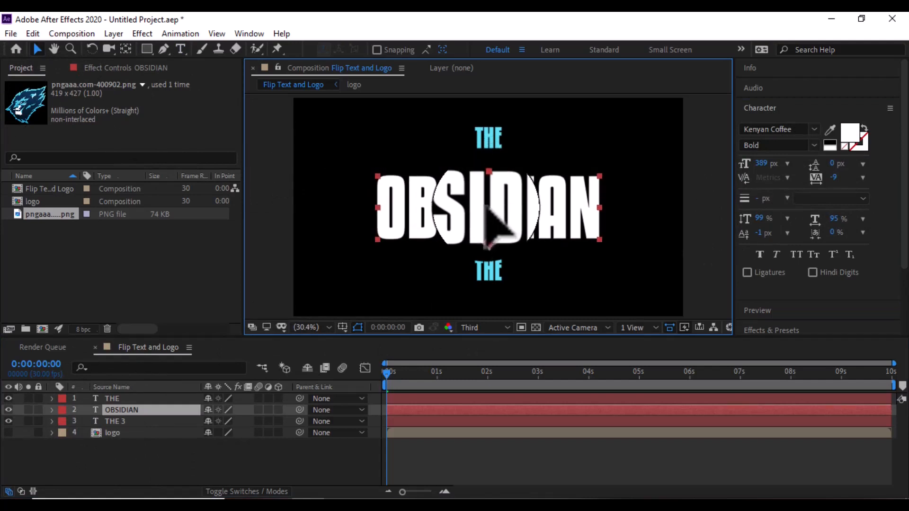
{"action": "left_click_drag", "start_coordinate": [489, 200], "coordinate": [489, 197]}
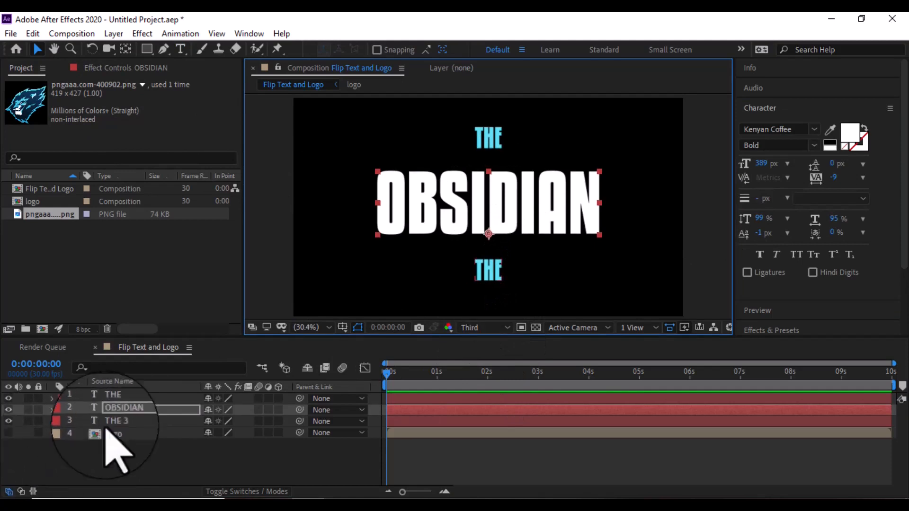
Replace the text of the lower THE 3 layer with "GAMERS".
{"action": "left_click", "coordinate": [118, 423]}
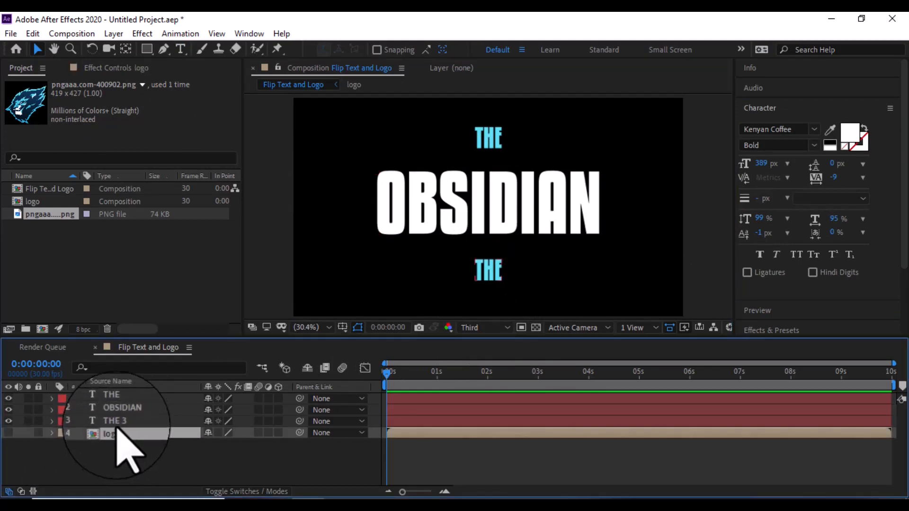
{"action": "double_click", "coordinate": [493, 281]}
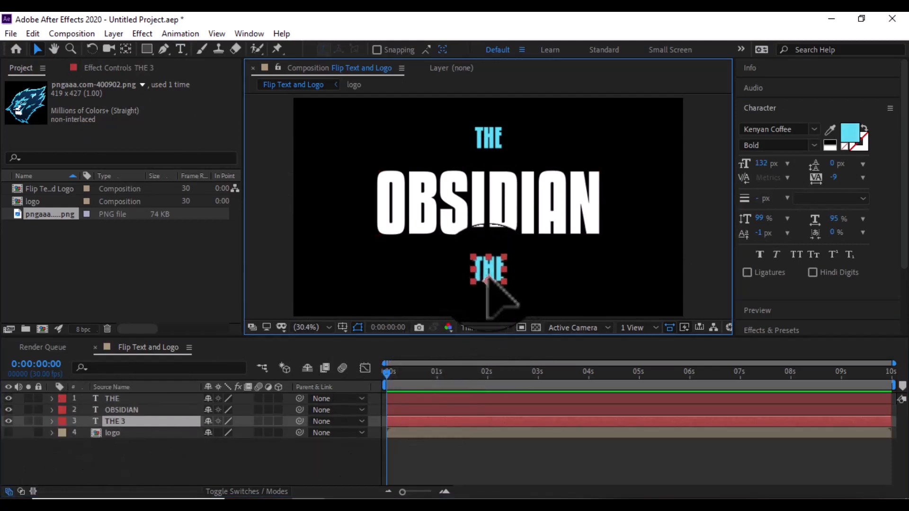
{"action": "key", "text": "BackSpace"}
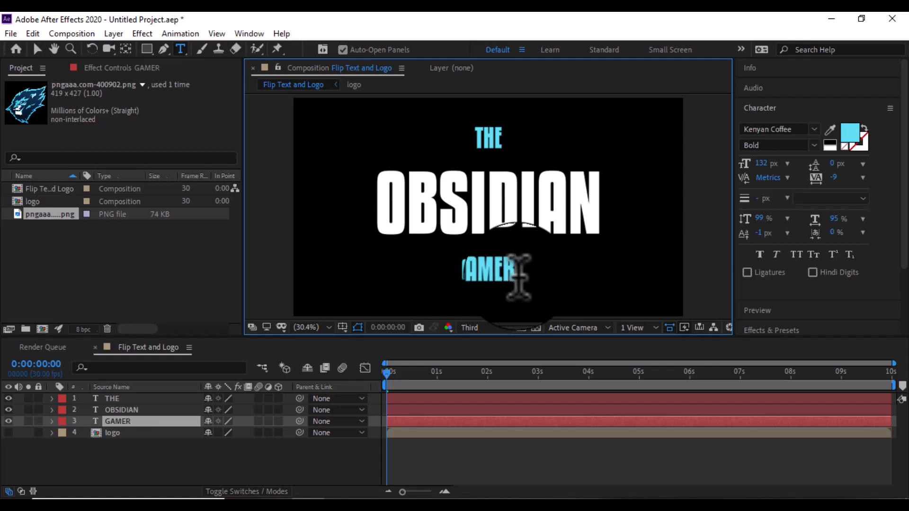
Change the fill color of the GAMERS text to white, FFFFFF.
{"action": "double_click", "coordinate": [488, 270]}
{"action": "left_click", "coordinate": [850, 133]}
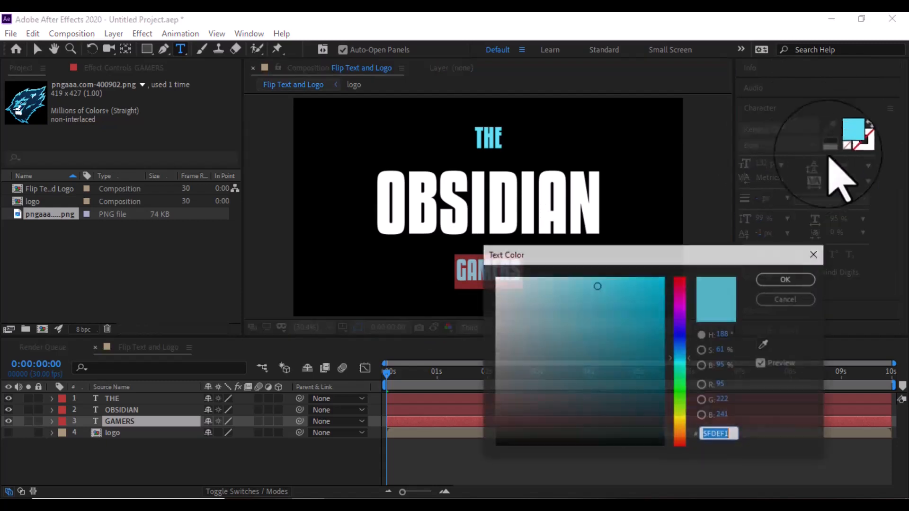
{"action": "left_click_drag", "start_coordinate": [599, 286], "coordinate": [440, 260]}
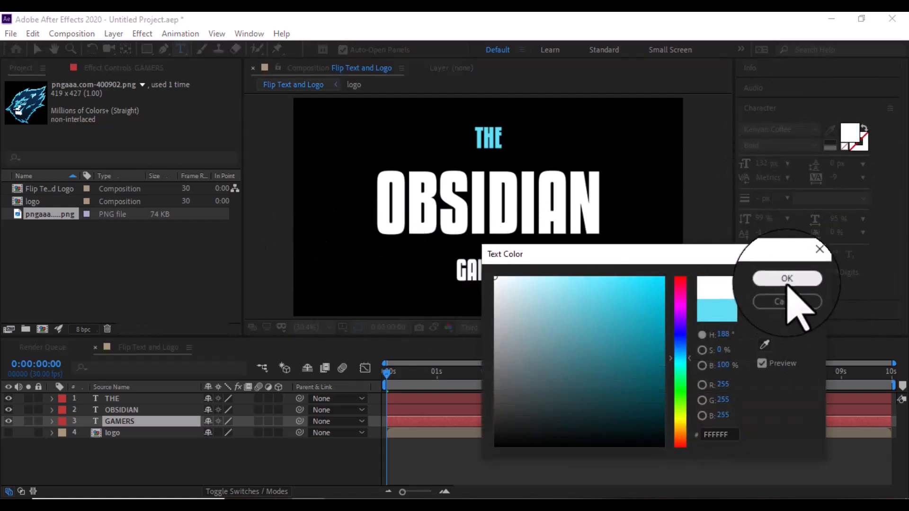
{"action": "left_click", "coordinate": [787, 279]}
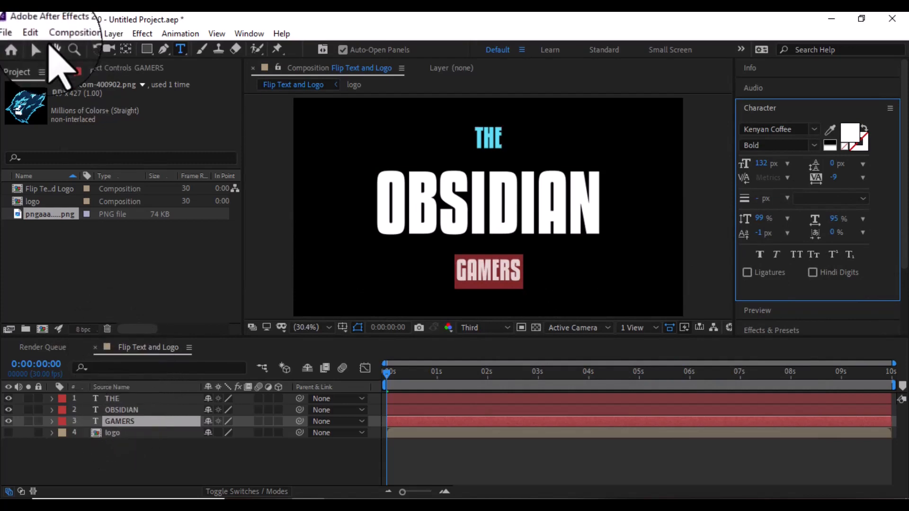
{"action": "left_click", "coordinate": [38, 49]}
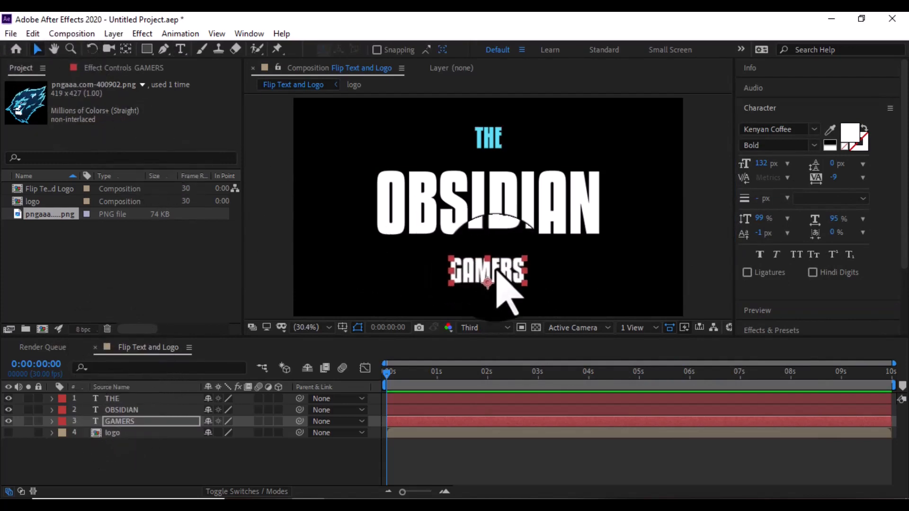
Flatten the GAMERS text slightly by lowering its upper edge, keeping its width and baseline.
{"action": "scroll", "coordinate": [502, 284], "scroll_direction": "up", "scroll_amount": 5}
{"action": "scroll", "coordinate": [544, 274], "scroll_direction": "down", "scroll_amount": 2}
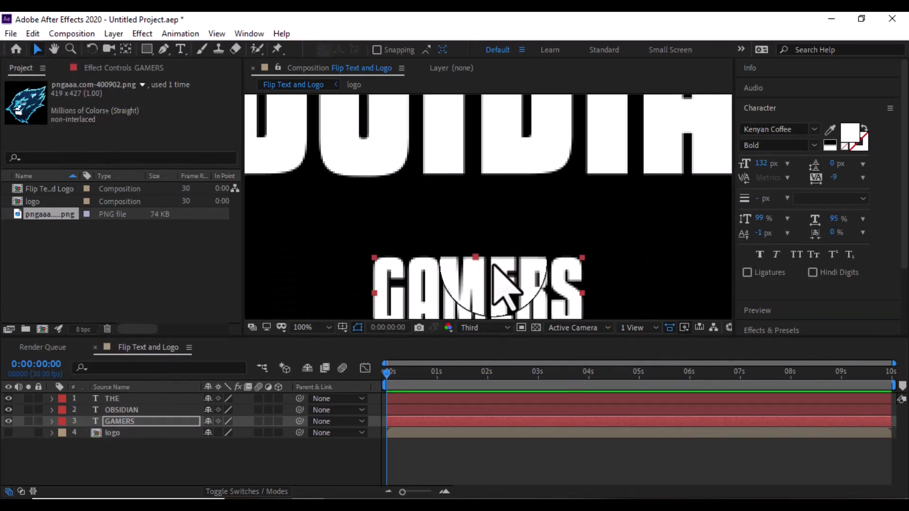
{"action": "left_click_drag", "start_coordinate": [493, 263], "coordinate": [497, 187]}
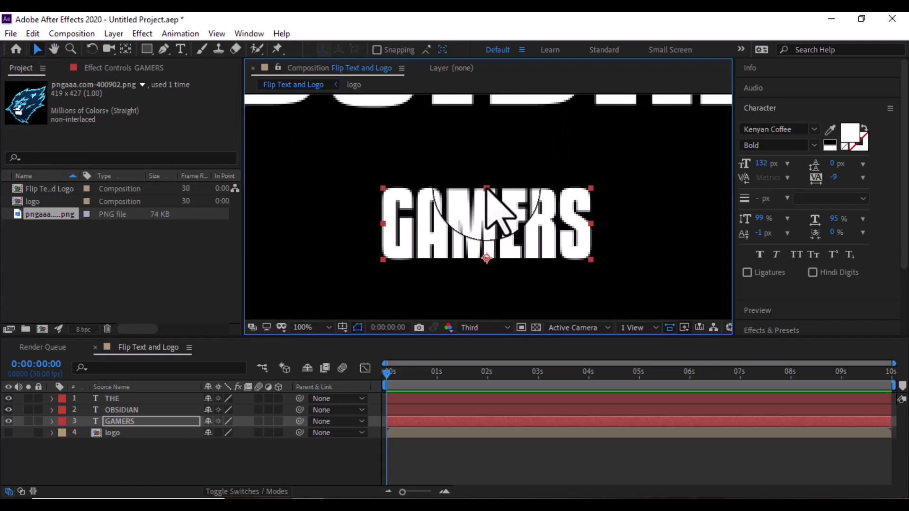
{"action": "left_click_drag", "start_coordinate": [487, 189], "coordinate": [487, 210]}
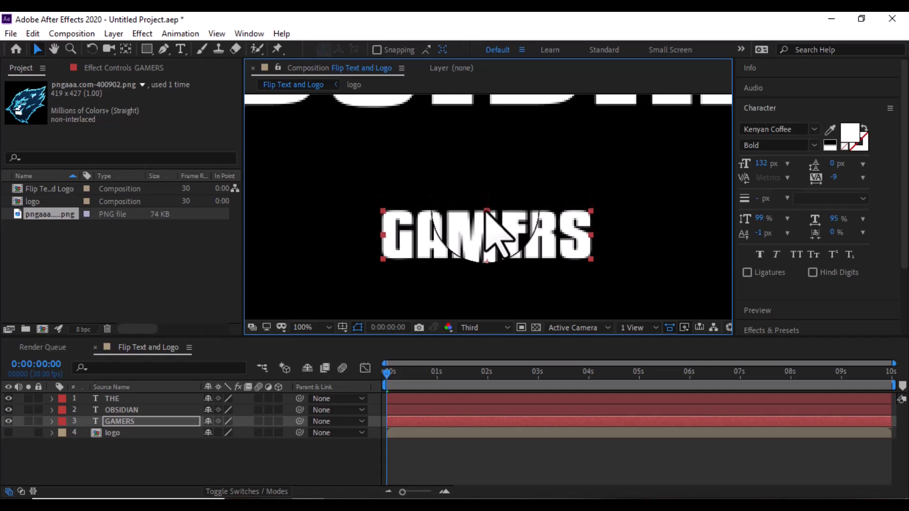
{"action": "left_click", "coordinate": [307, 332]}
{"action": "left_click", "coordinate": [310, 86]}
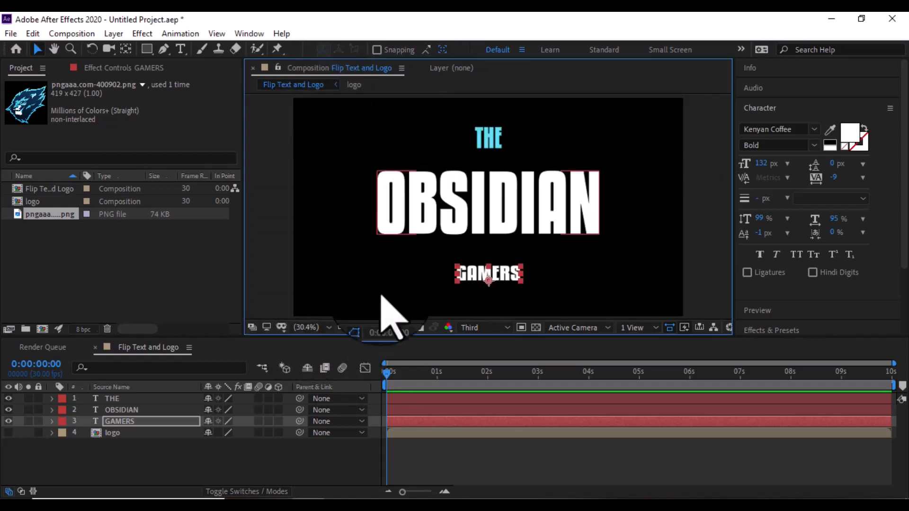
{"action": "left_click", "coordinate": [337, 471]}
{"action": "left_click", "coordinate": [488, 269]}
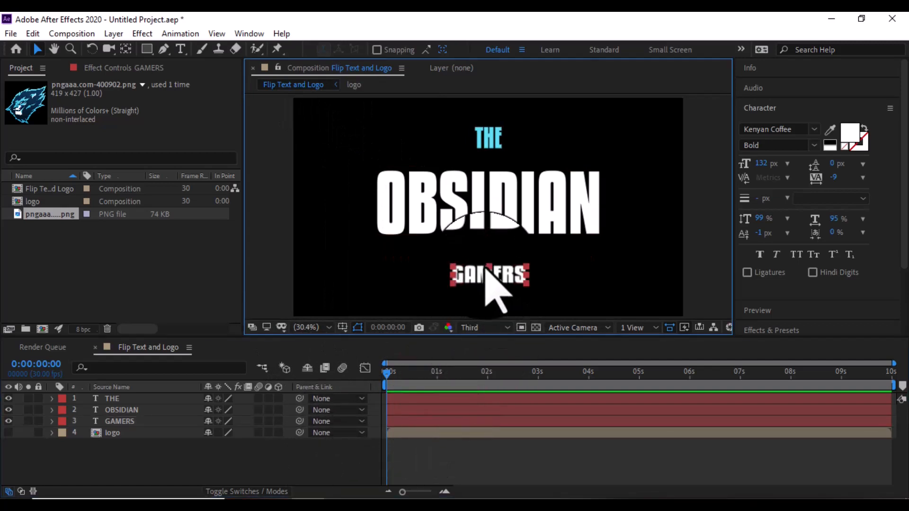
{"action": "left_click_drag", "start_coordinate": [493, 273], "coordinate": [493, 269]}
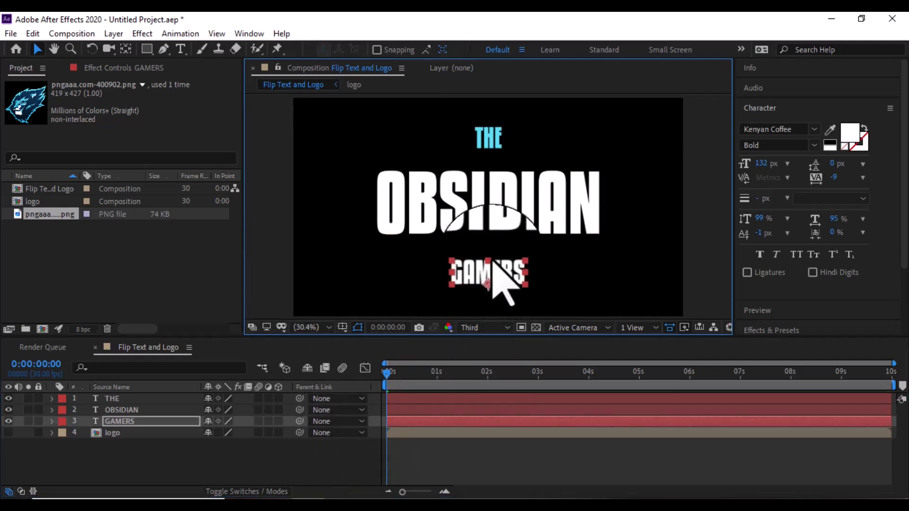
Set the GAMERS text to a font size of 155 px and the Regular font style.
{"action": "left_click_drag", "start_coordinate": [761, 163], "coordinate": [787, 169]}
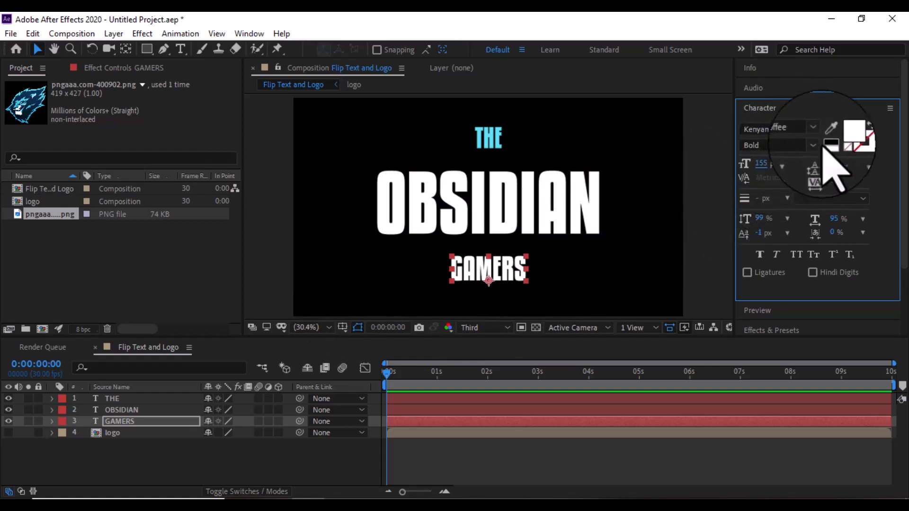
{"action": "left_click", "coordinate": [776, 143]}
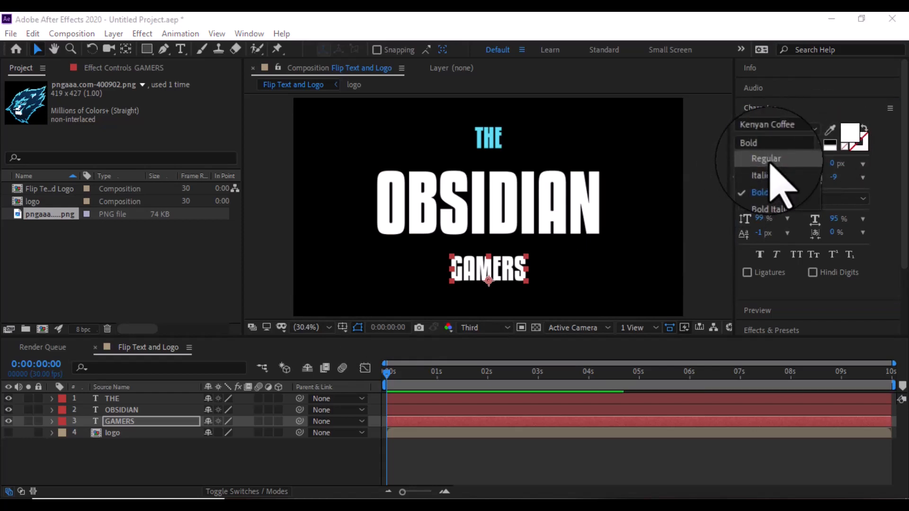
{"action": "left_click", "coordinate": [767, 160]}
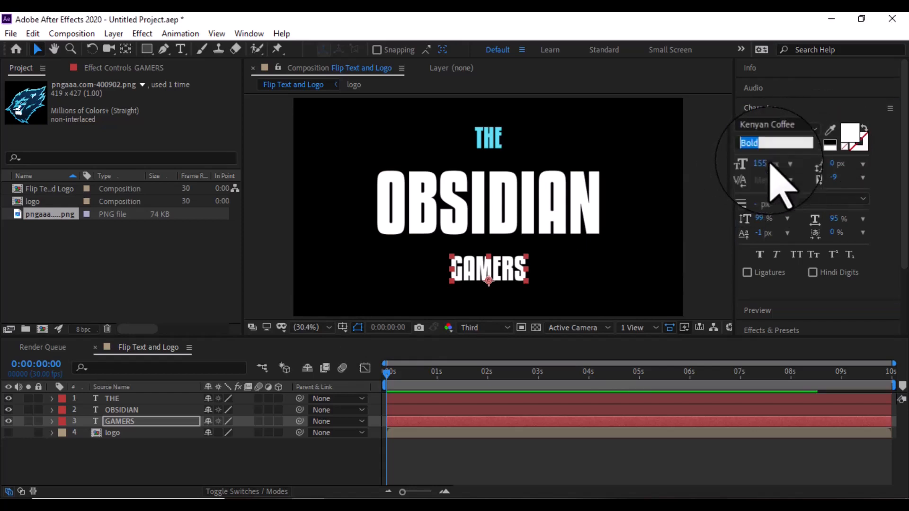
Increase the font size of the GAMERS text to 172 px.
{"action": "left_click", "coordinate": [281, 471]}
{"action": "left_click", "coordinate": [494, 271]}
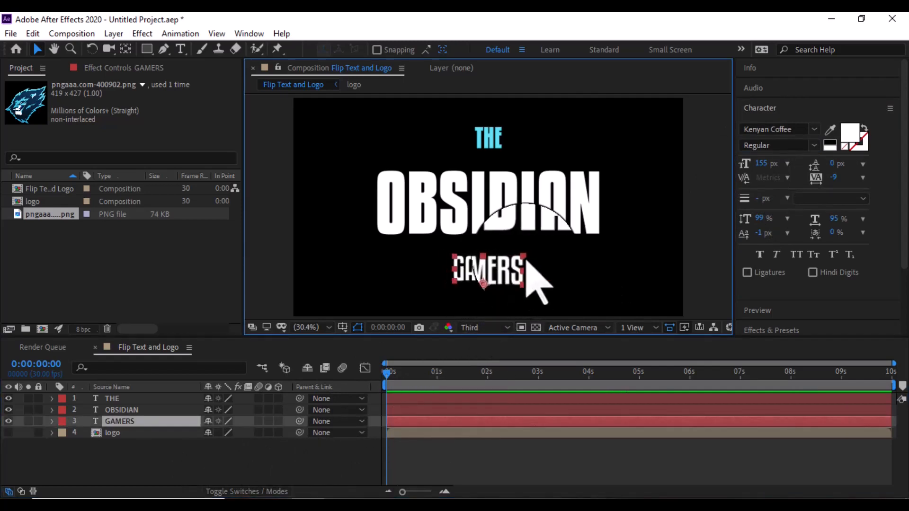
{"action": "left_click_drag", "start_coordinate": [768, 178], "coordinate": [779, 170]}
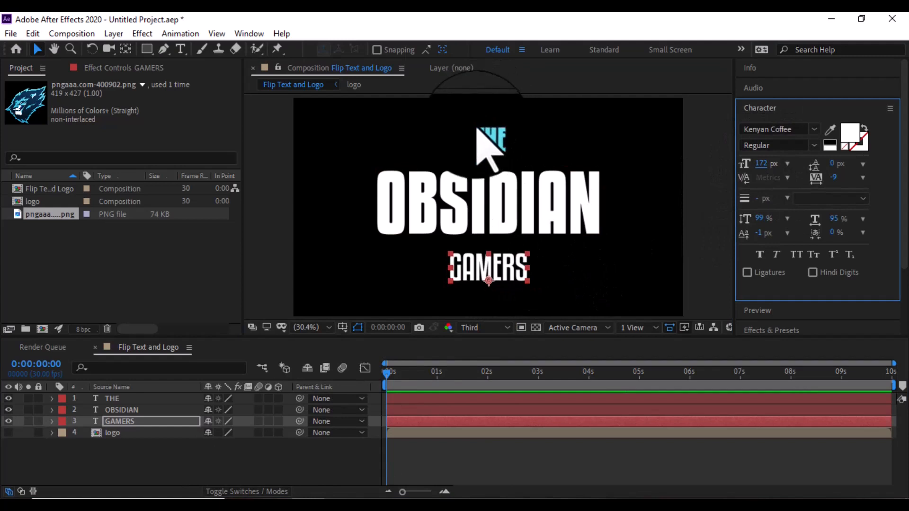
Change the fill color of the THE text to white, FFFFFF.
{"action": "left_click", "coordinate": [113, 399]}
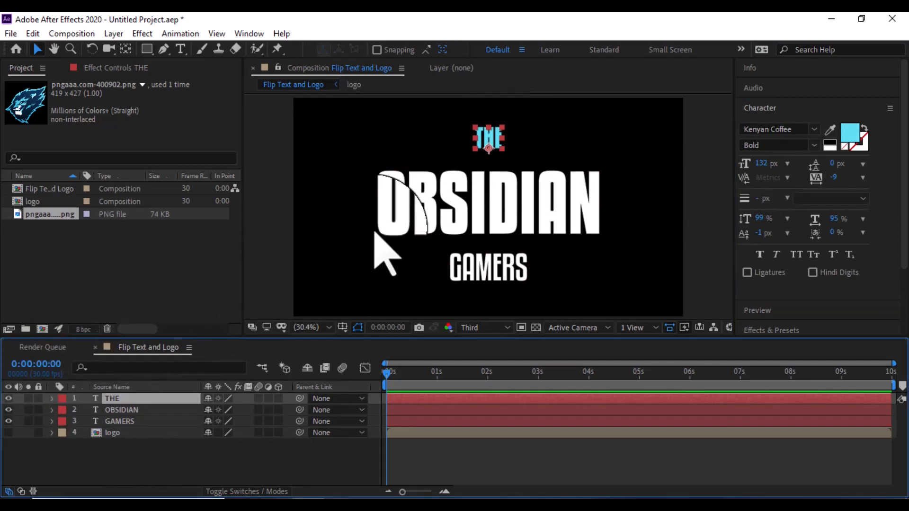
{"action": "left_click", "coordinate": [851, 134]}
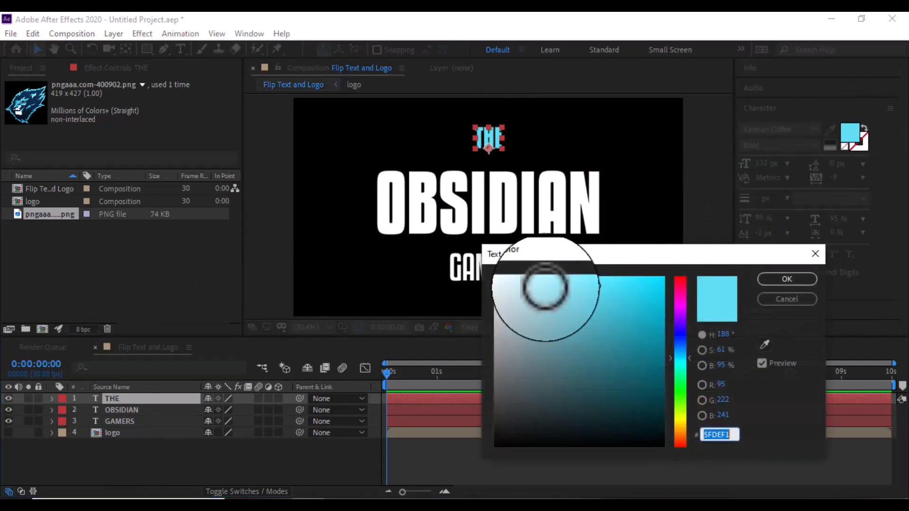
{"action": "type", "text": "FFFFFF"}
{"action": "left_click", "coordinate": [805, 280]}
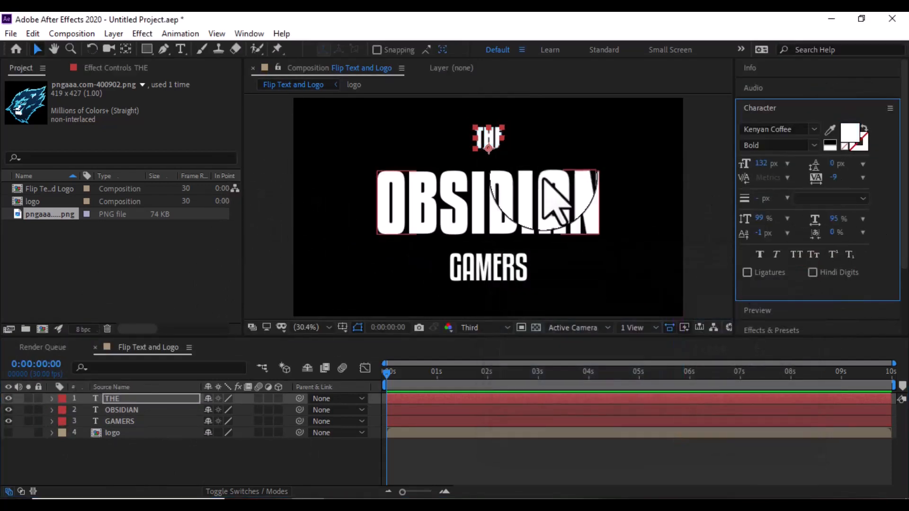
Flatten the THE text to about three quarters of its height by lowering its upper edge, keeping its width.
{"action": "scroll", "coordinate": [506, 156], "scroll_direction": "up", "scroll_amount": 3}
{"action": "left_click_drag", "start_coordinate": [449, 140], "coordinate": [506, 240]}
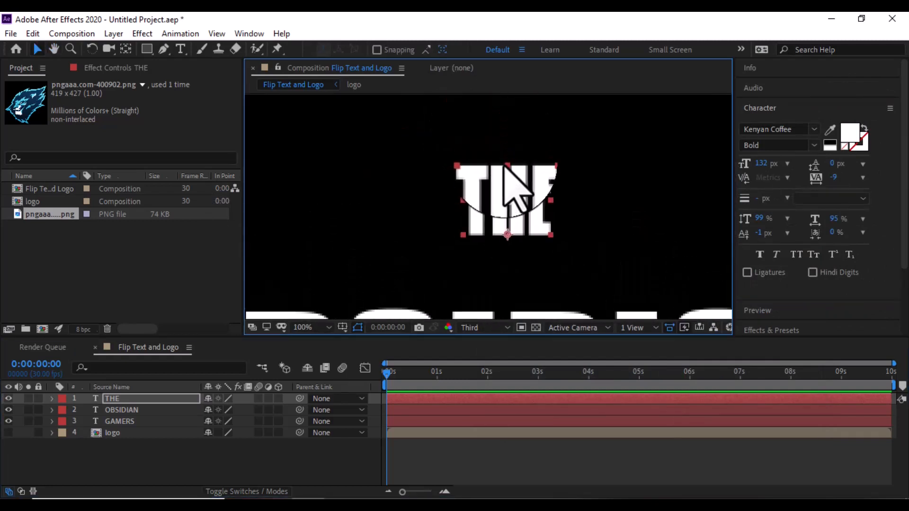
{"action": "left_click_drag", "start_coordinate": [507, 167], "coordinate": [510, 182]}
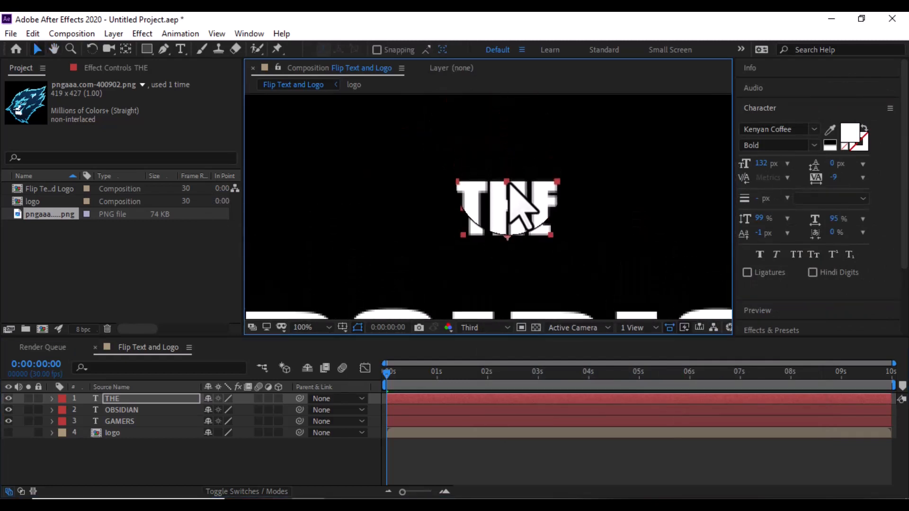
{"action": "scroll", "coordinate": [525, 223], "scroll_direction": "down", "scroll_amount": 4}
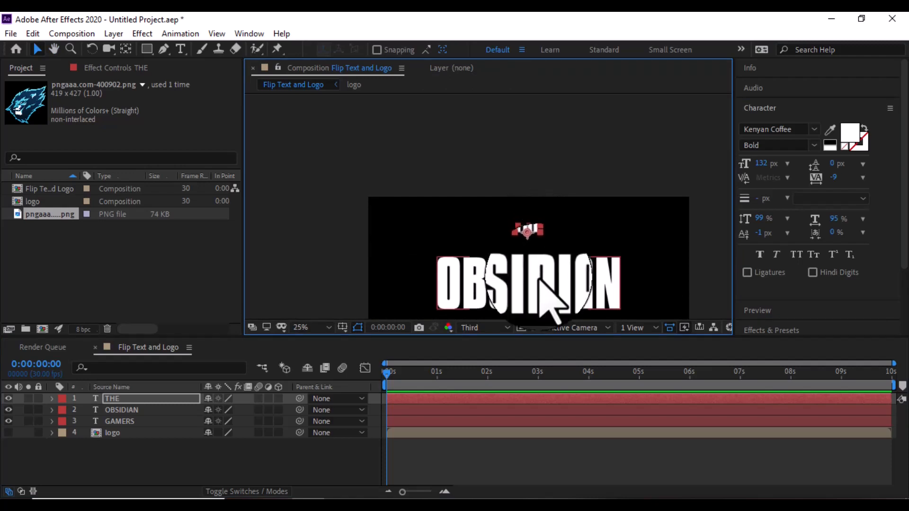
Set the font size of the THE text to 193 px and fit the whole composition in the viewer.
{"action": "left_click_drag", "start_coordinate": [763, 164], "coordinate": [806, 174]}
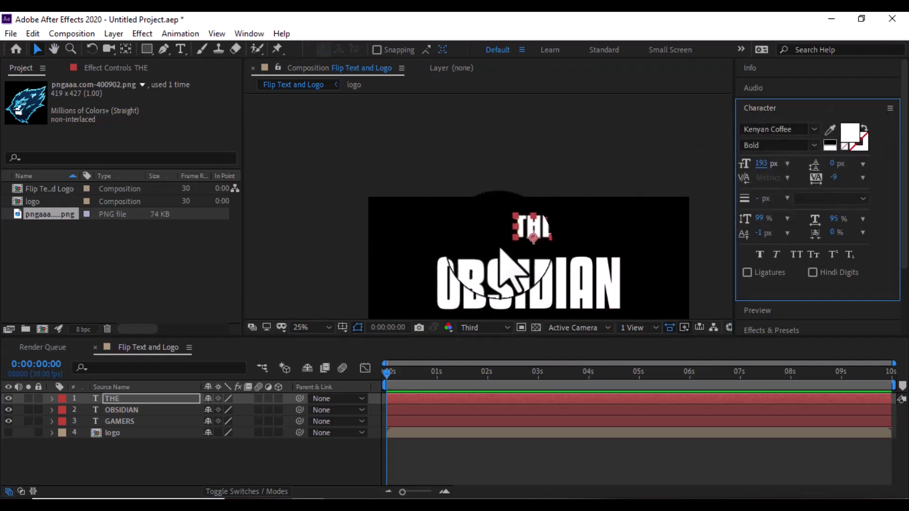
{"action": "scroll", "coordinate": [473, 227], "scroll_direction": "down", "scroll_amount": 2}
{"action": "left_click", "coordinate": [315, 328]}
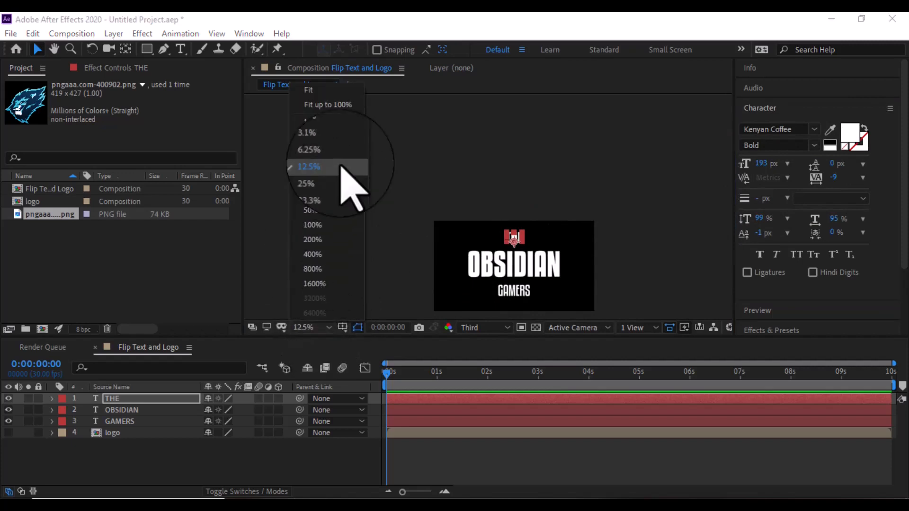
{"action": "left_click", "coordinate": [359, 108]}
{"action": "left_click", "coordinate": [201, 457]}
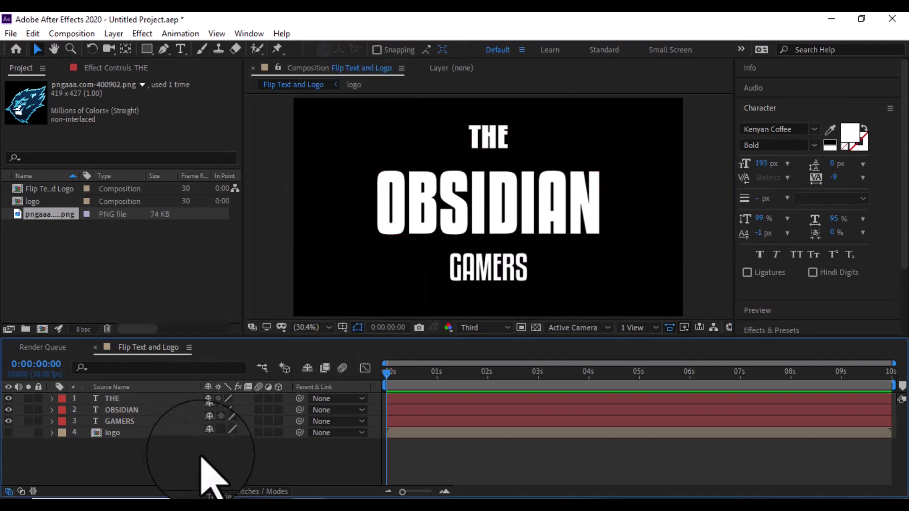
Move the THE text slightly down, closer to the OBSIDIAN text.
{"action": "left_click", "coordinate": [494, 137]}
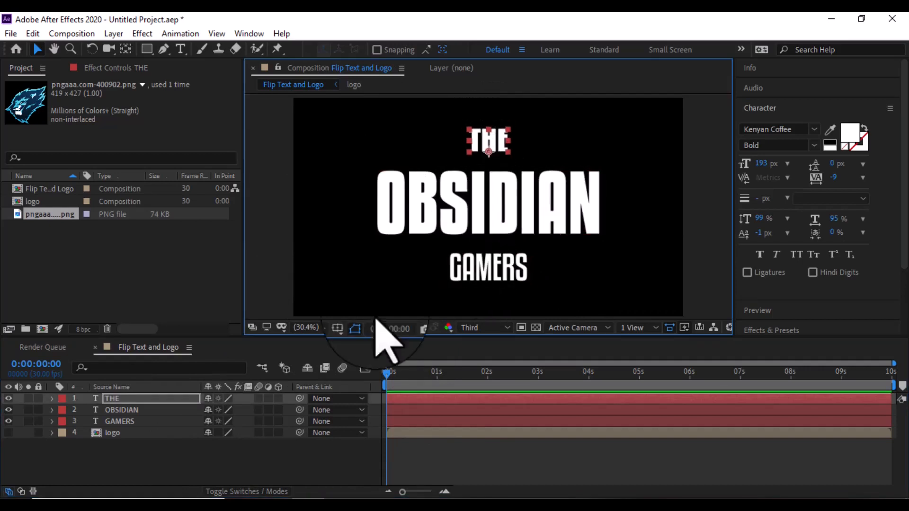
{"action": "left_click", "coordinate": [314, 458]}
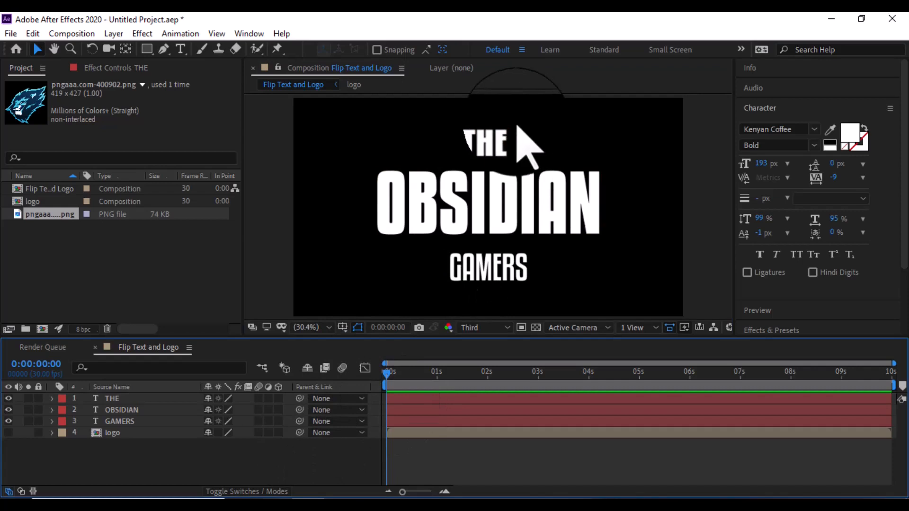
Change the font style of the THE text to Regular.
{"action": "left_click", "coordinate": [490, 144]}
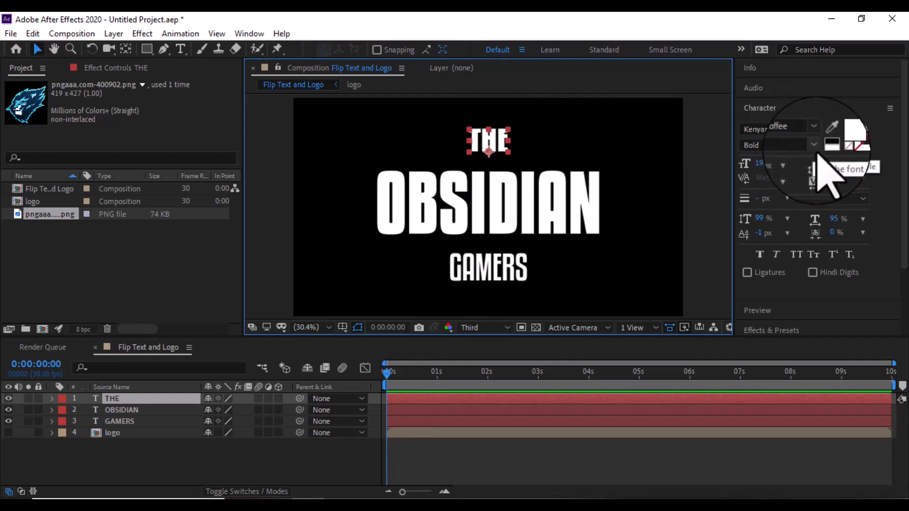
{"action": "left_click", "coordinate": [814, 145]}
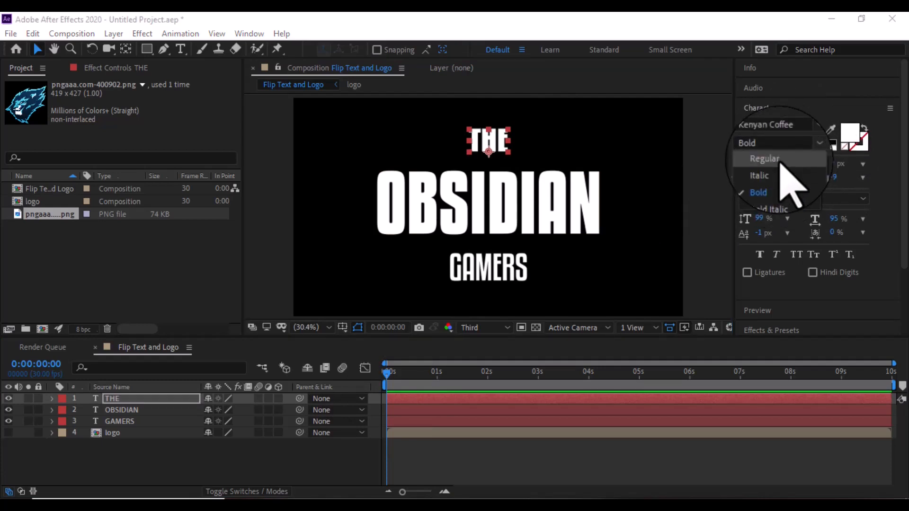
{"action": "left_click", "coordinate": [777, 160]}
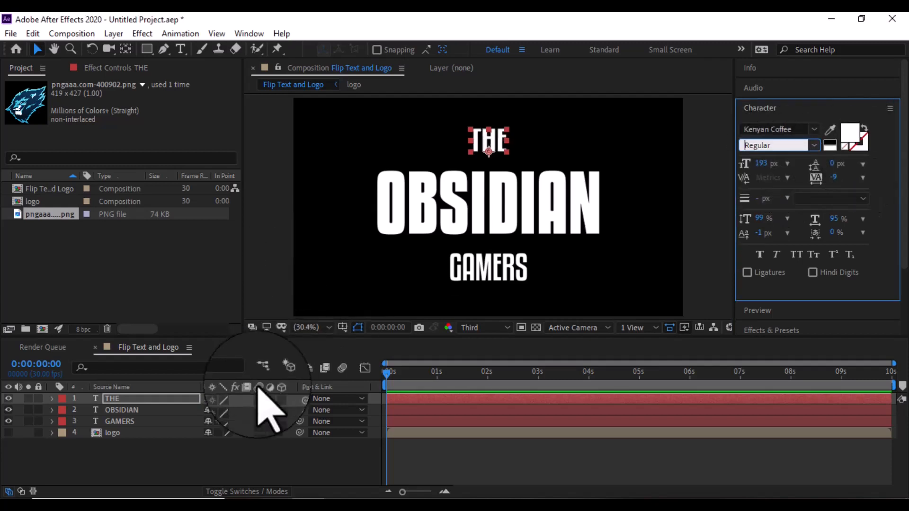
{"action": "left_click", "coordinate": [277, 455]}
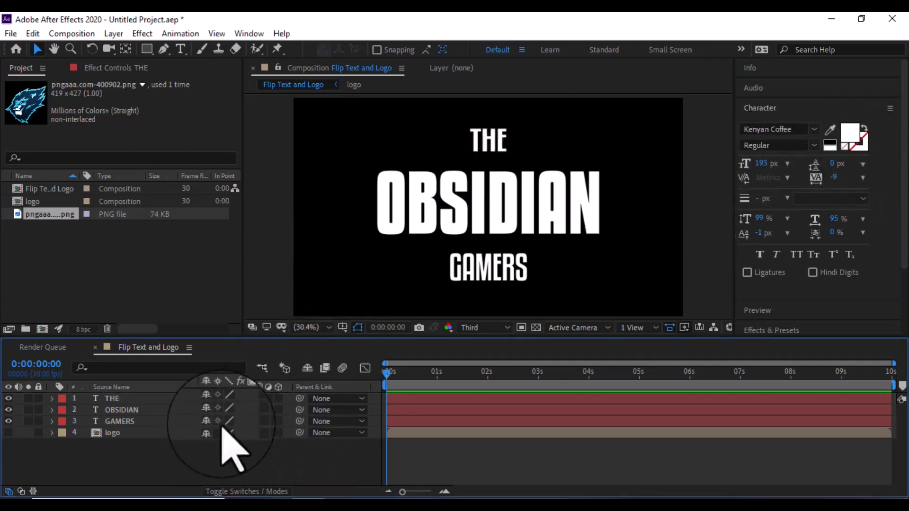
Align the THE, OBSIDIAN and GAMERS texts to each other on their horizontal centers.
{"action": "left_click", "coordinate": [497, 218]}
{"action": "left_click", "coordinate": [493, 265], "text": "shift"}
{"action": "left_click", "coordinate": [495, 142], "text": "shift"}
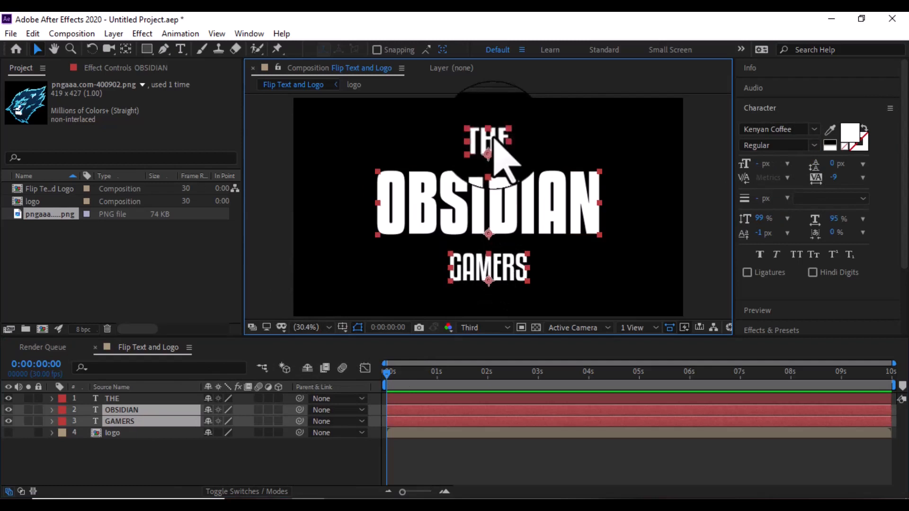
{"action": "left_click", "coordinate": [839, 108]}
{"action": "left_click", "coordinate": [763, 163]}
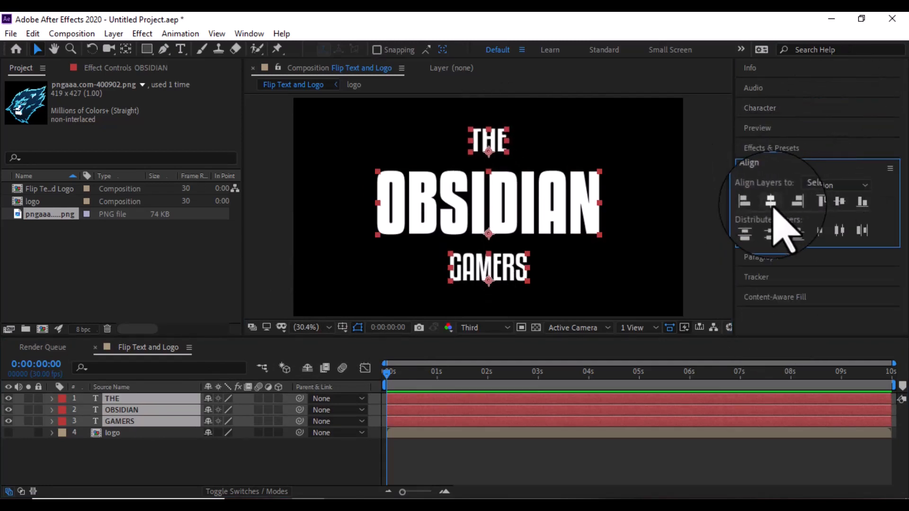
{"action": "left_click", "coordinate": [326, 467]}
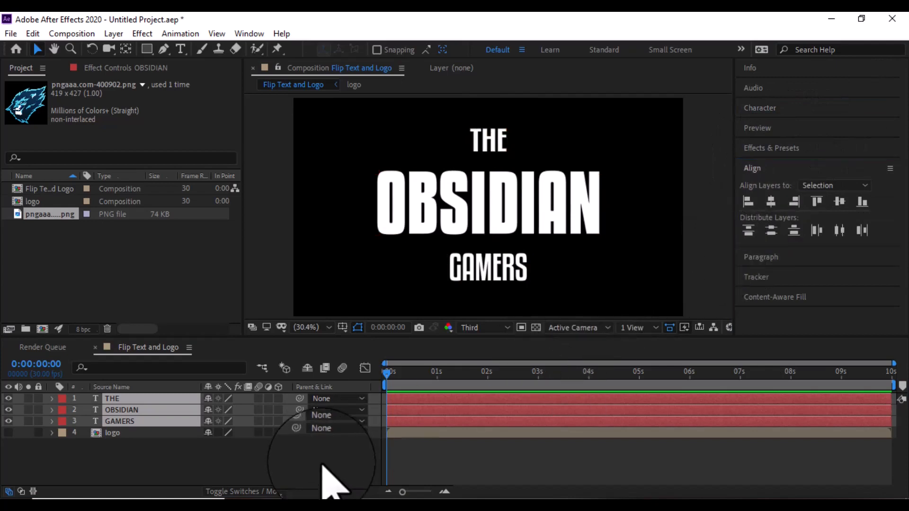
Find the Warp distortion effect and apply it to the OBSIDIAN text.
{"action": "left_click", "coordinate": [452, 218]}
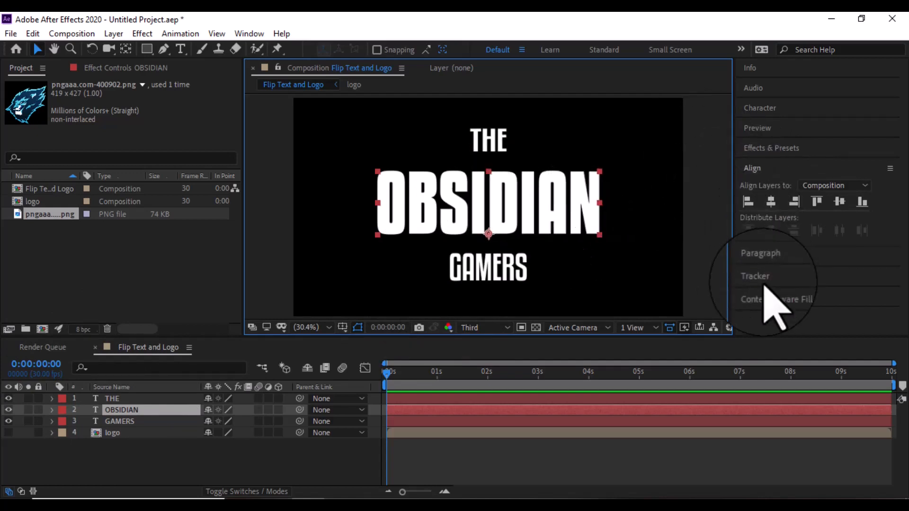
{"action": "left_click", "coordinate": [771, 148]}
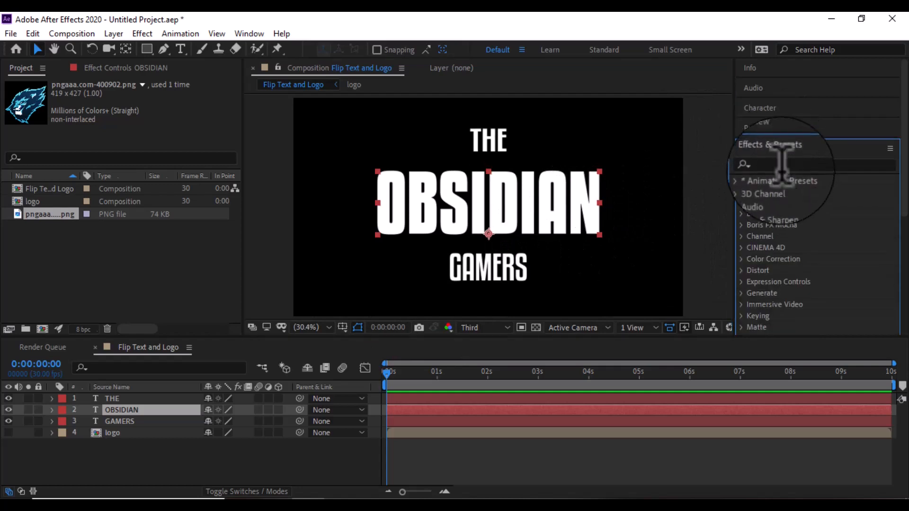
{"action": "left_click", "coordinate": [779, 165]}
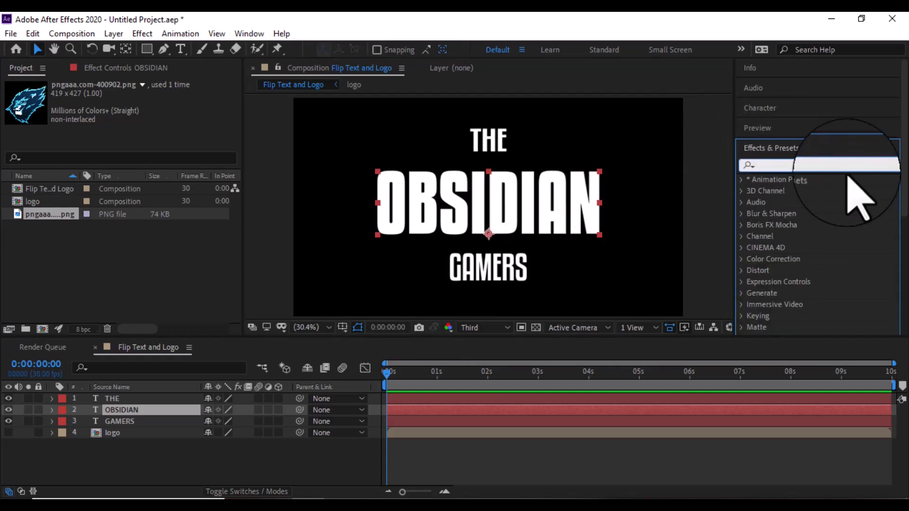
{"action": "type", "text": "wa"}
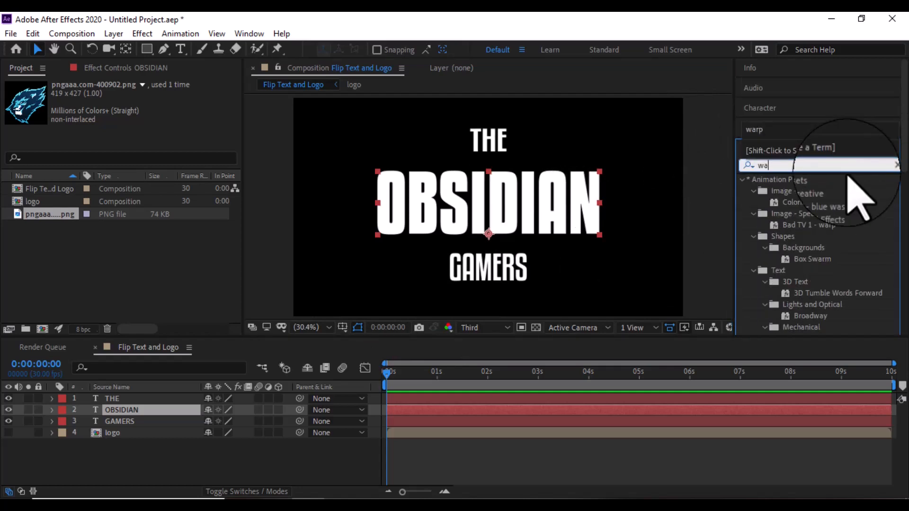
{"action": "type", "text": "r"}
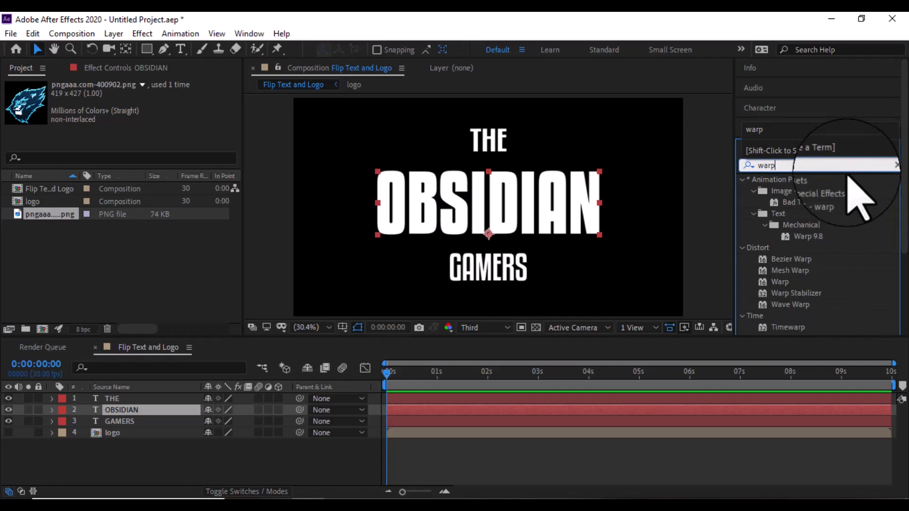
{"action": "type", "text": "p"}
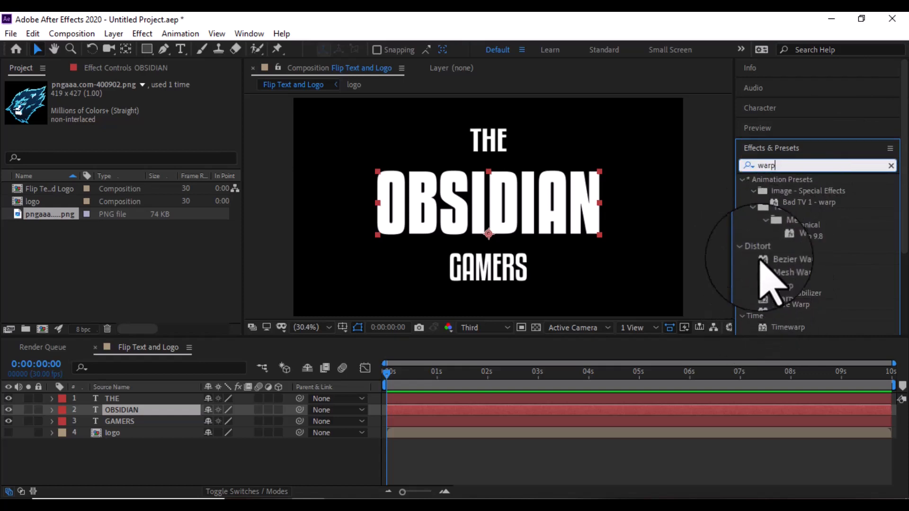
{"action": "left_click_drag", "start_coordinate": [781, 281], "coordinate": [481, 222]}
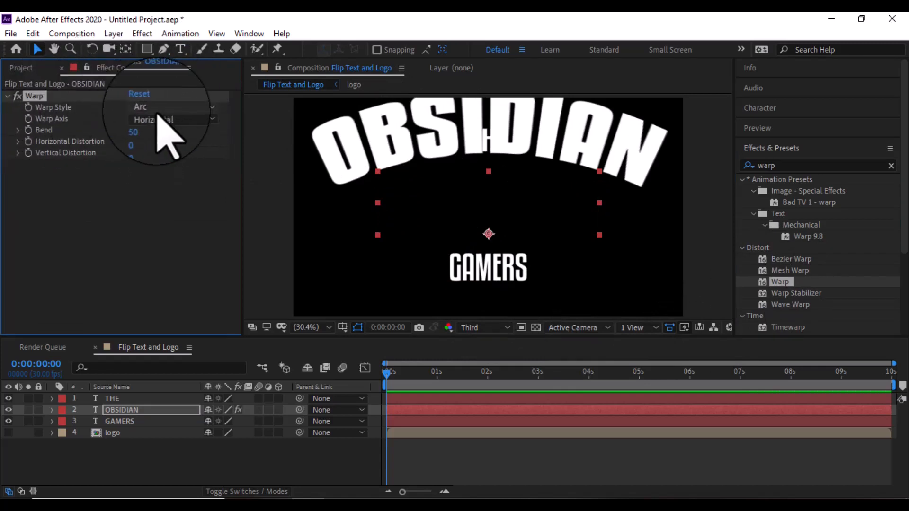
Set the OBSIDIAN text's warp style to Arch with a bend of 35.
{"action": "left_click", "coordinate": [175, 109]}
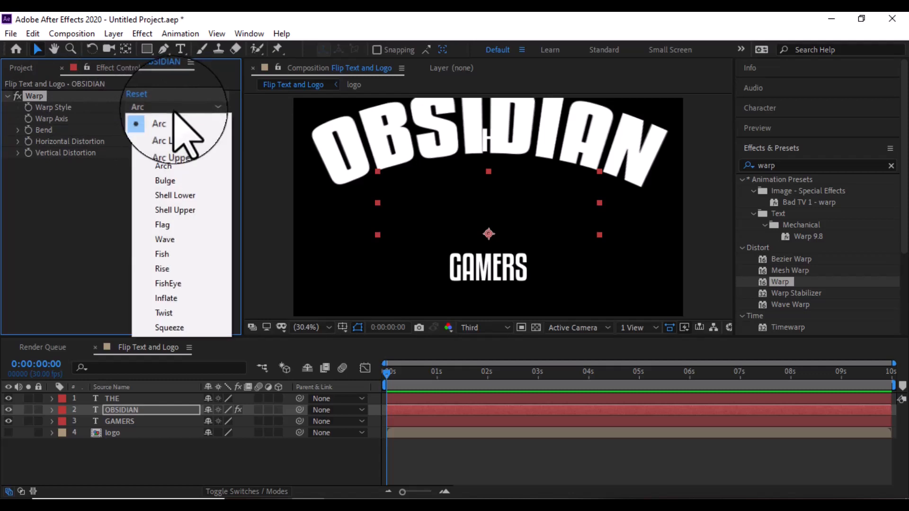
{"action": "left_click", "coordinate": [176, 165]}
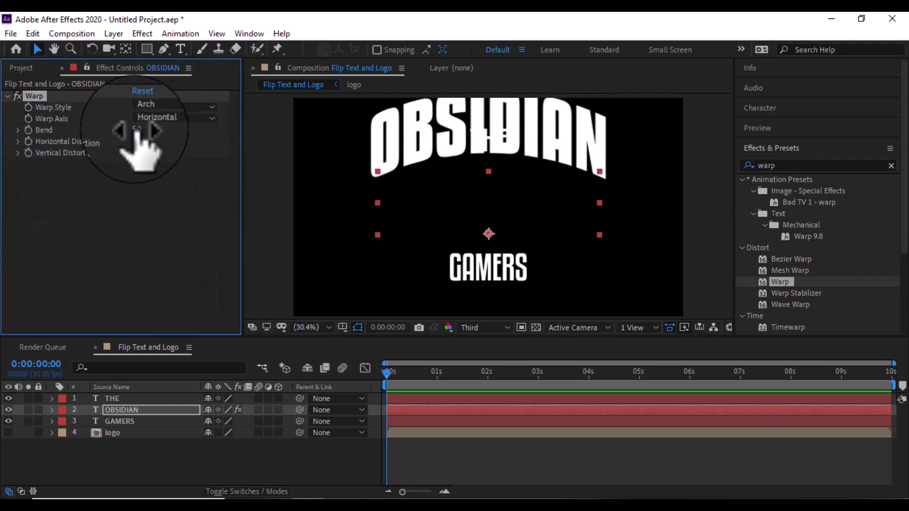
{"action": "left_click_drag", "start_coordinate": [136, 129], "coordinate": [402, 213]}
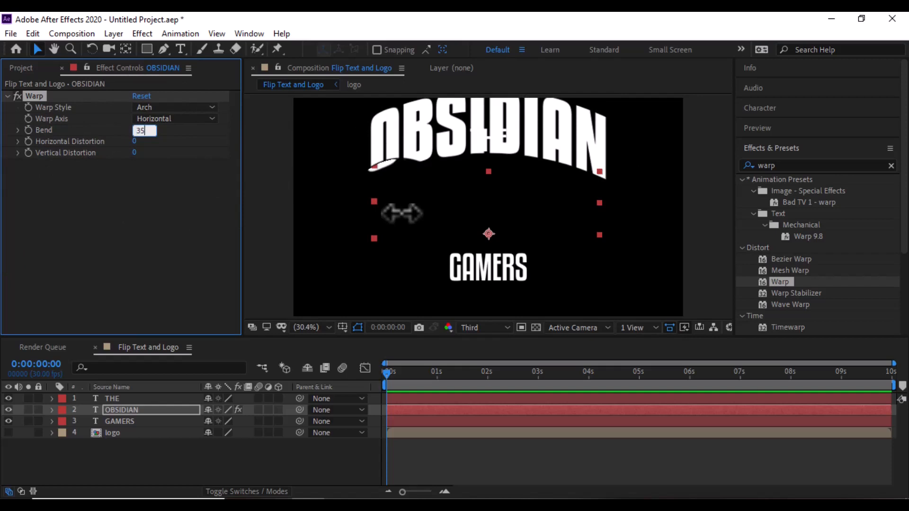
{"action": "key", "text": "Return"}
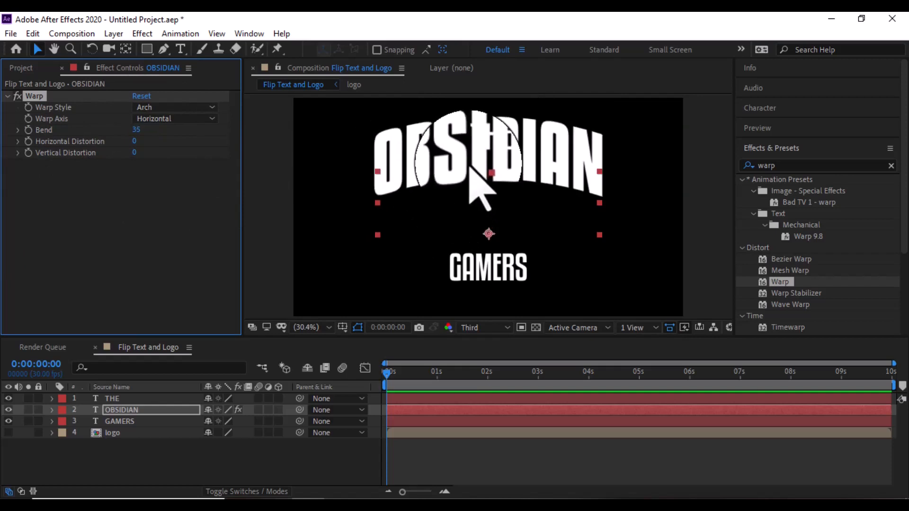
Move the arched OBSIDIAN text down so it sits between THE and GAMERS.
{"action": "left_click", "coordinate": [469, 199]}
{"action": "left_click_drag", "start_coordinate": [450, 202], "coordinate": [461, 240]}
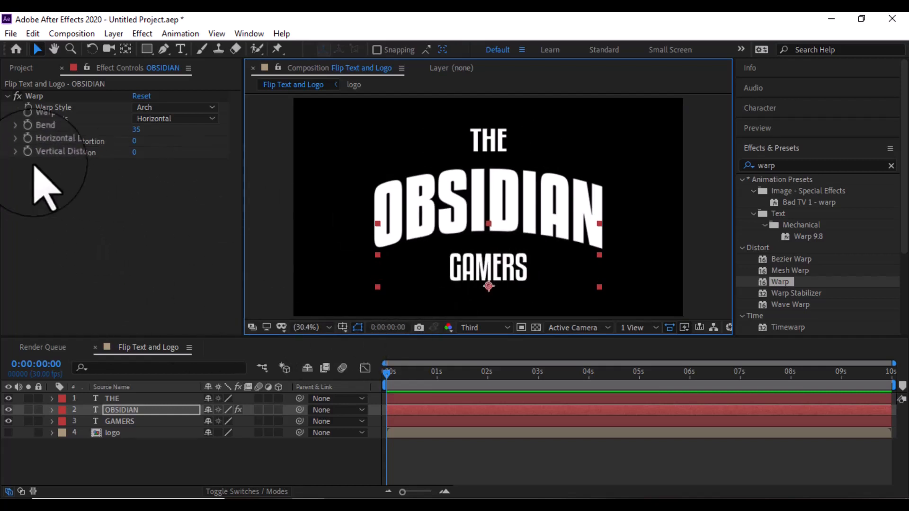
{"action": "left_click", "coordinate": [242, 466]}
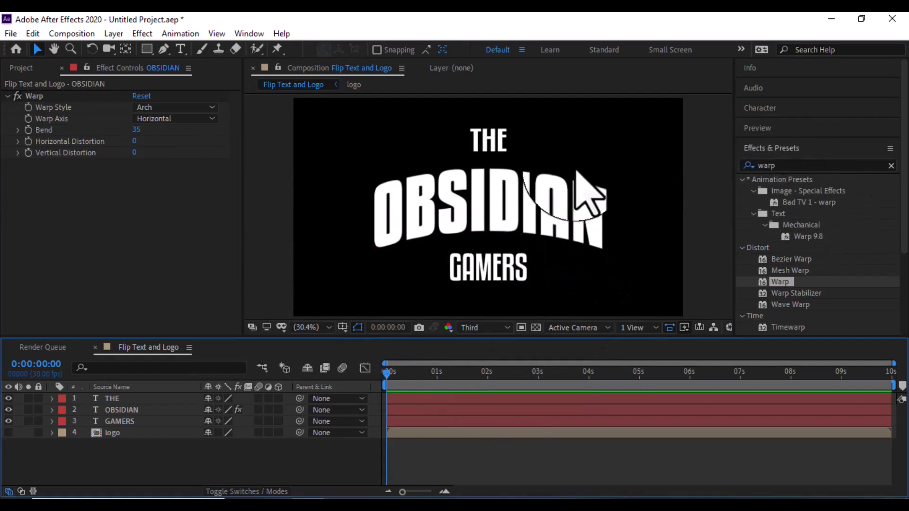
Find the 3D Basic Position Z Cascade text preset and apply it to the OBSIDIAN text at the start of the composition.
{"action": "left_click", "coordinate": [789, 165]}
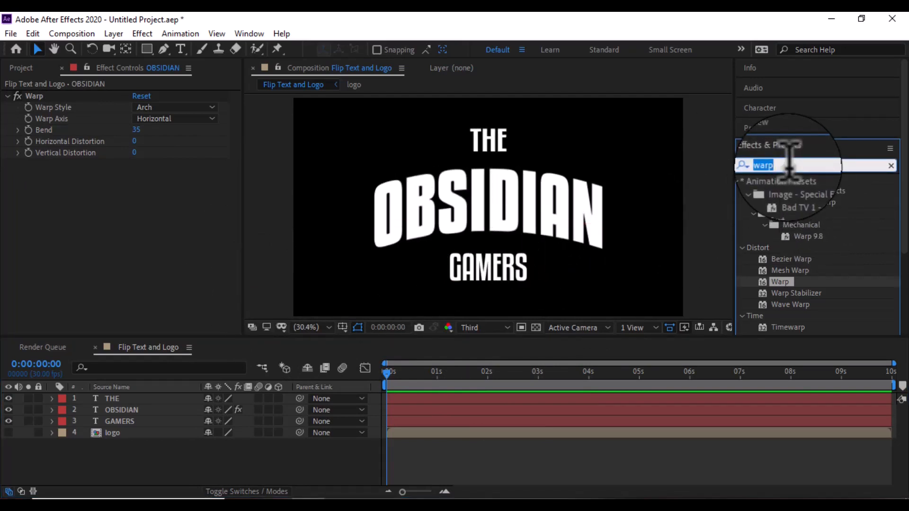
{"action": "key", "text": "BackSpace"}
{"action": "type", "text": "3D"}
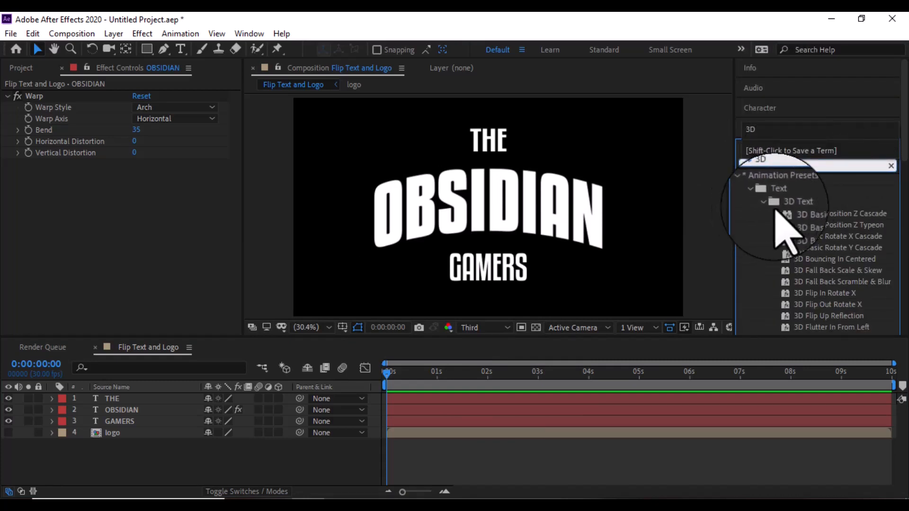
{"action": "left_click", "coordinate": [808, 215]}
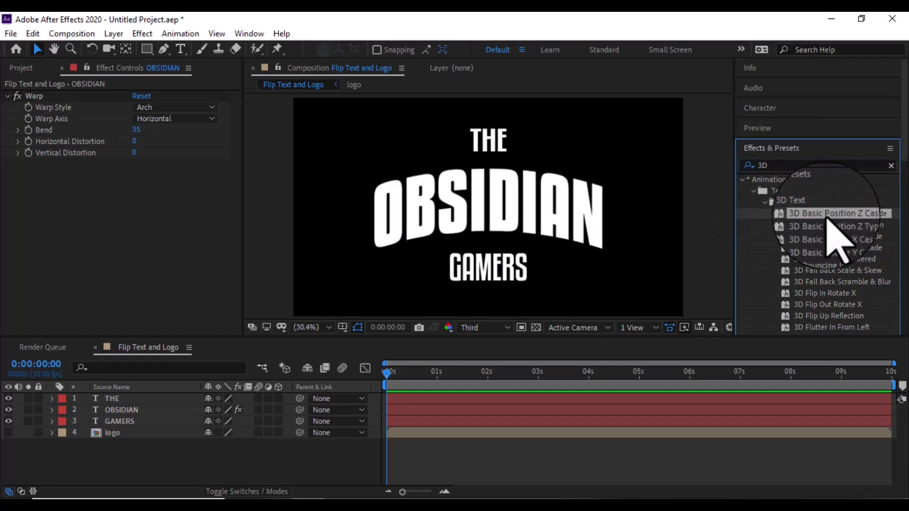
{"action": "left_click_drag", "start_coordinate": [830, 214], "coordinate": [493, 243]}
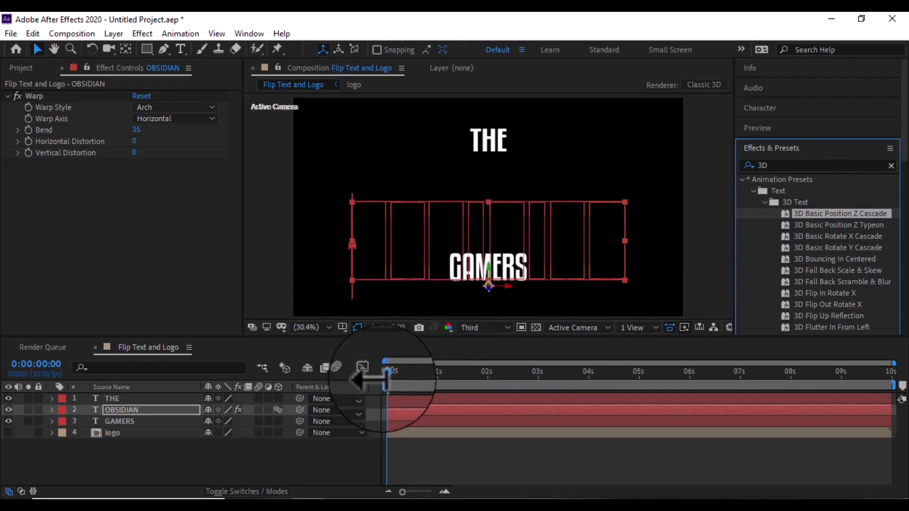
{"action": "left_click_drag", "start_coordinate": [383, 379], "coordinate": [399, 378]}
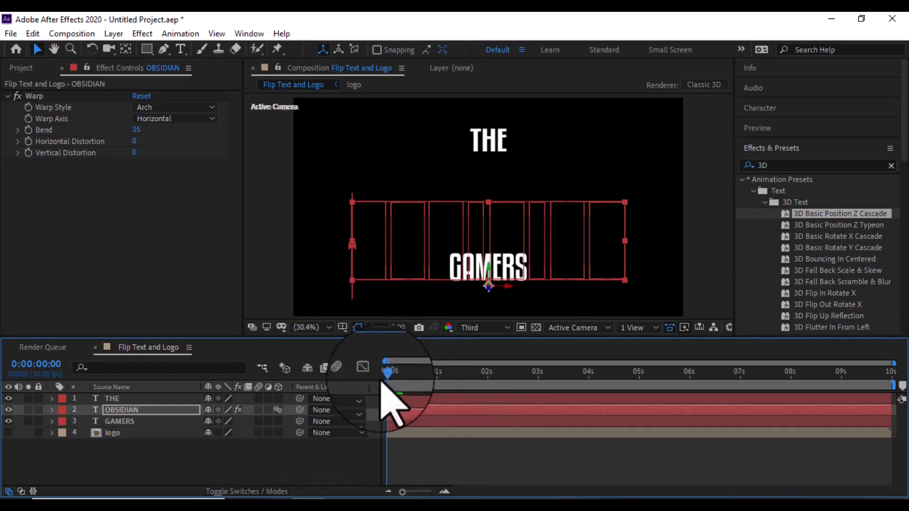
Reveal the OBSIDIAN layer's keyframes and move the ending Range Selector Offset keyframe earlier, to about 1.4 seconds.
{"action": "left_click", "coordinate": [423, 401]}
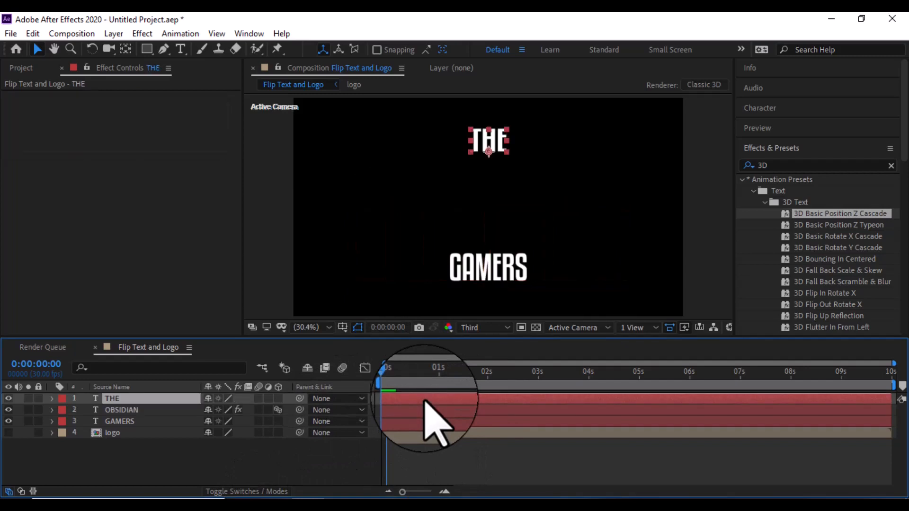
{"action": "left_click", "coordinate": [124, 410]}
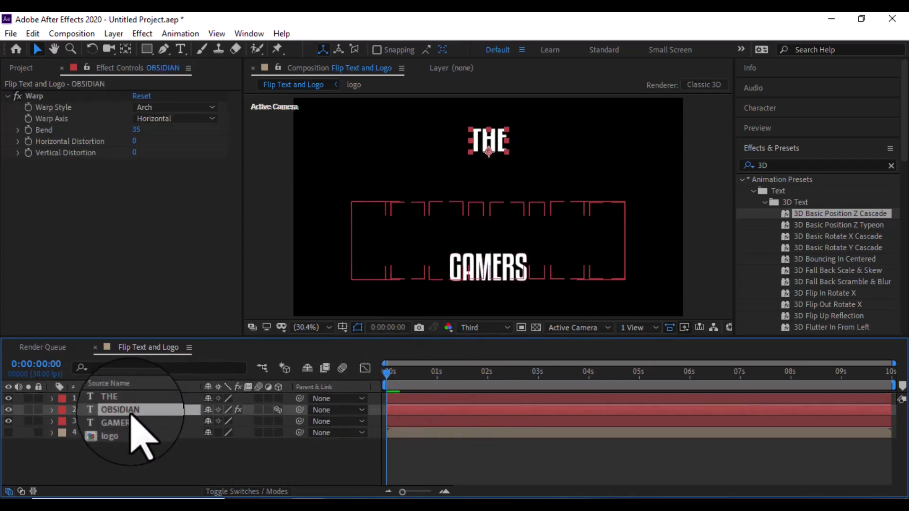
{"action": "key", "text": "u"}
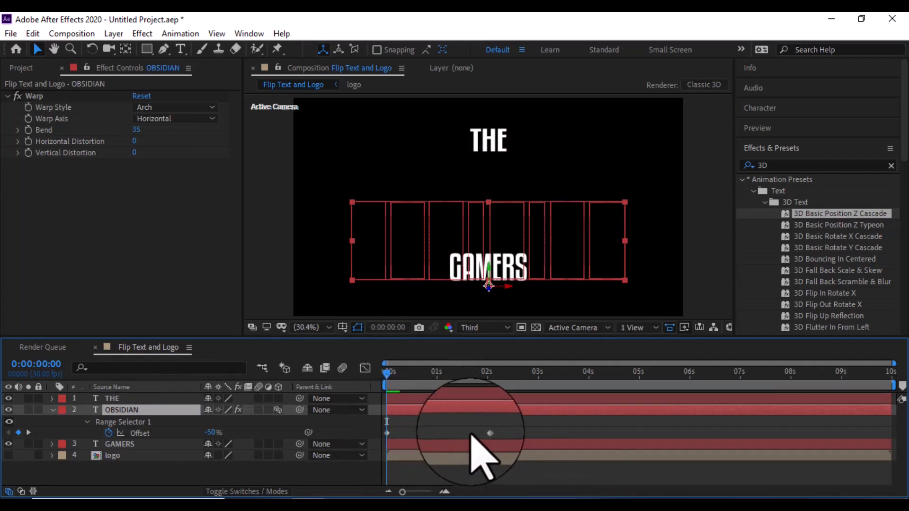
{"action": "left_click", "coordinate": [488, 433]}
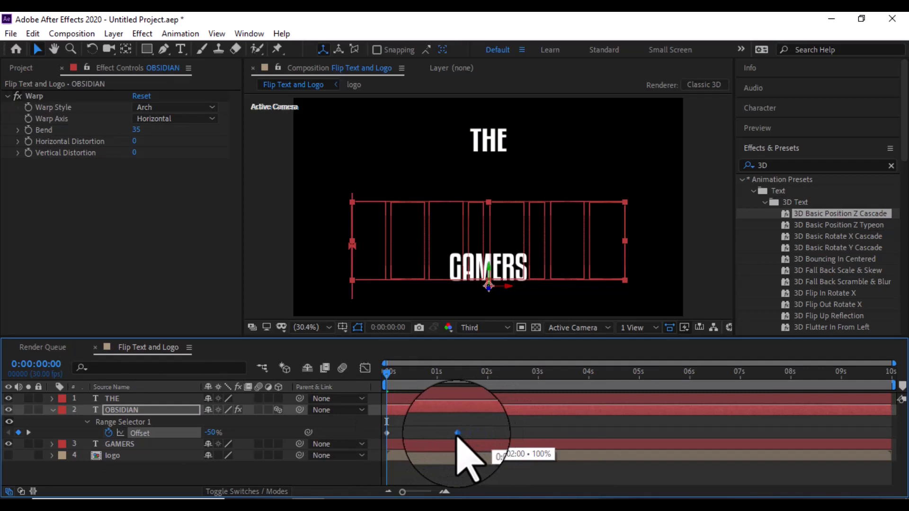
Apply Easy Ease to both Offset keyframes of the OBSIDIAN text.
{"action": "left_click_drag", "start_coordinate": [457, 434], "coordinate": [363, 451]}
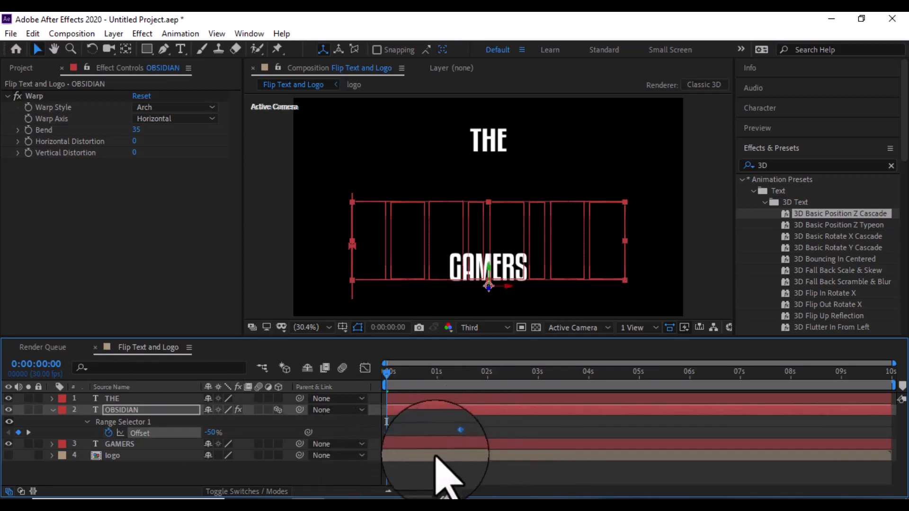
{"action": "right_click", "coordinate": [457, 433]}
{"action": "mouse_move", "coordinate": [512, 423]}
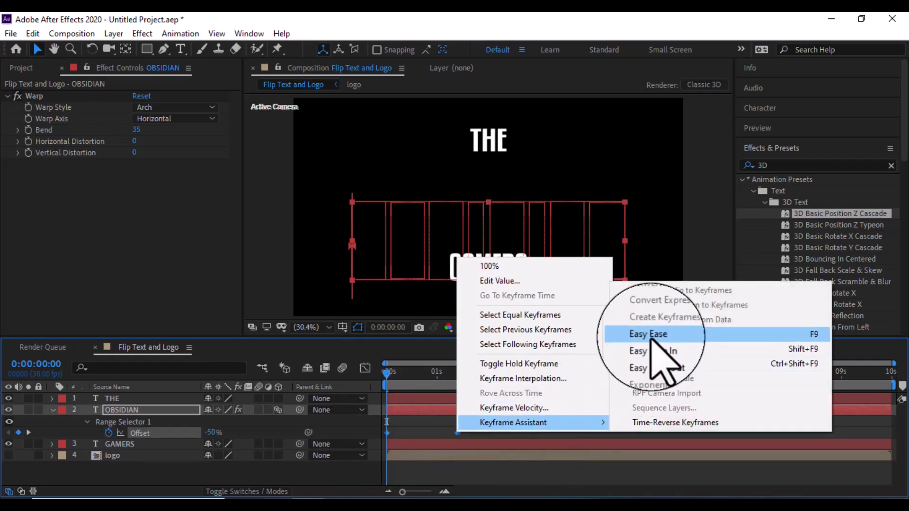
{"action": "left_click", "coordinate": [651, 338]}
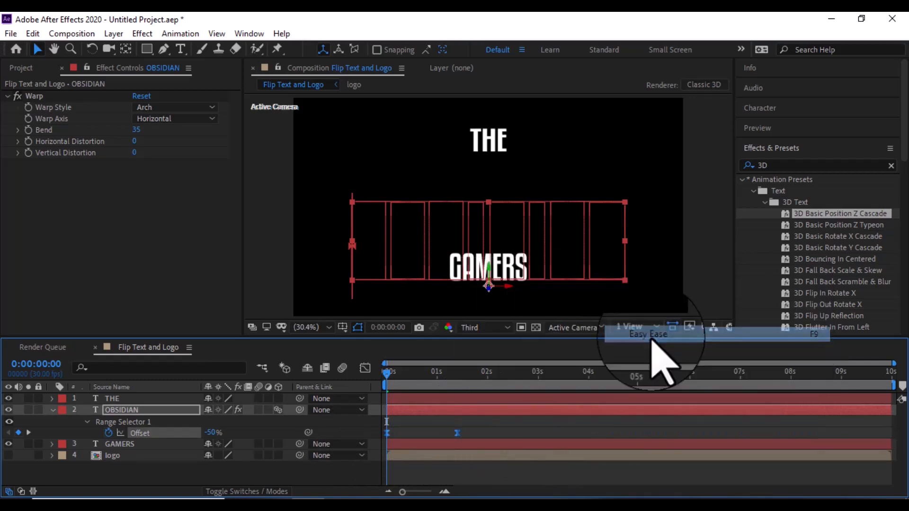
{"action": "right_click", "coordinate": [457, 433]}
{"action": "mouse_move", "coordinate": [493, 424]}
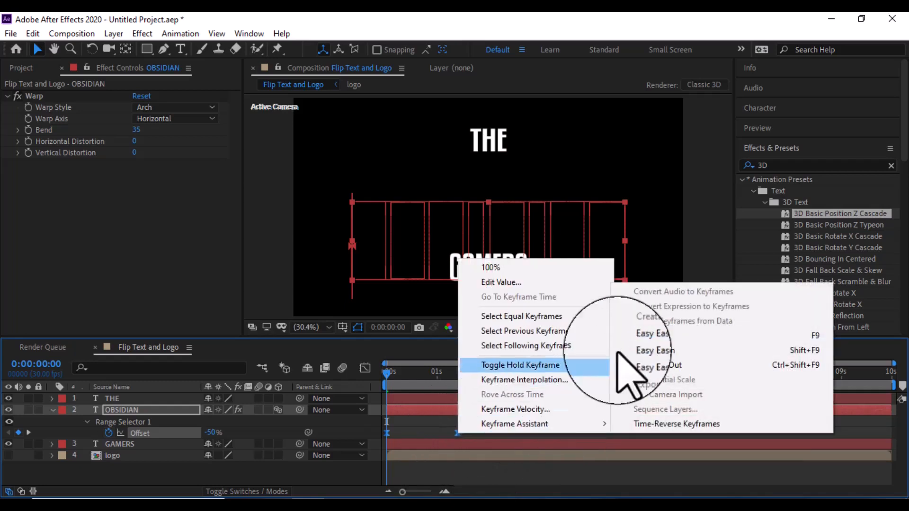
Reshape the speed curve between the OBSIDIAN text's two Offset keyframes into a sharp central peak by lengthening both influence handles, and preview the animation.
{"action": "left_click", "coordinate": [365, 369]}
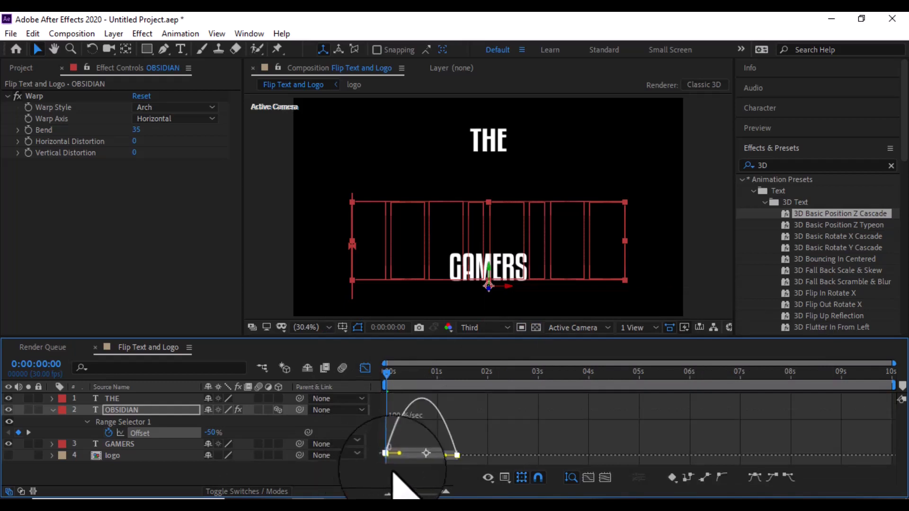
{"action": "left_click_drag", "start_coordinate": [404, 497], "coordinate": [419, 497]}
{"action": "left_click_drag", "start_coordinate": [462, 433], "coordinate": [493, 420]}
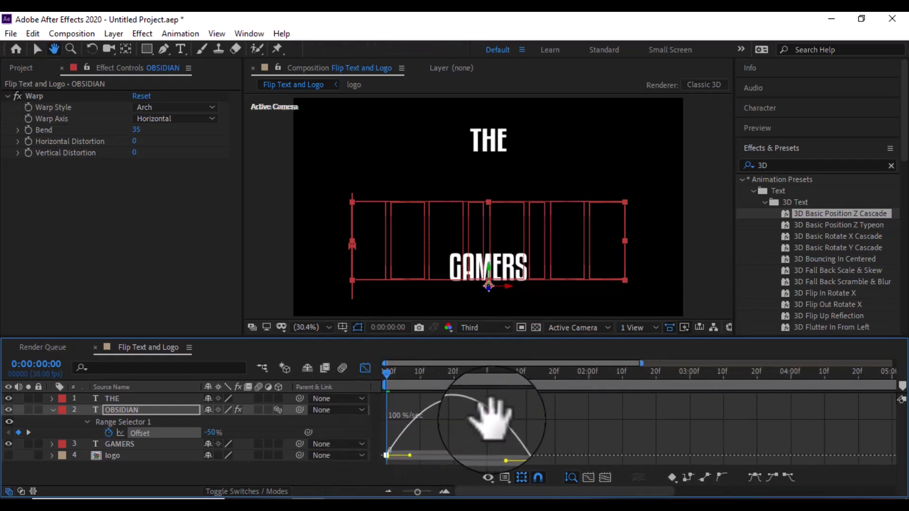
{"action": "left_click_drag", "start_coordinate": [410, 455], "coordinate": [434, 456]}
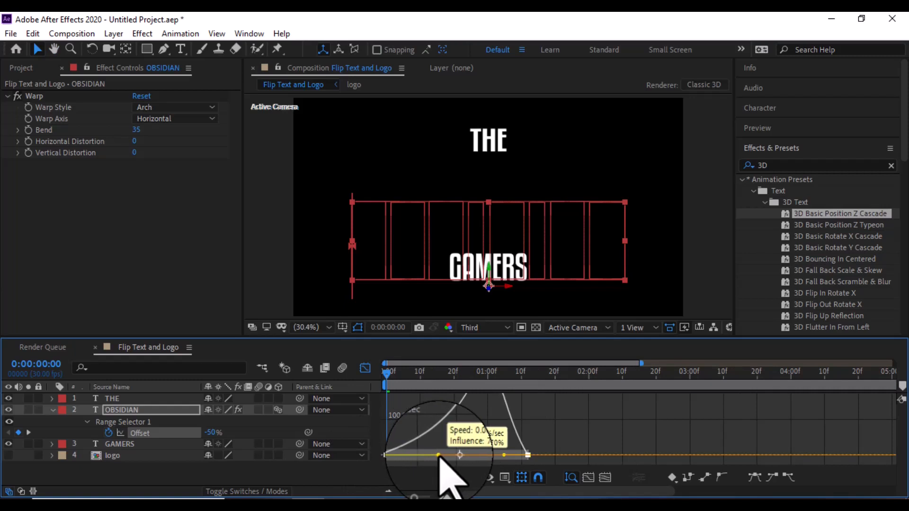
{"action": "left_click_drag", "start_coordinate": [440, 456], "coordinate": [441, 456]}
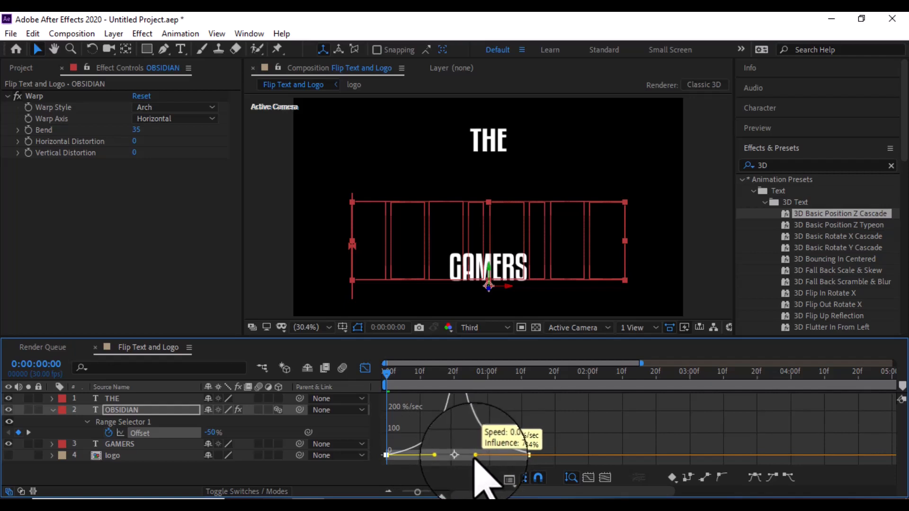
{"action": "left_click_drag", "start_coordinate": [473, 456], "coordinate": [473, 456]}
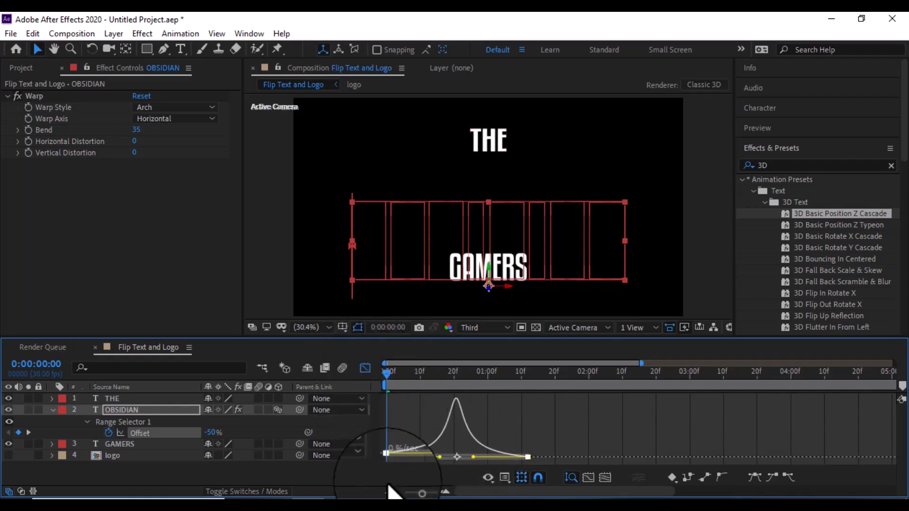
{"action": "left_click", "coordinate": [366, 369]}
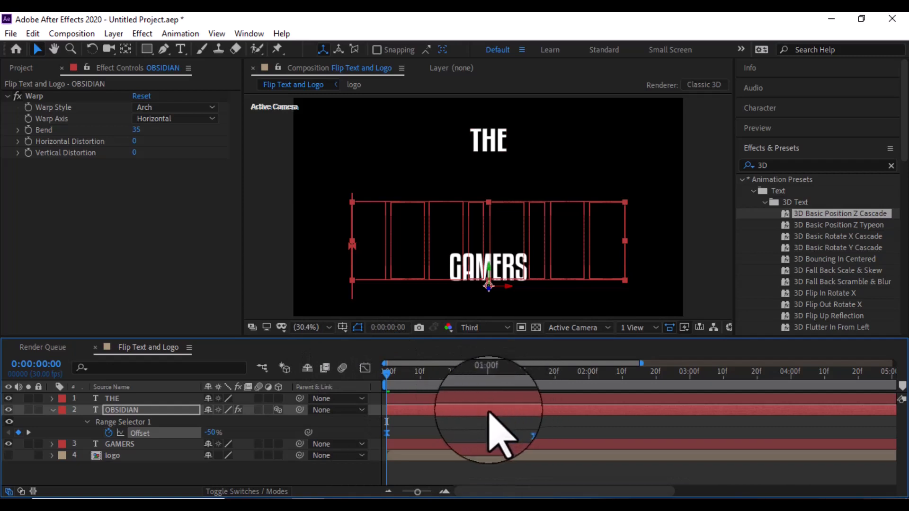
{"action": "left_click_drag", "start_coordinate": [418, 496], "coordinate": [403, 493]}
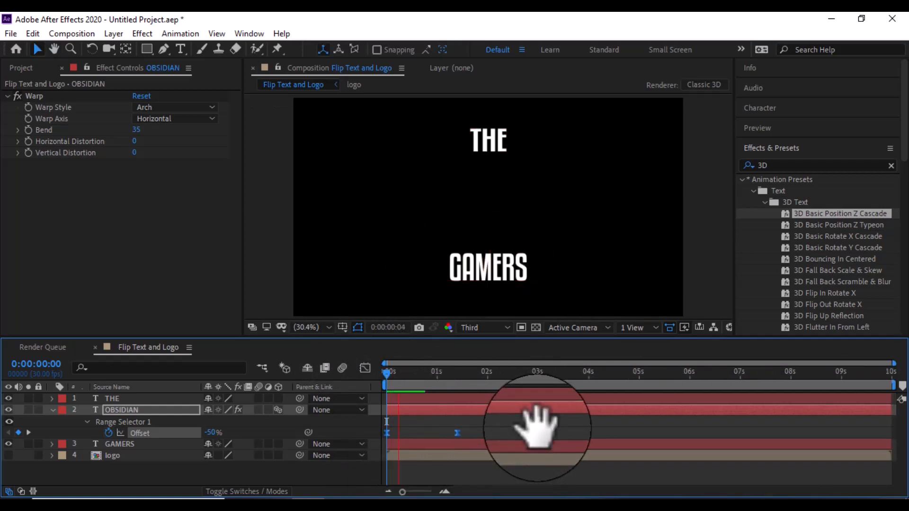
{"action": "key", "text": "space"}
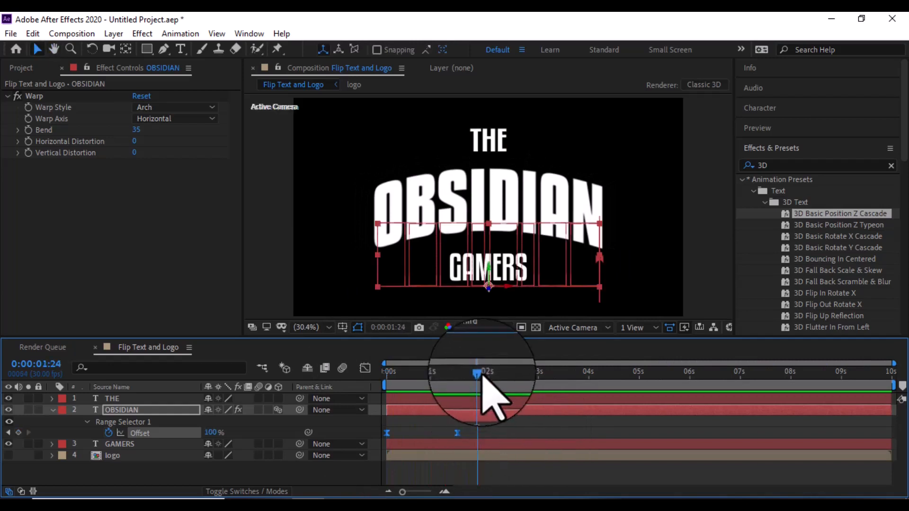
{"action": "left_click", "coordinate": [387, 374]}
{"action": "key", "text": "space"}
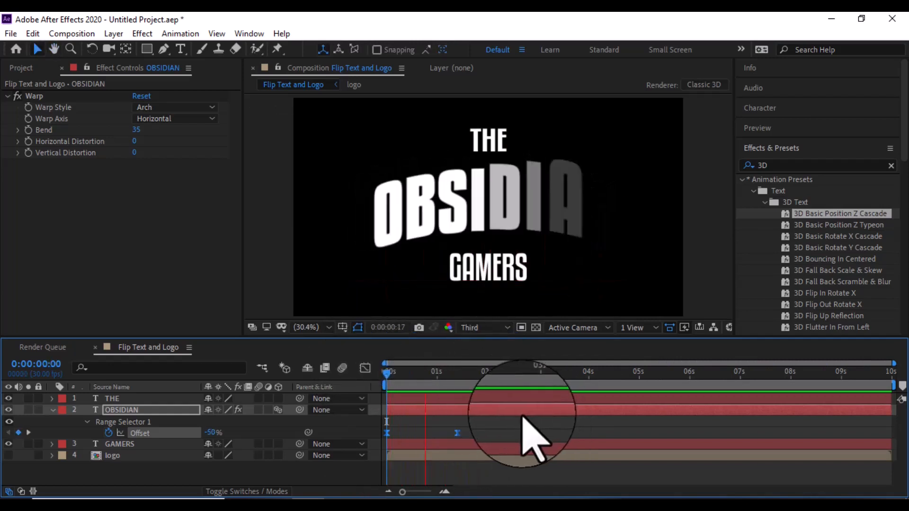
{"action": "key", "text": "space"}
Find the Echo effect and apply it to the OBSIDIAN text layer.
{"action": "left_click", "coordinate": [144, 411]}
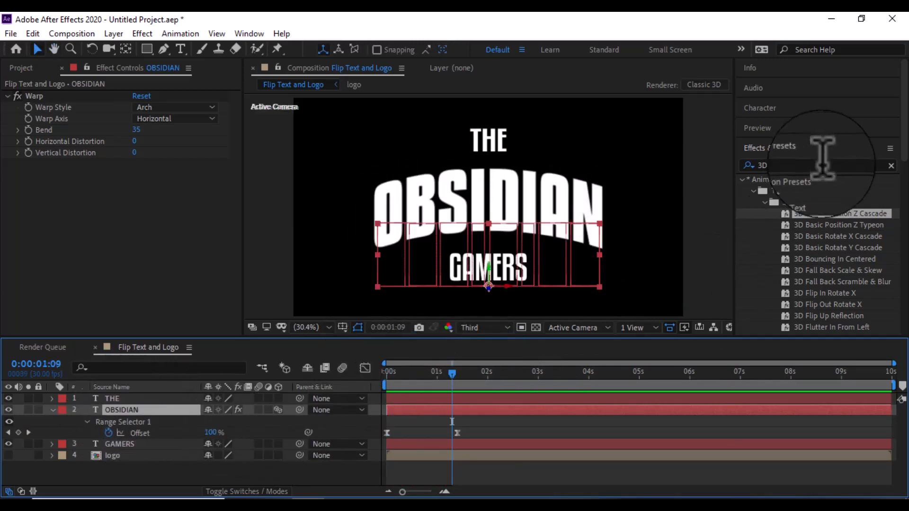
{"action": "left_click", "coordinate": [772, 165]}
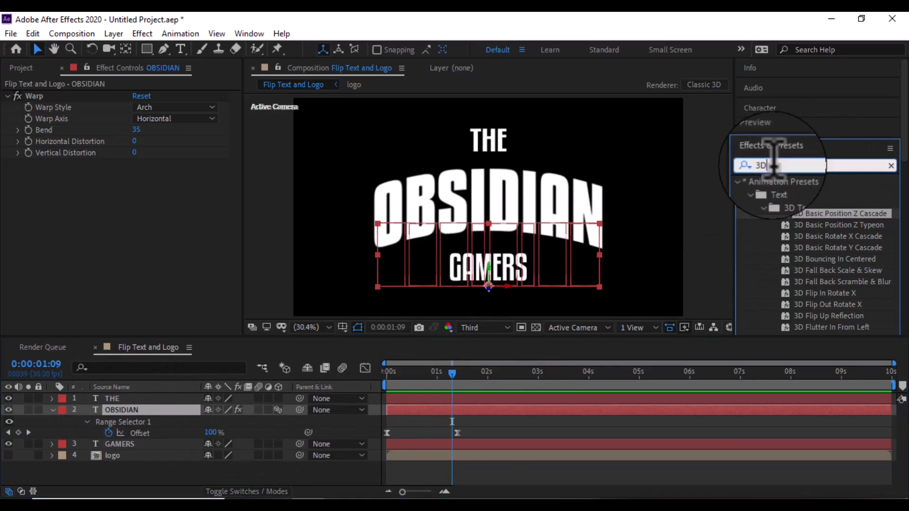
{"action": "double_click", "coordinate": [785, 164]}
{"action": "key", "text": "BackSpace"}
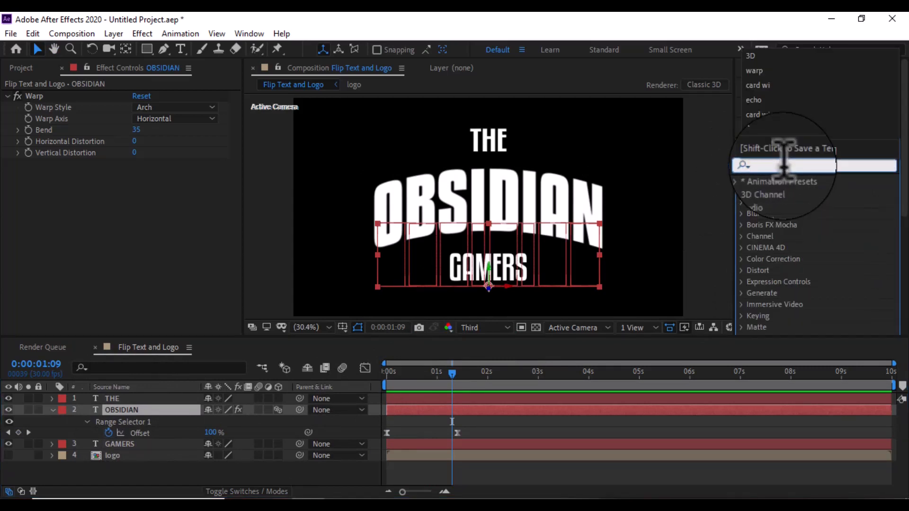
{"action": "type", "text": "echo"}
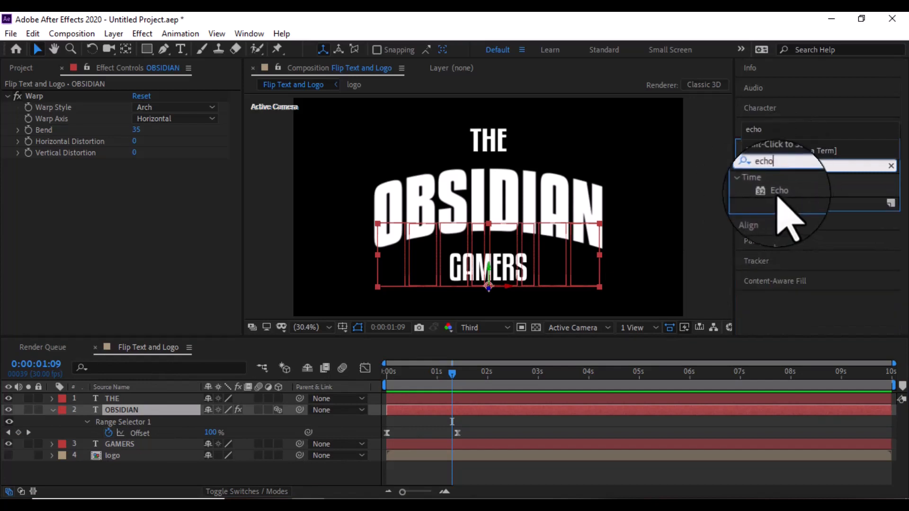
{"action": "left_click_drag", "start_coordinate": [778, 198], "coordinate": [468, 263]}
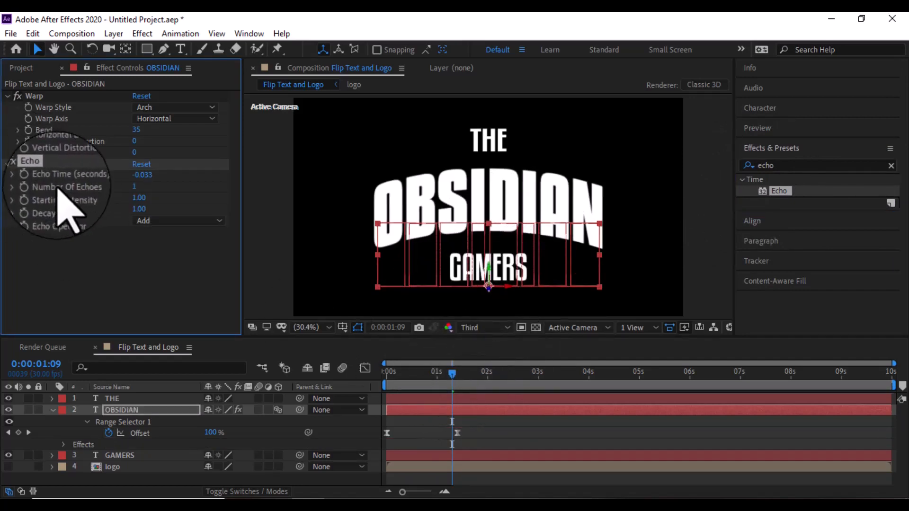
Set the Echo effect to 5 echoes with an echo time of 0.020 seconds, and preview the animation from the start.
{"action": "left_click", "coordinate": [138, 187]}
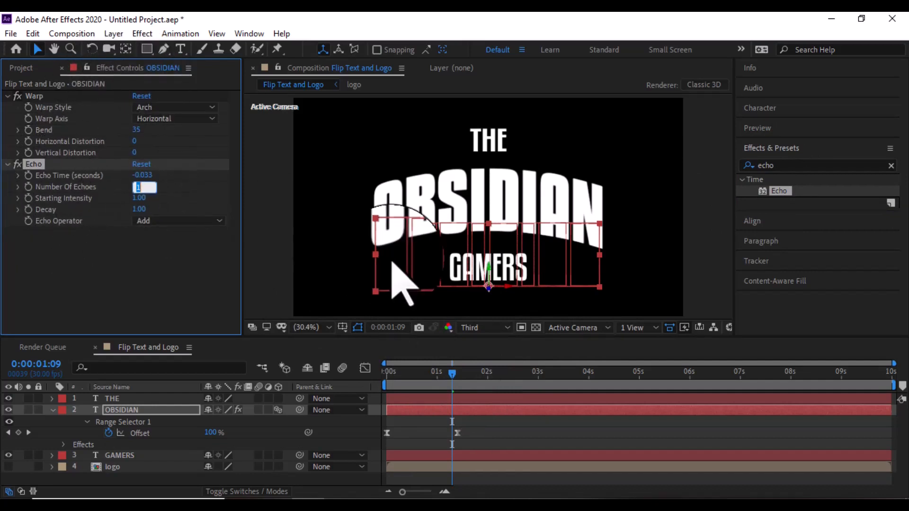
{"action": "type", "text": "5"}
{"action": "key", "text": "Return"}
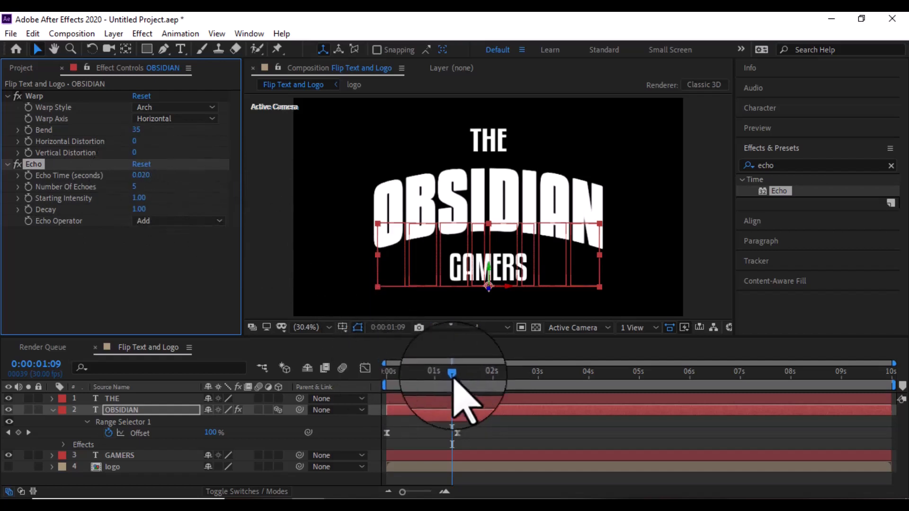
{"action": "left_click_drag", "start_coordinate": [452, 373], "coordinate": [386, 376]}
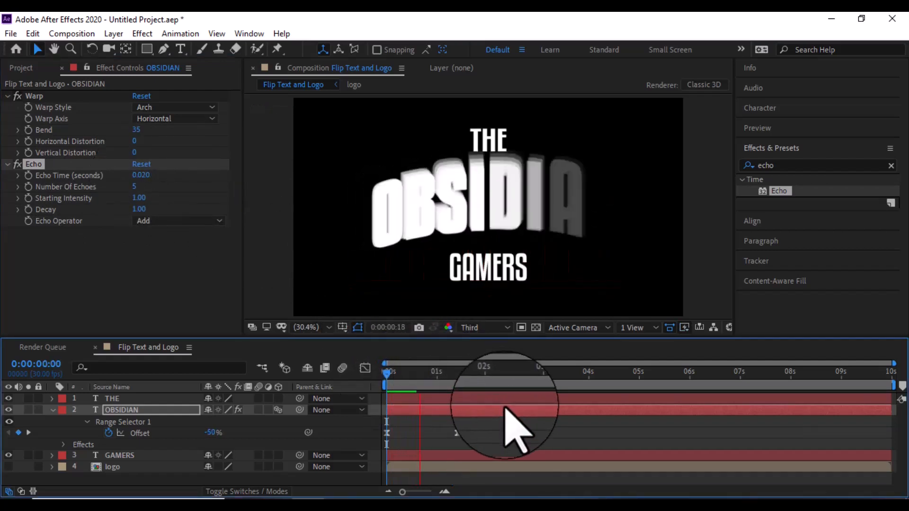
{"action": "key", "text": "space"}
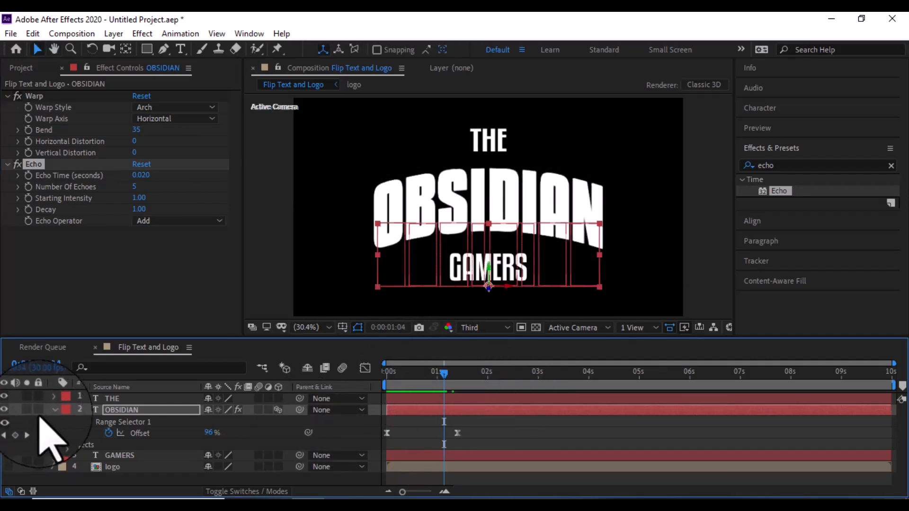
Duplicate the OBSIDIAN layer and delete the Echo effect from the copy.
{"action": "left_click", "coordinate": [52, 410]}
{"action": "left_click", "coordinate": [139, 413]}
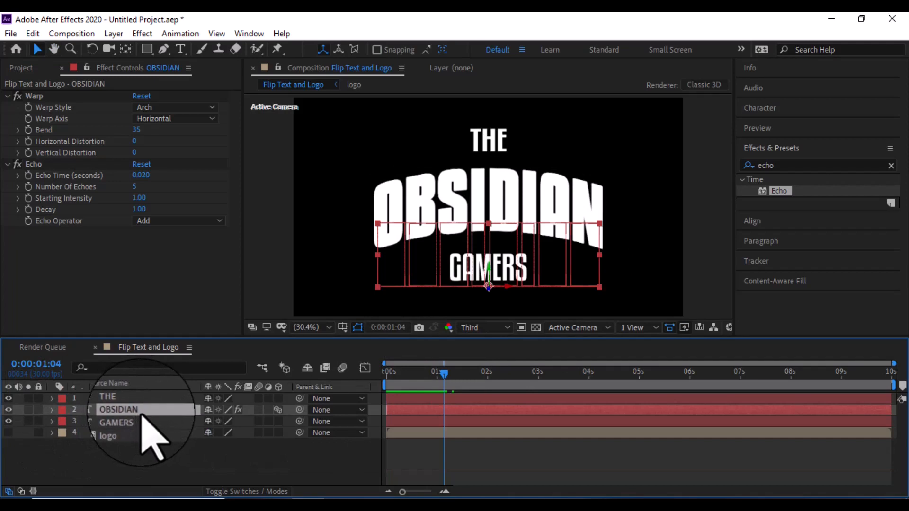
{"action": "key", "text": "ctrl+d"}
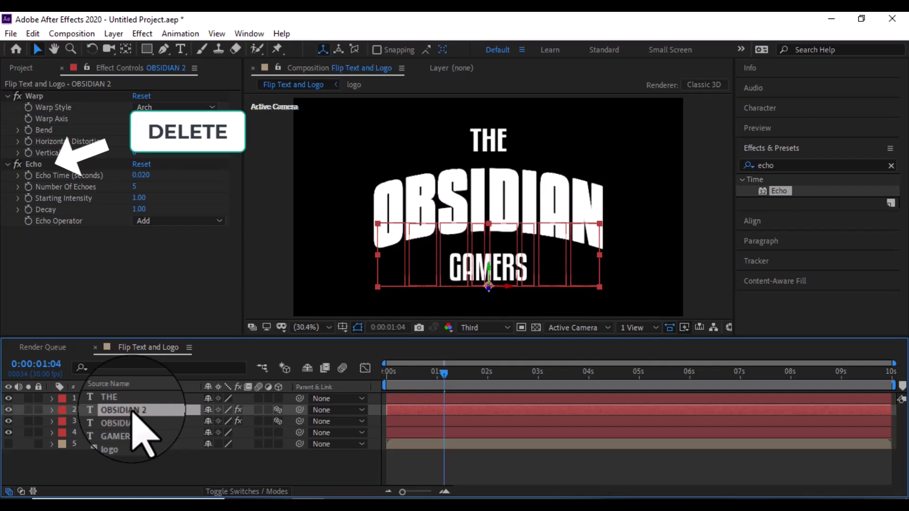
{"action": "key", "text": "Delete"}
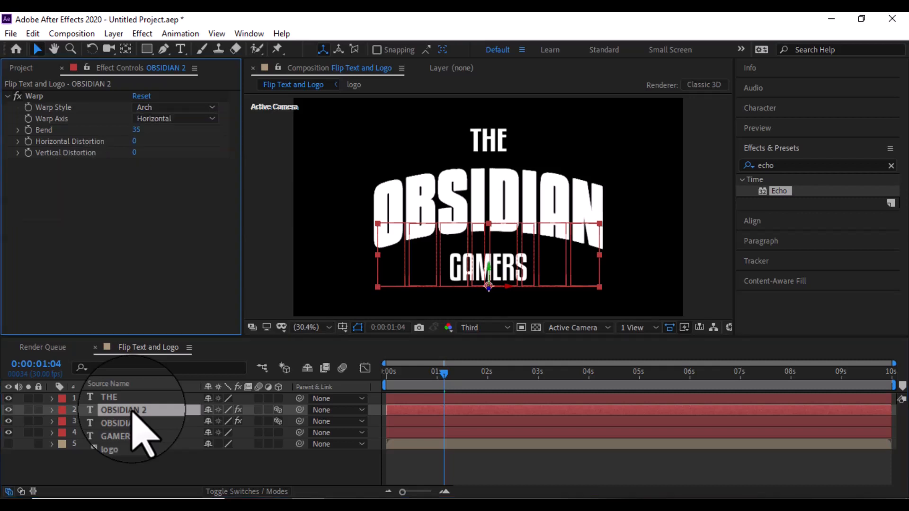
Make the logo layer visible and scale it up to 181%.
{"action": "left_click", "coordinate": [5, 450]}
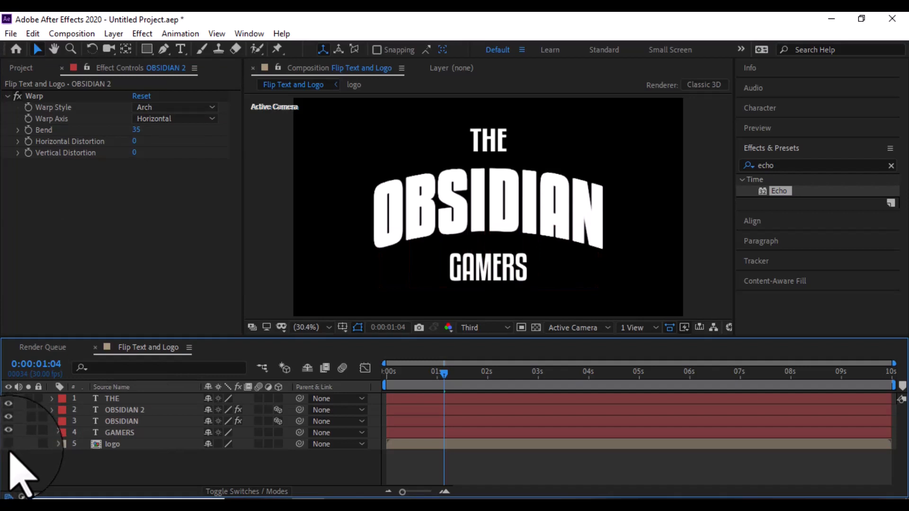
{"action": "left_click", "coordinate": [129, 448]}
{"action": "key", "text": "s"}
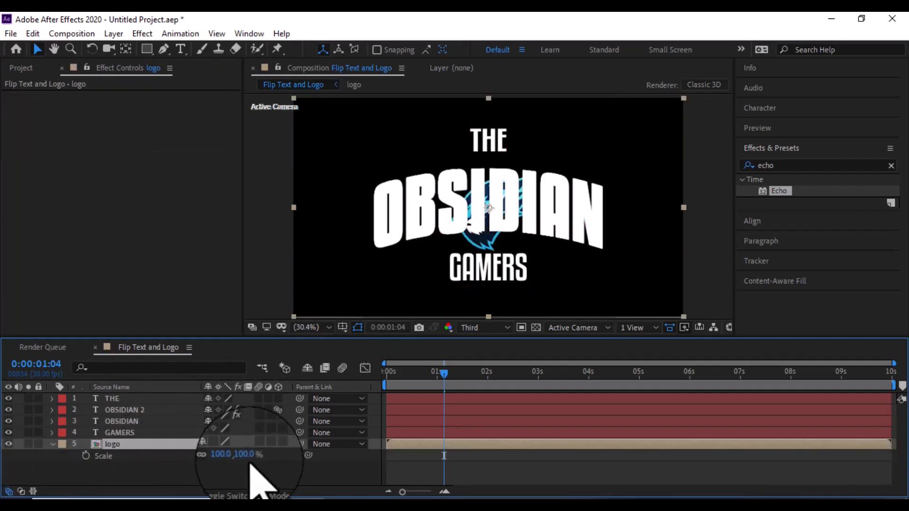
{"action": "left_click_drag", "start_coordinate": [247, 457], "coordinate": [322, 467]}
{"action": "left_click", "coordinate": [61, 477]}
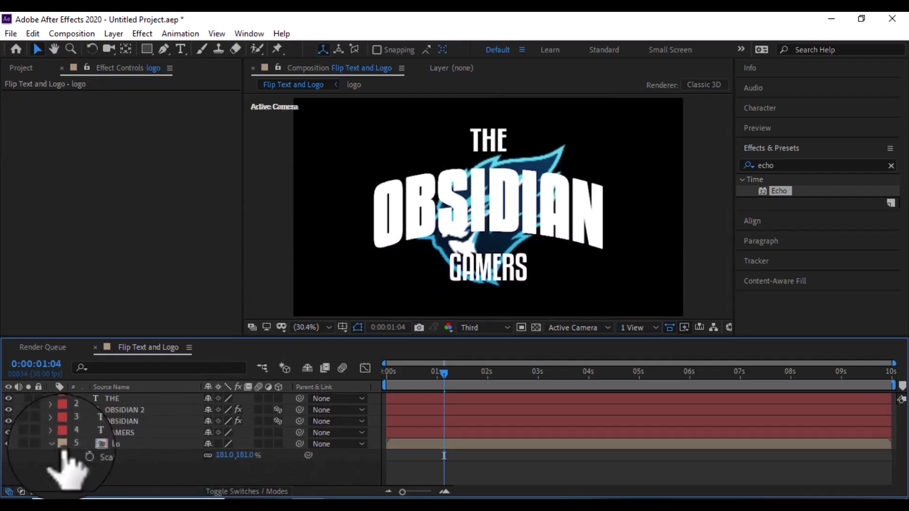
Change the OBSIDIAN 2 text's fill to the light blue sampled from the logo's outline.
{"action": "left_click", "coordinate": [131, 420]}
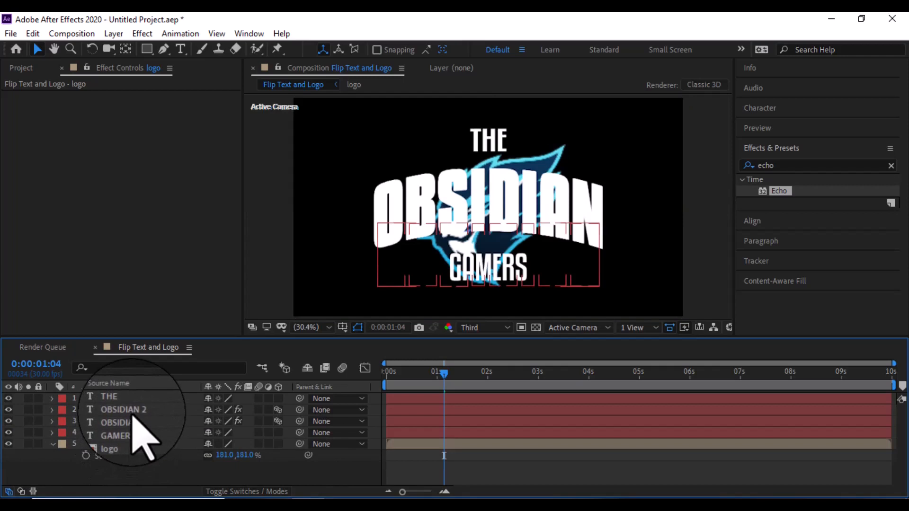
{"action": "left_click", "coordinate": [130, 410]}
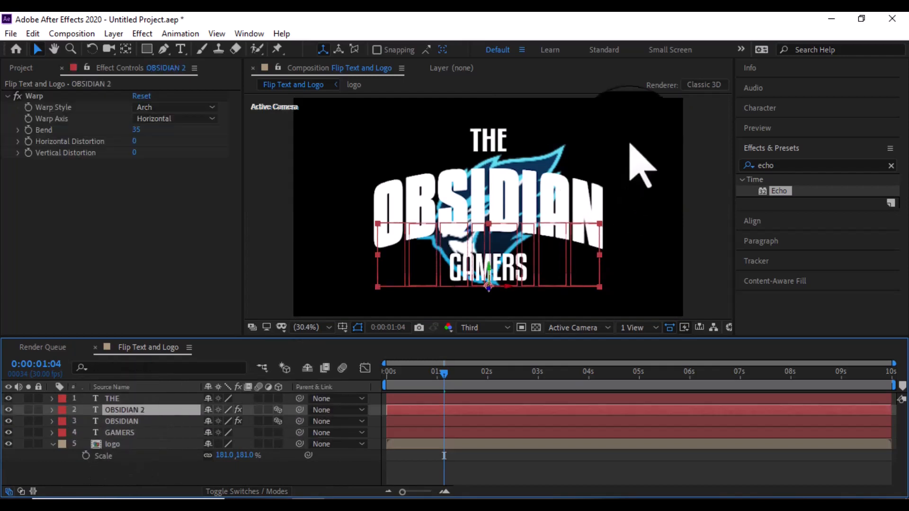
{"action": "left_click", "coordinate": [760, 109]}
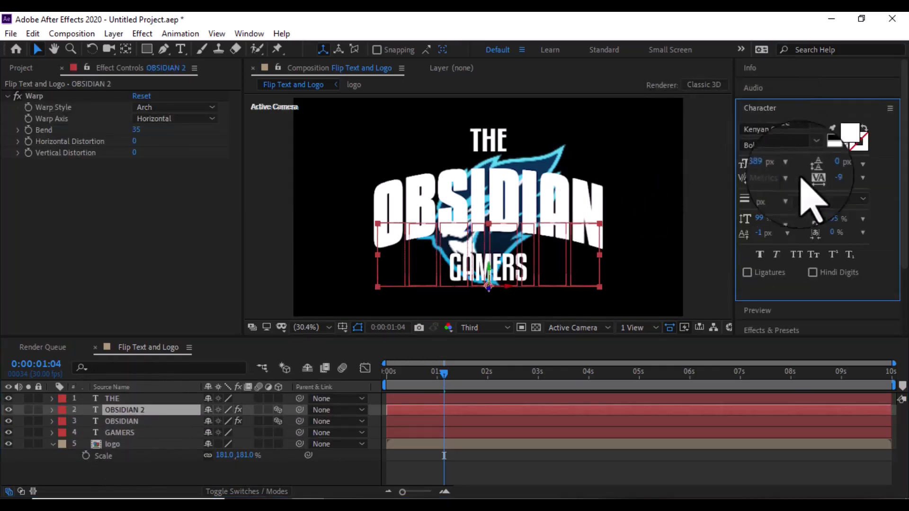
{"action": "left_click", "coordinate": [831, 131]}
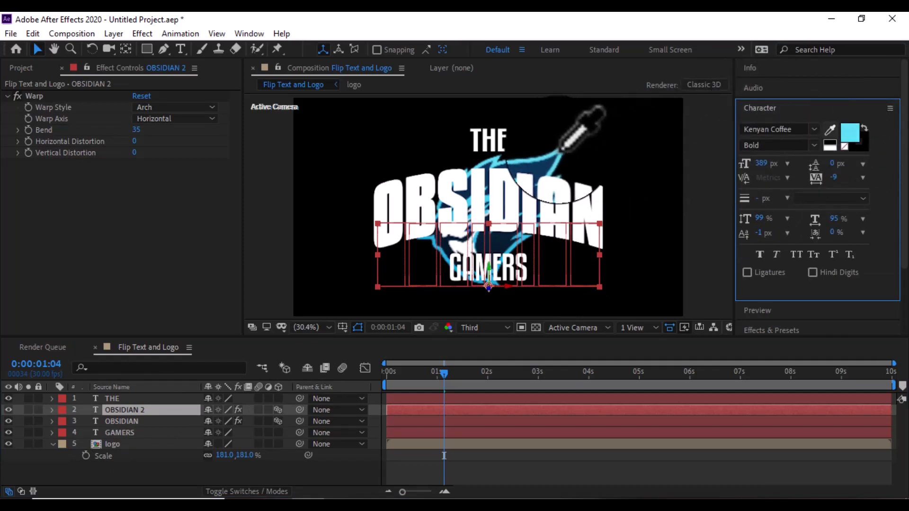
{"action": "left_click", "coordinate": [562, 151]}
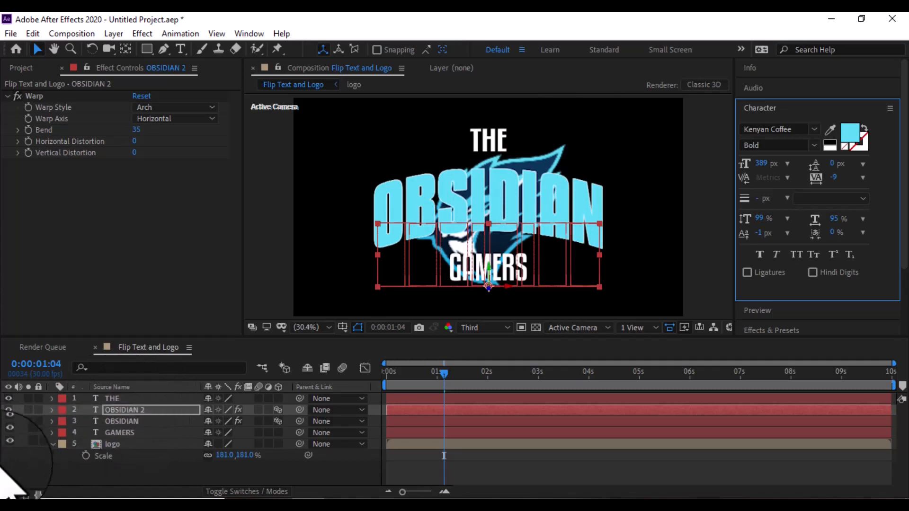
Hide the logo layer again, collapse its properties and clear the layer selection.
{"action": "left_click", "coordinate": [8, 443]}
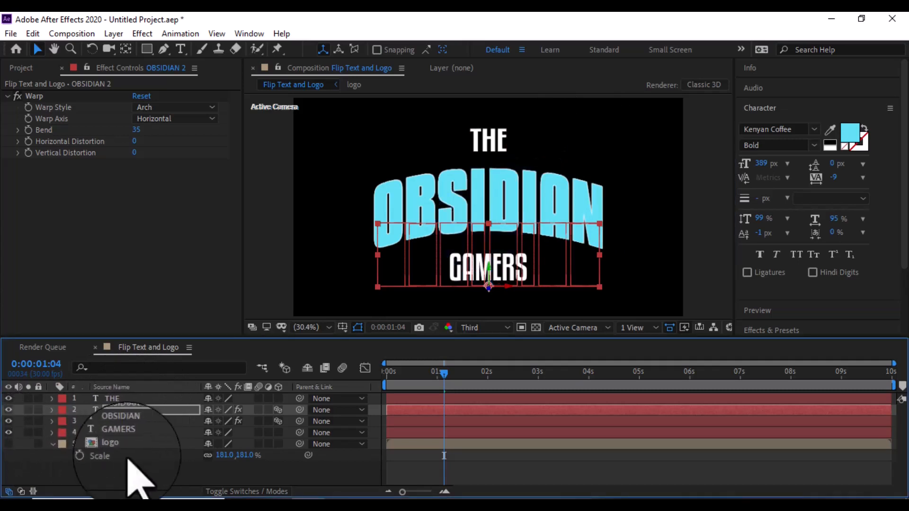
{"action": "left_click", "coordinate": [51, 444]}
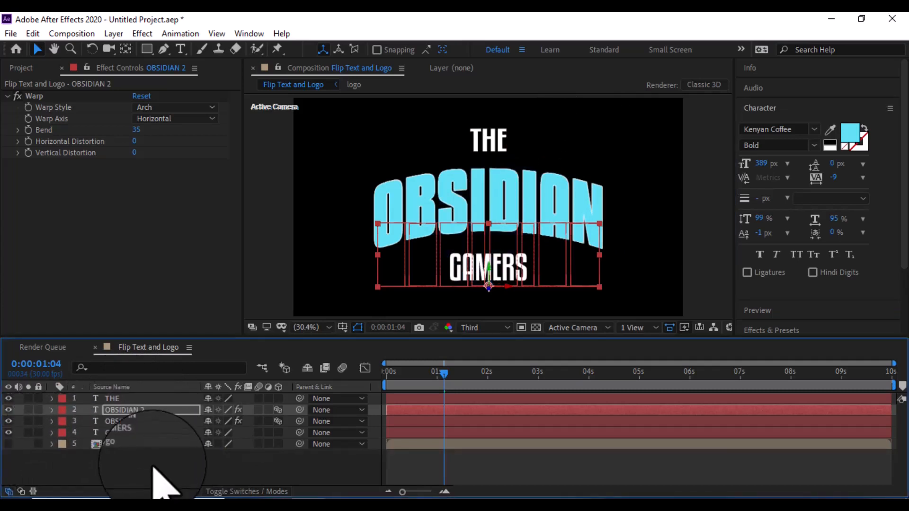
{"action": "left_click", "coordinate": [138, 466]}
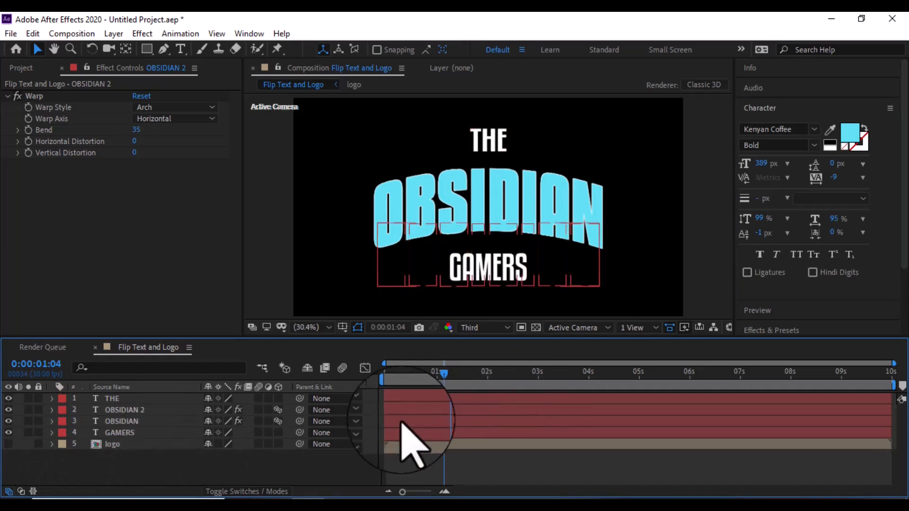
Shift the OBSIDIAN 2 layer a few frames later in the timeline and preview the animation from the start.
{"action": "left_click", "coordinate": [137, 411]}
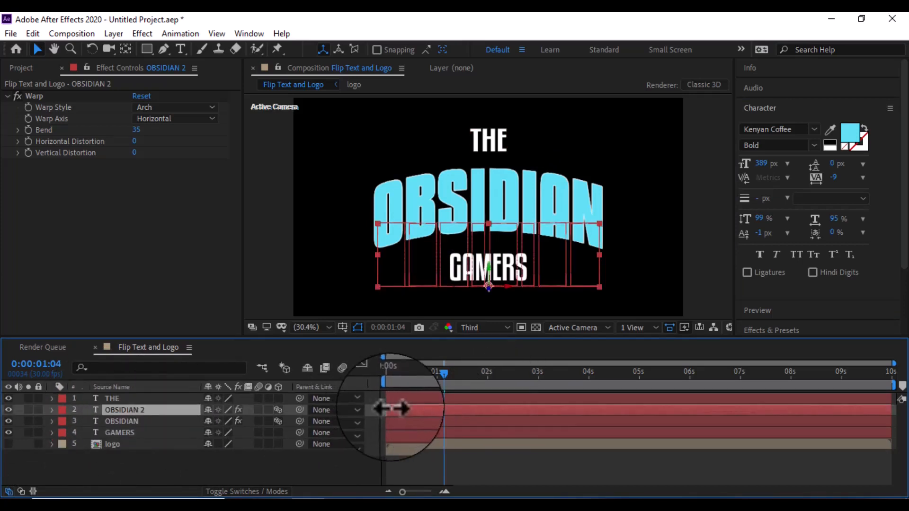
{"action": "left_click_drag", "start_coordinate": [394, 412], "coordinate": [397, 412]}
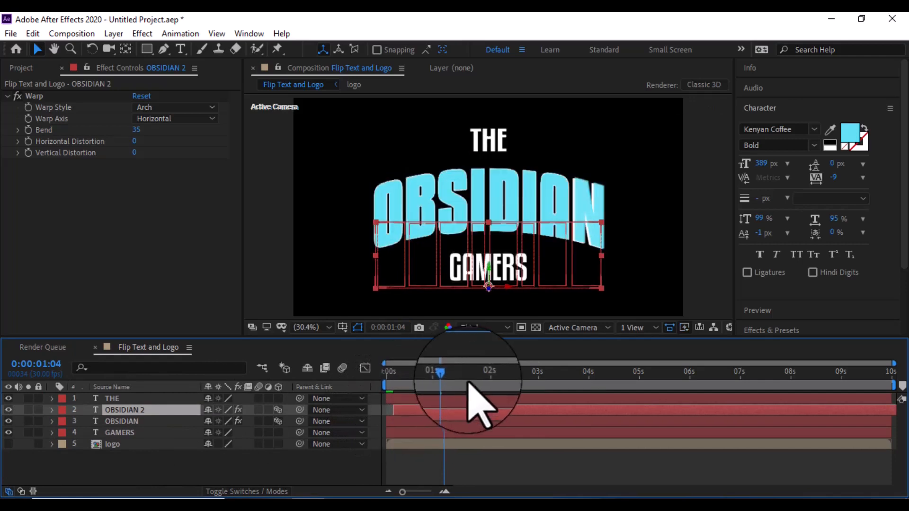
{"action": "left_click_drag", "start_coordinate": [444, 373], "coordinate": [382, 377]}
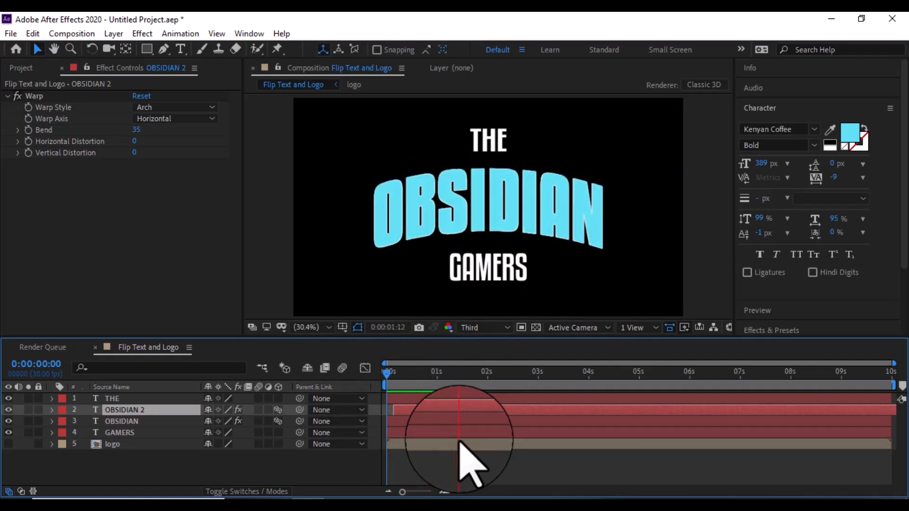
Preview the animation again from the start, then stop playback and clear the layer selection.
{"action": "left_click_drag", "start_coordinate": [466, 376], "coordinate": [371, 386]}
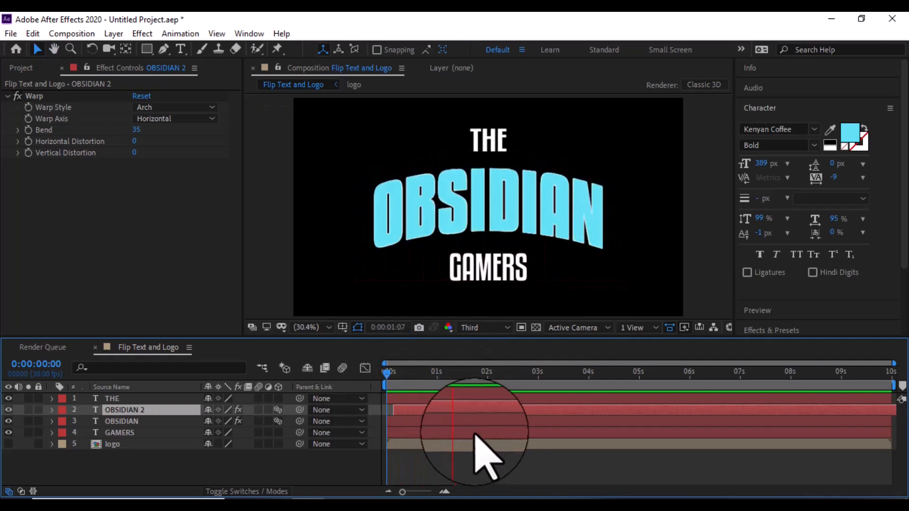
{"action": "key", "text": "space"}
{"action": "left_click", "coordinate": [155, 470]}
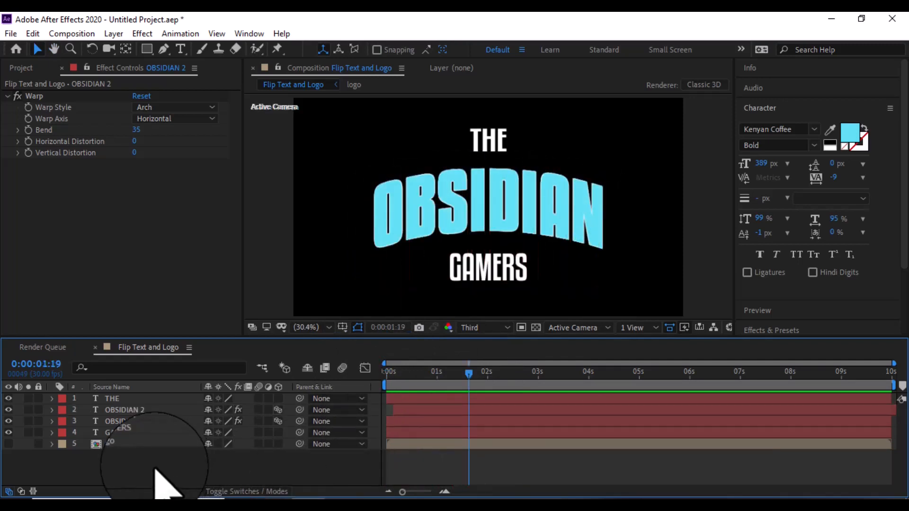
Add a Position text animator to the GAMERS layer.
{"action": "left_click", "coordinate": [107, 432]}
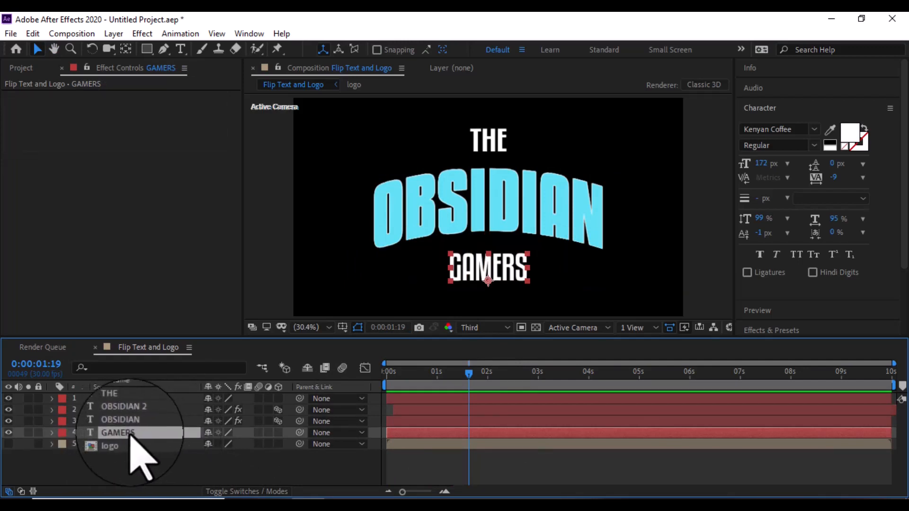
{"action": "left_click", "coordinate": [51, 433]}
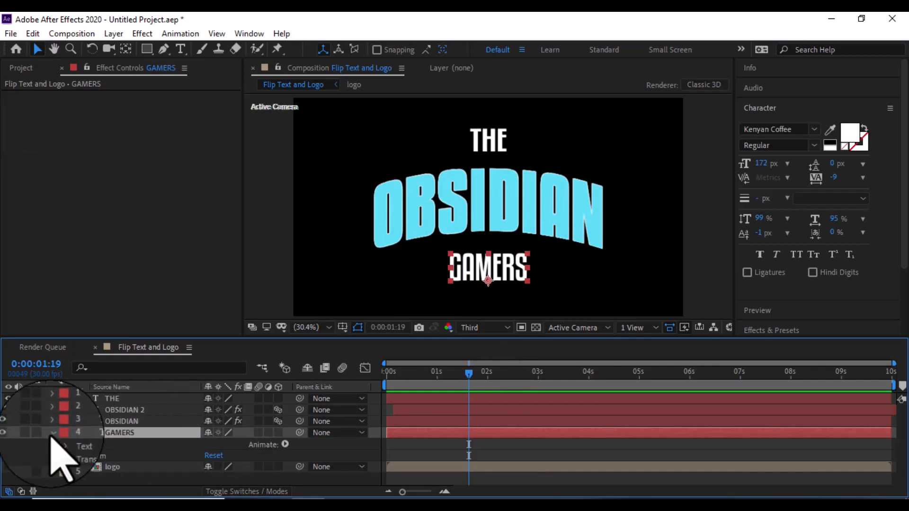
{"action": "left_click", "coordinate": [285, 446]}
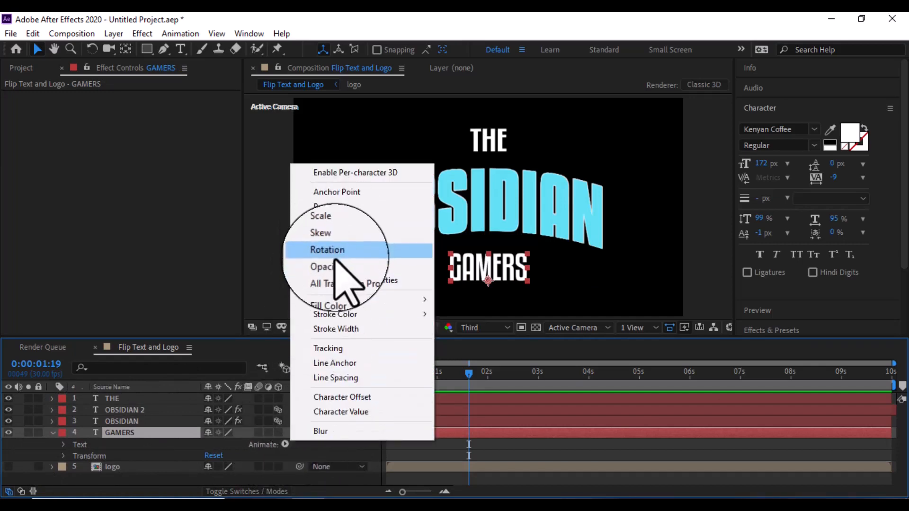
{"action": "left_click", "coordinate": [331, 207]}
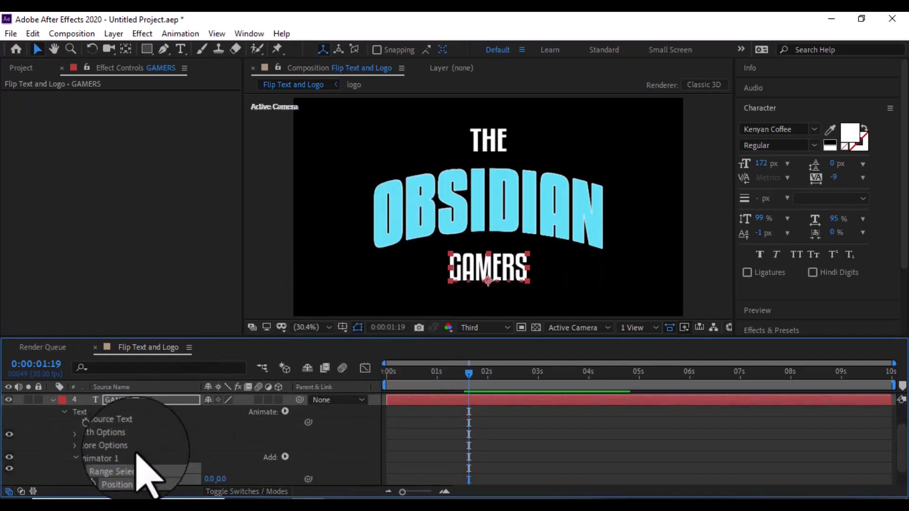
{"action": "scroll", "coordinate": [198, 469], "scroll_direction": "down", "scroll_amount": 1}
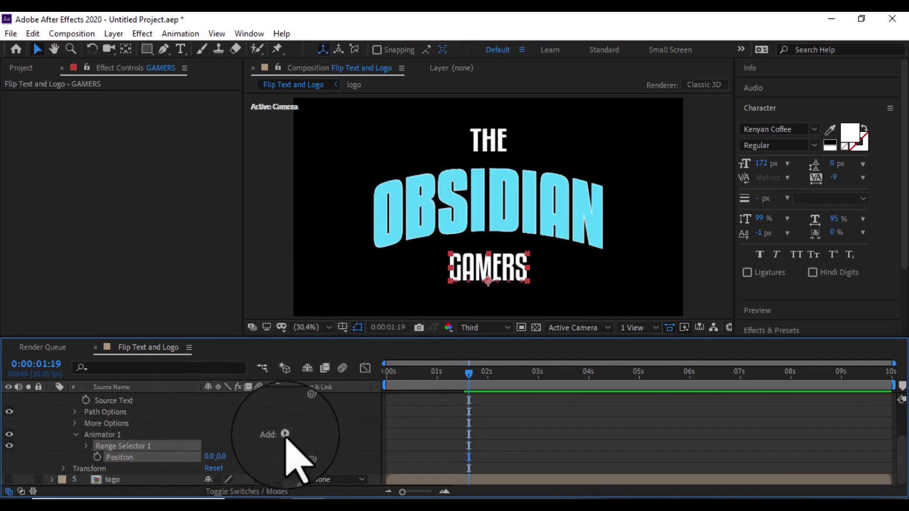
Add the Opacity and Tracking properties to the GAMERS text's existing animator.
{"action": "left_click", "coordinate": [285, 435]}
{"action": "mouse_move", "coordinate": [359, 440]}
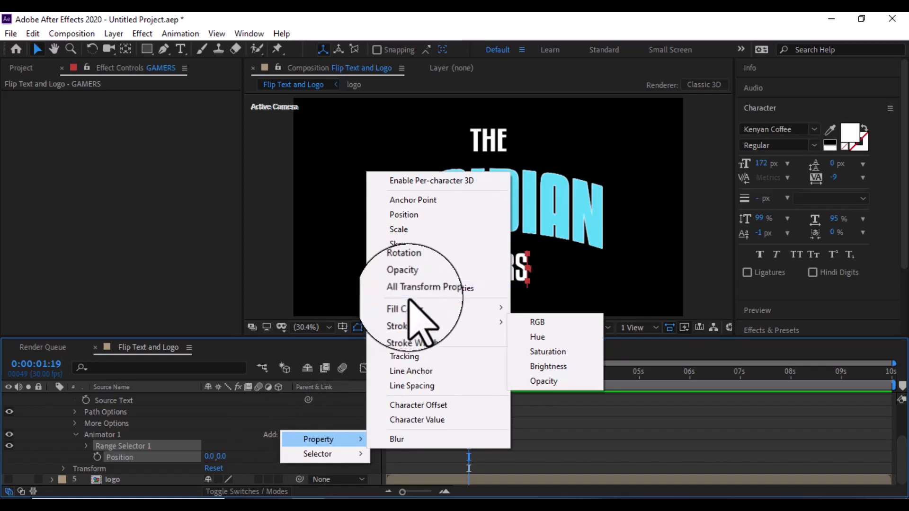
{"action": "left_click", "coordinate": [402, 278]}
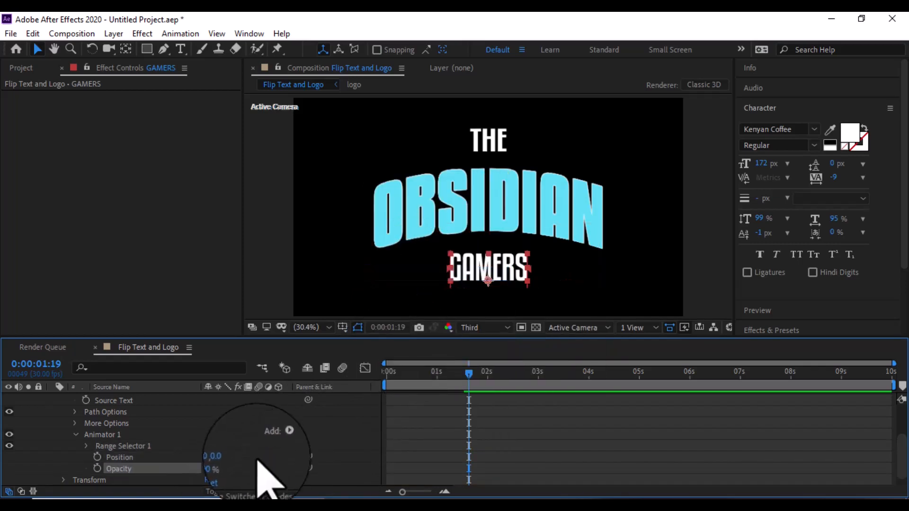
{"action": "left_click", "coordinate": [286, 435]}
{"action": "mouse_move", "coordinate": [331, 441]}
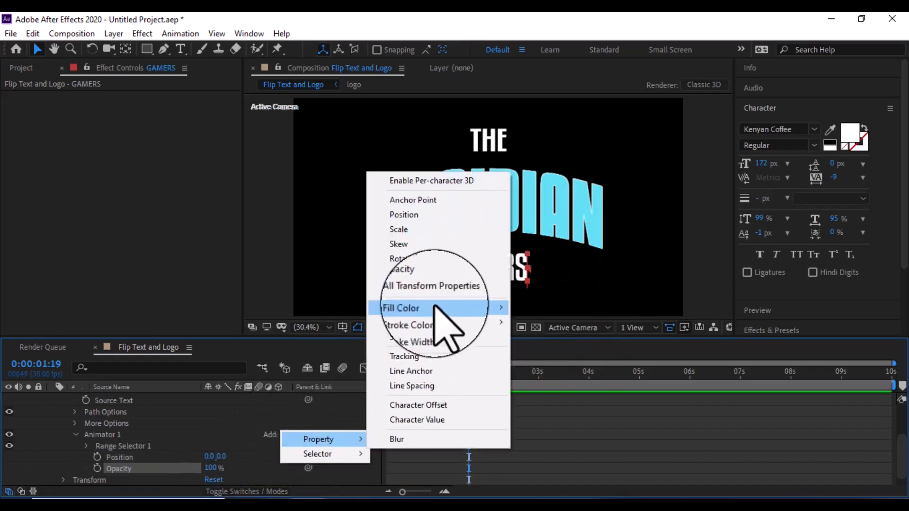
{"action": "left_click", "coordinate": [420, 361]}
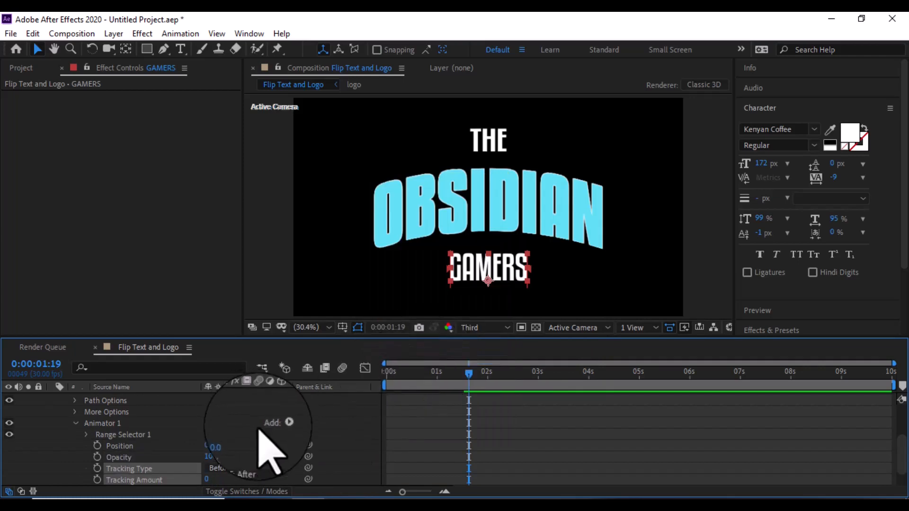
{"action": "scroll", "coordinate": [142, 473], "scroll_direction": "down", "scroll_amount": 2}
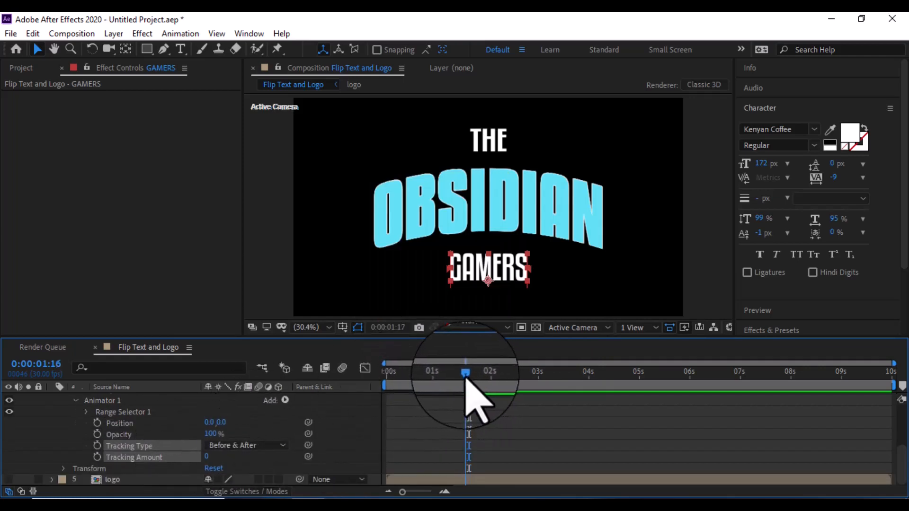
Return to the start of the timeline and set the vertical Position of the GAMERS animator to 443.
{"action": "left_click_drag", "start_coordinate": [470, 379], "coordinate": [374, 381]}
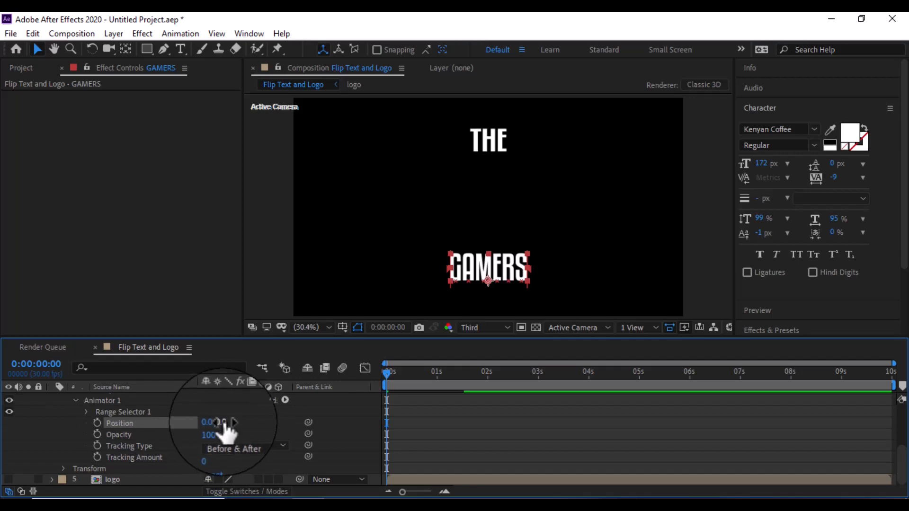
{"action": "left_click", "coordinate": [224, 422]}
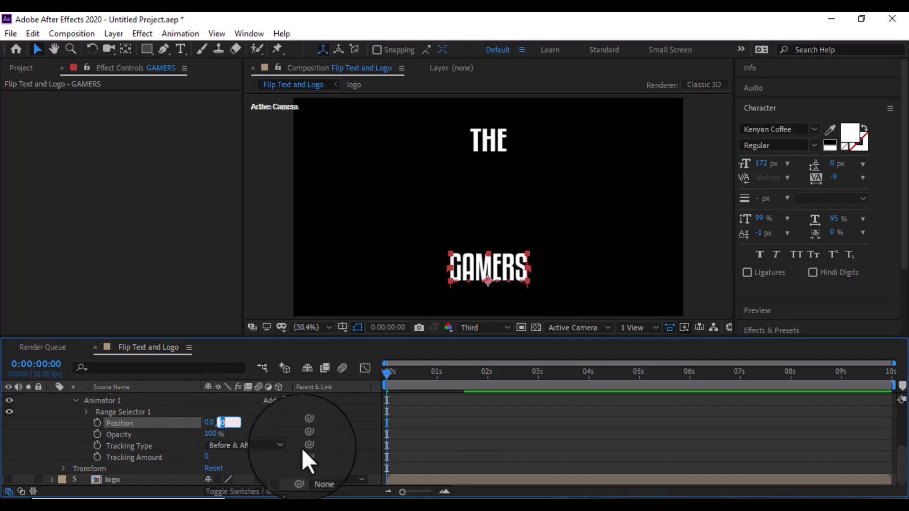
{"action": "type", "text": "443"}
{"action": "key", "text": "Return"}
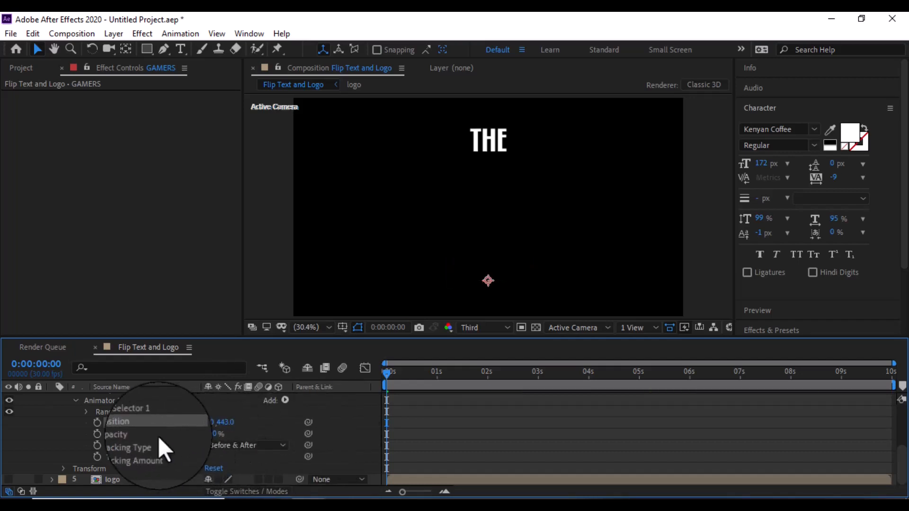
Set the GAMERS animator's Opacity to 0% and its Tracking Amount to -99.
{"action": "left_click", "coordinate": [218, 434]}
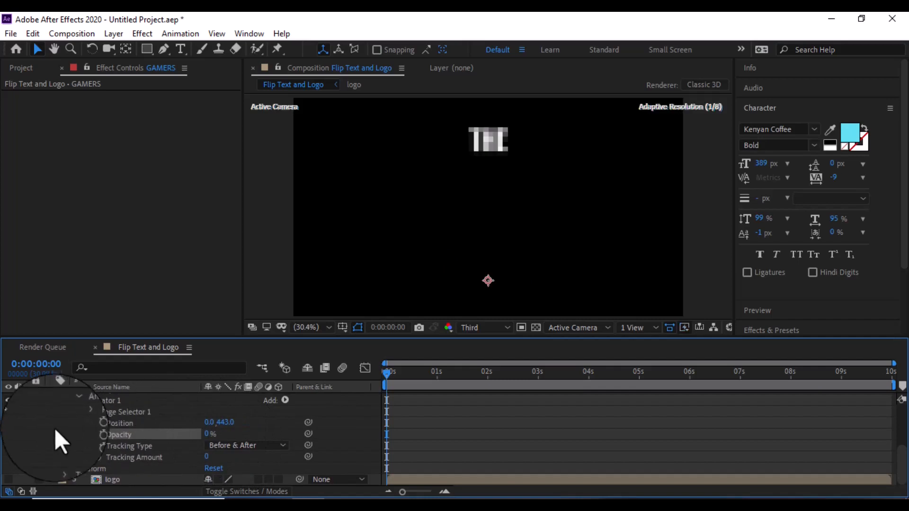
{"action": "left_click", "coordinate": [208, 454]}
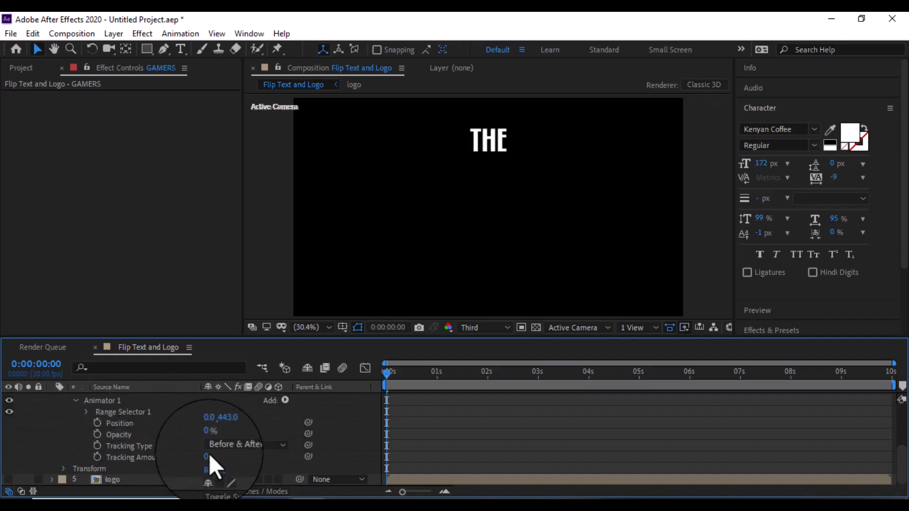
{"action": "type", "text": "-"}
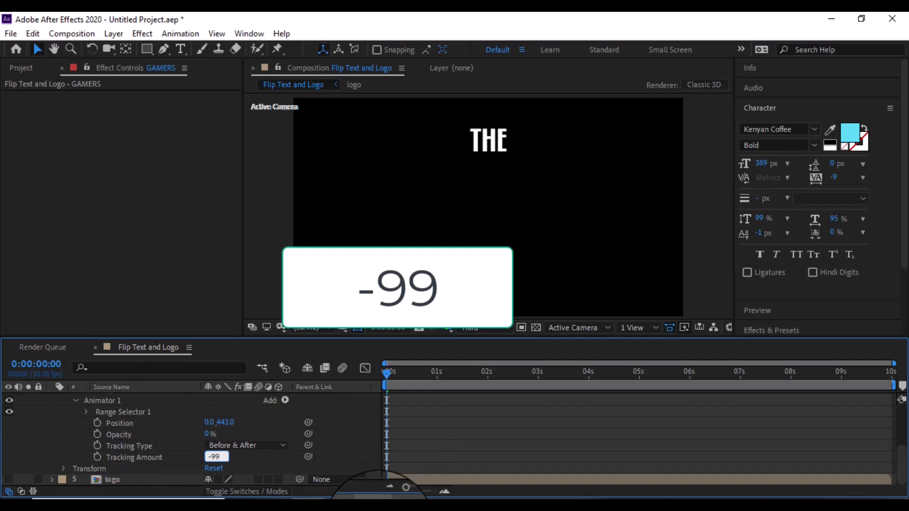
{"action": "type", "text": "99"}
{"action": "key", "text": "Return"}
{"action": "left_click", "coordinate": [210, 456]}
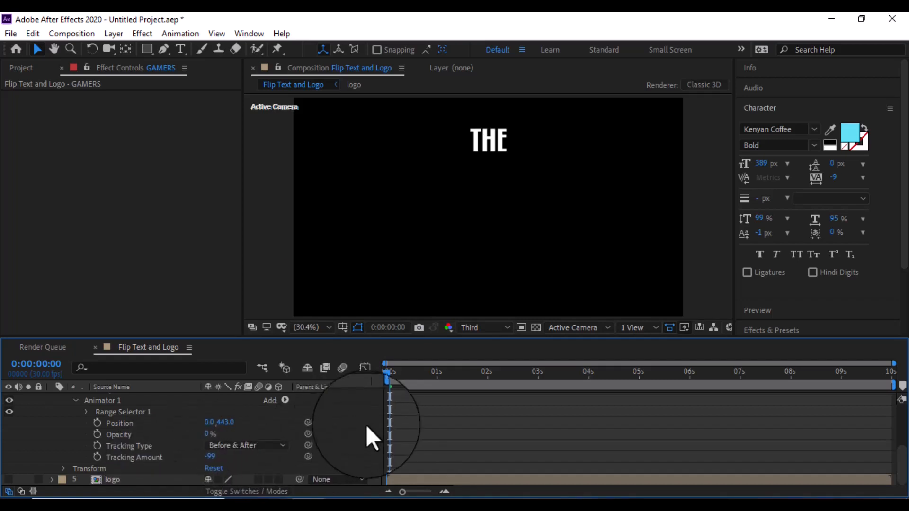
Keyframe the GAMERS range selector's Start at 0% on the first frame and 100% at 0:00:00:29.
{"action": "left_click", "coordinate": [85, 412]}
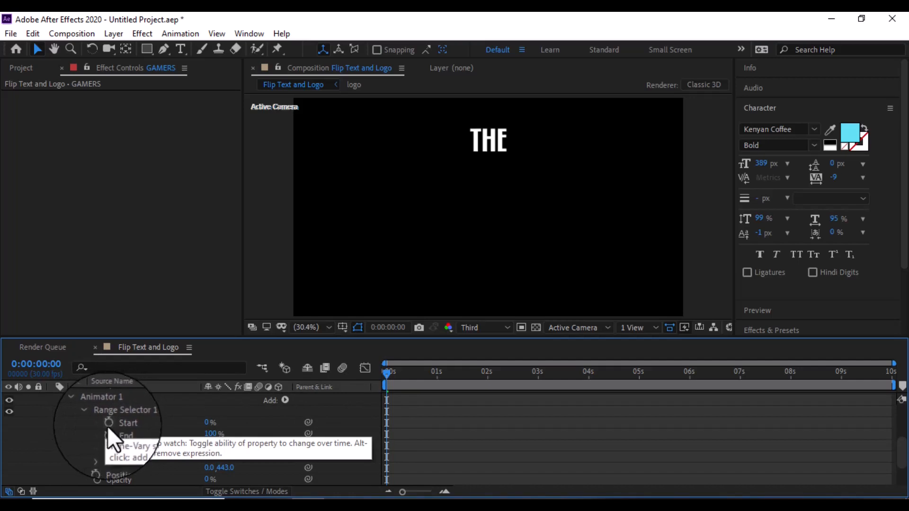
{"action": "left_click", "coordinate": [108, 423]}
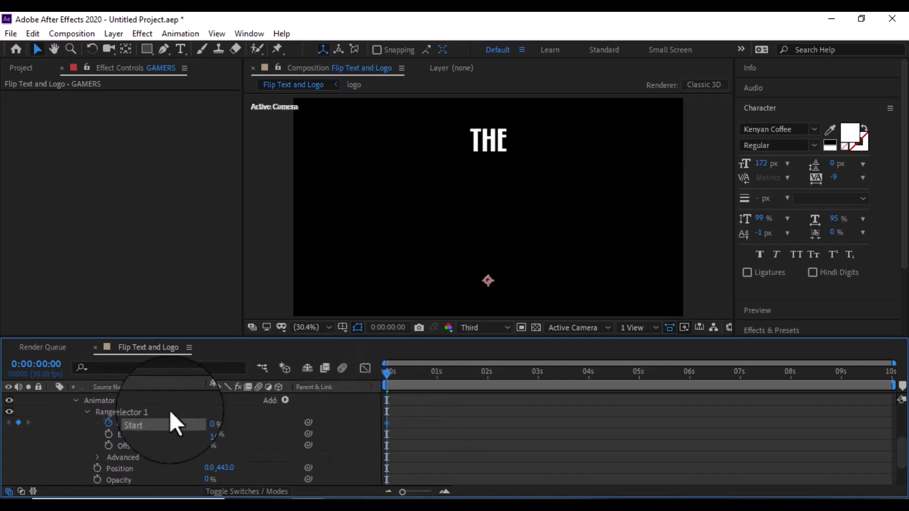
{"action": "left_click_drag", "start_coordinate": [388, 375], "coordinate": [436, 384]}
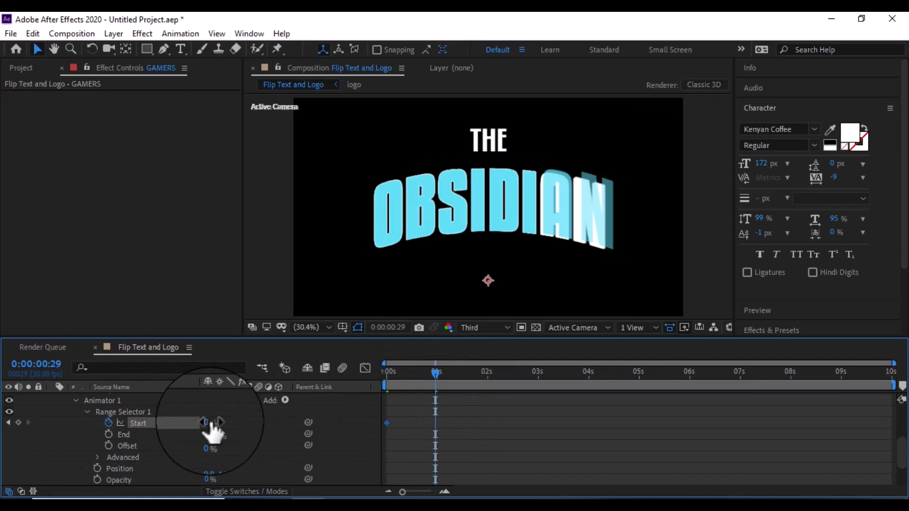
{"action": "left_click_drag", "start_coordinate": [208, 426], "coordinate": [383, 439]}
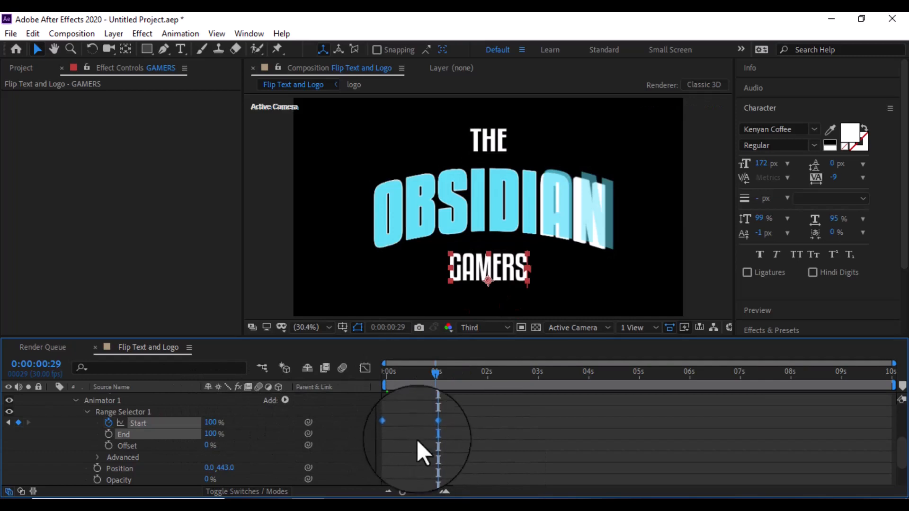
Apply Easy Ease to the Start keyframes of the GAMERS range selector.
{"action": "right_click", "coordinate": [436, 425]}
{"action": "mouse_move", "coordinate": [487, 417]}
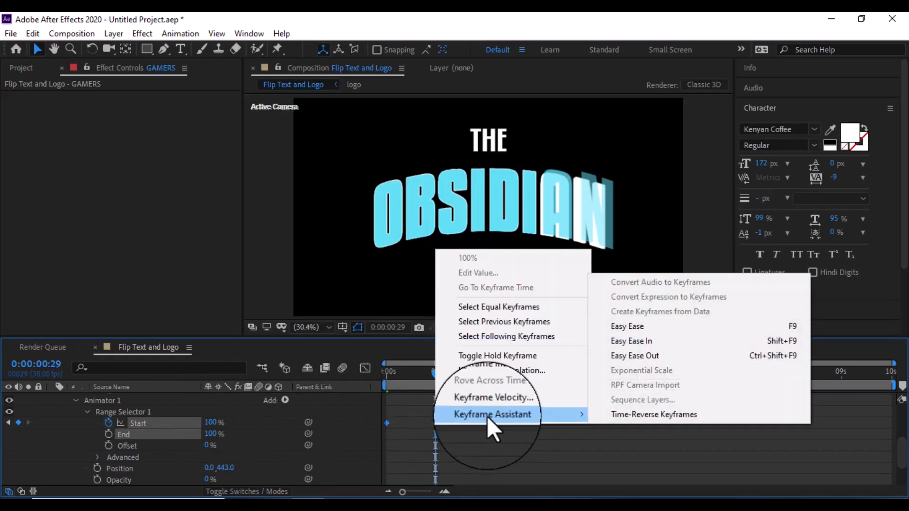
{"action": "left_click", "coordinate": [632, 328]}
Show the graph editor and pull the Start keyframes' handles inward to shape a steep central speed peak.
{"action": "left_click", "coordinate": [365, 370]}
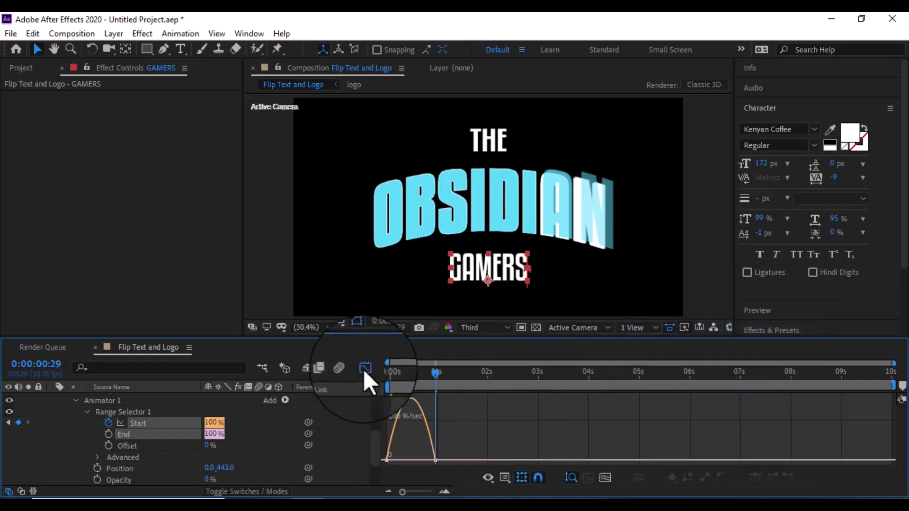
{"action": "scroll", "coordinate": [412, 457], "scroll_direction": "up", "scroll_amount": 1}
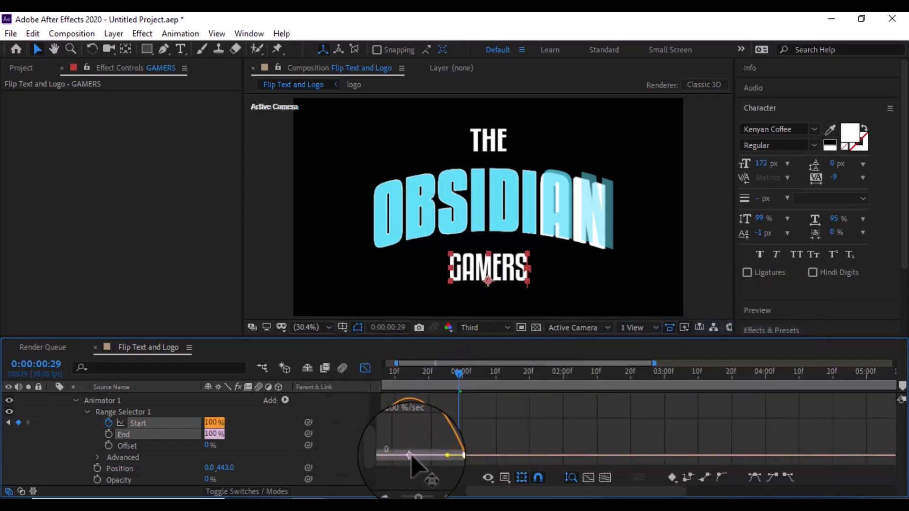
{"action": "left_click_drag", "start_coordinate": [436, 430], "coordinate": [471, 422]}
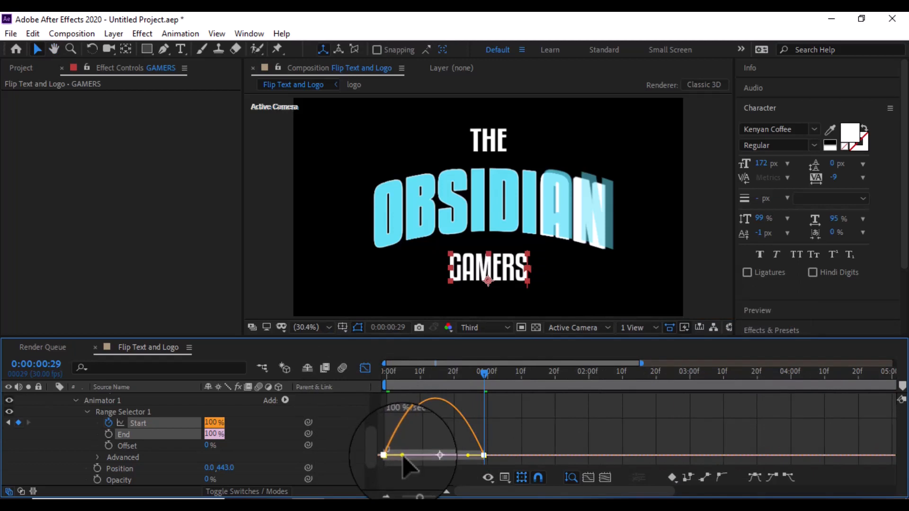
{"action": "left_click_drag", "start_coordinate": [406, 456], "coordinate": [448, 459]}
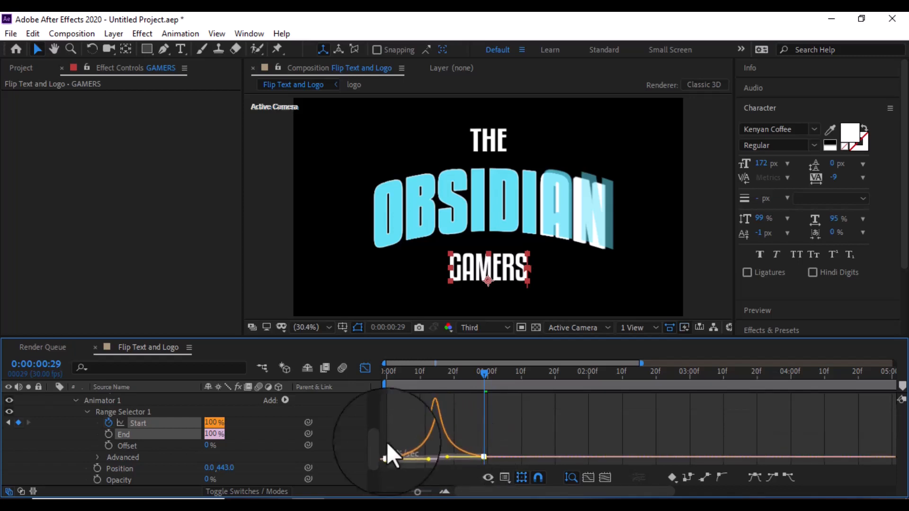
Close the graph editor and preview the GAMERS text animation from the start of the timeline.
{"action": "left_click_drag", "start_coordinate": [481, 370], "coordinate": [394, 399]}
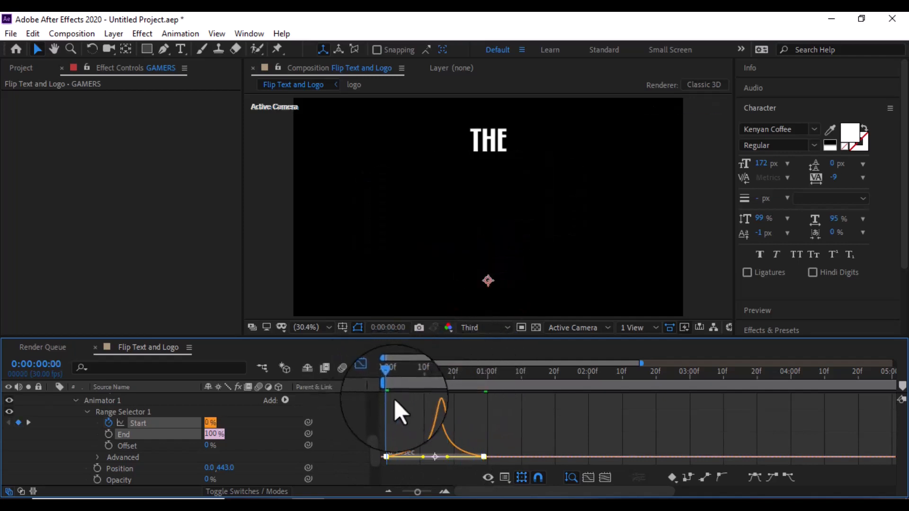
{"action": "left_click", "coordinate": [365, 368]}
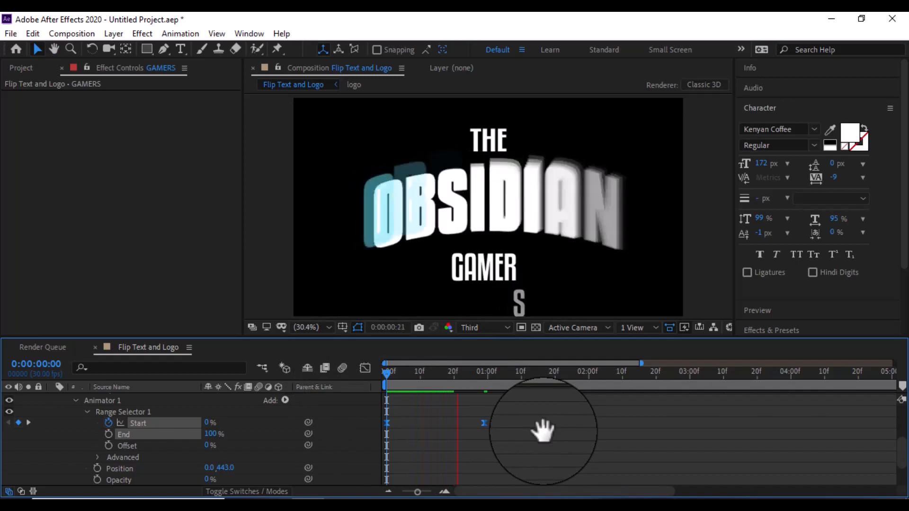
{"action": "left_click", "coordinate": [512, 372]}
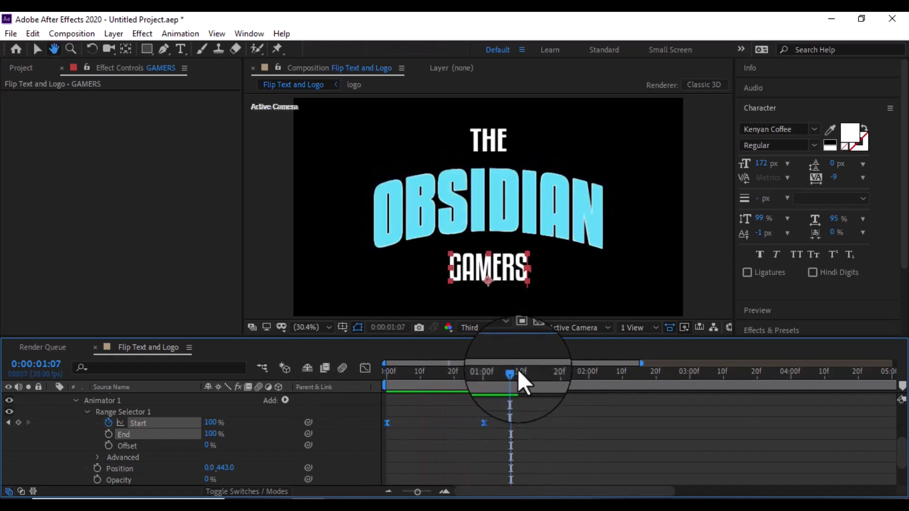
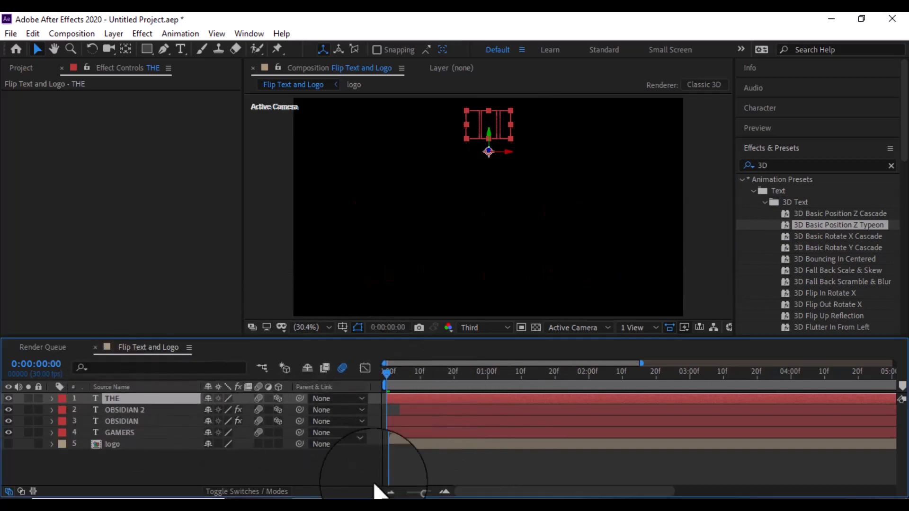
Reveal the keyframes of the THE layer and move its last range selector Start keyframe to about 1 second.
{"action": "key", "text": "u"}
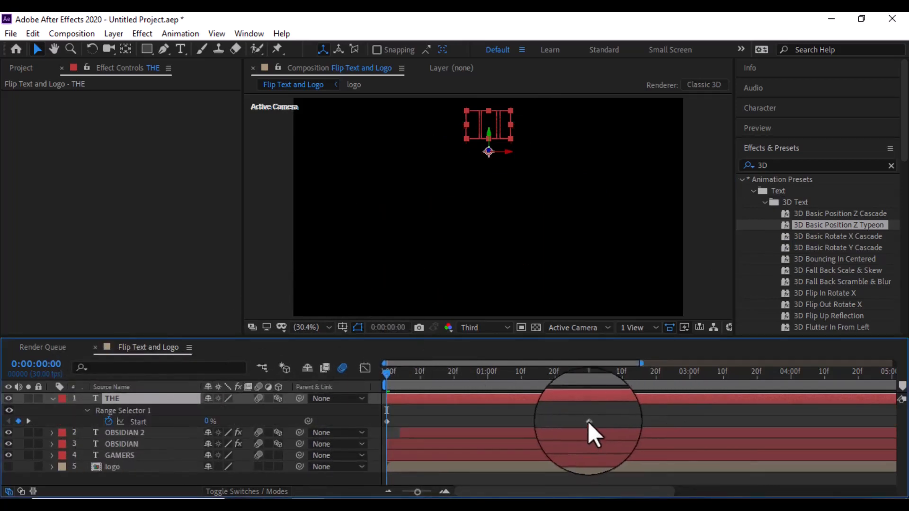
{"action": "left_click_drag", "start_coordinate": [607, 417], "coordinate": [394, 429]}
{"action": "left_click_drag", "start_coordinate": [589, 422], "coordinate": [447, 423]}
{"action": "left_click", "coordinate": [389, 492]}
{"action": "left_click", "coordinate": [389, 493]}
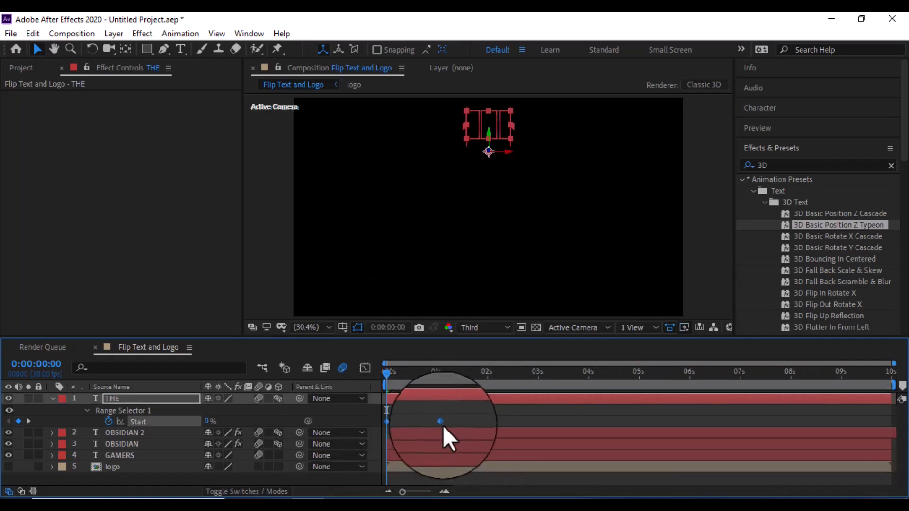
Apply Easy Ease to the Start keyframes of THE layer's range selector.
{"action": "right_click", "coordinate": [439, 419]}
{"action": "mouse_move", "coordinate": [482, 411]}
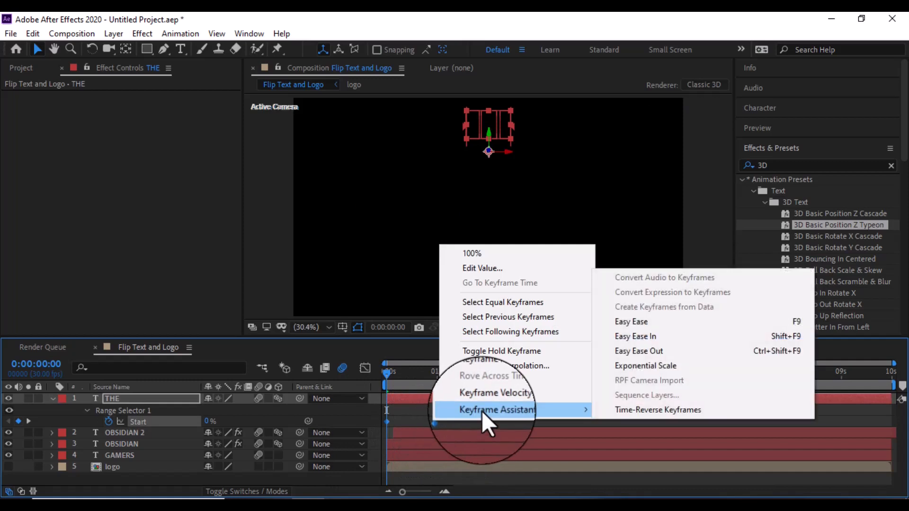
{"action": "left_click", "coordinate": [637, 323]}
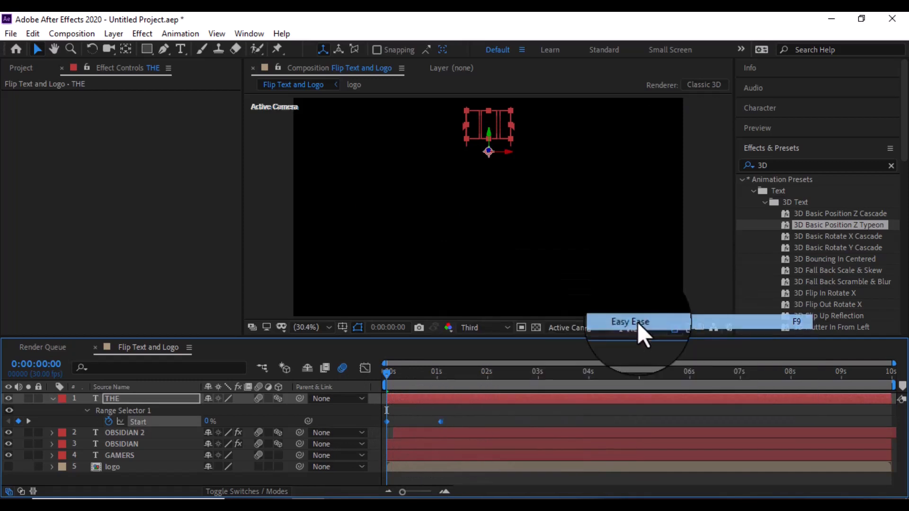
Shape a steep central speed peak for THE layer's Start keyframes in the graph editor by pulling their handles inward, and close the graph editor.
{"action": "left_click", "coordinate": [364, 368]}
{"action": "left_click_drag", "start_coordinate": [488, 429], "coordinate": [358, 466]}
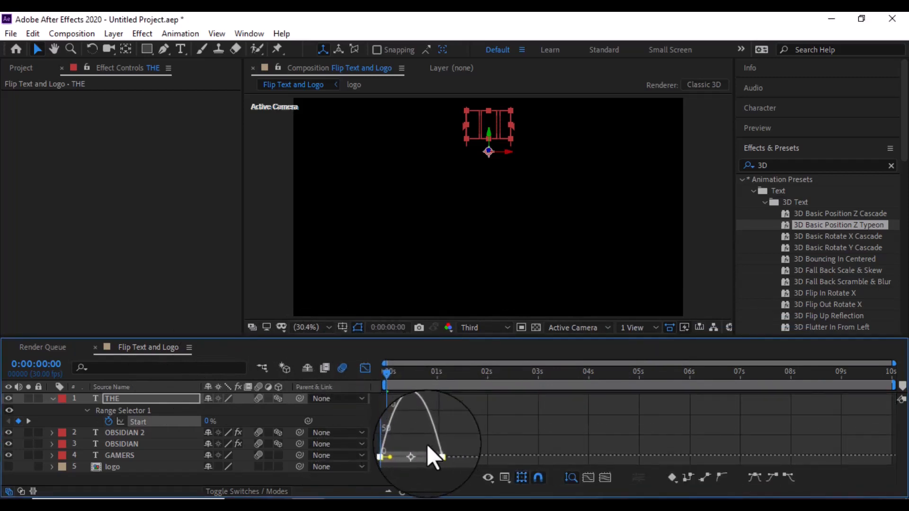
{"action": "scroll", "coordinate": [428, 445], "scroll_direction": "up", "scroll_amount": 1}
{"action": "left_click_drag", "start_coordinate": [428, 446], "coordinate": [461, 431]}
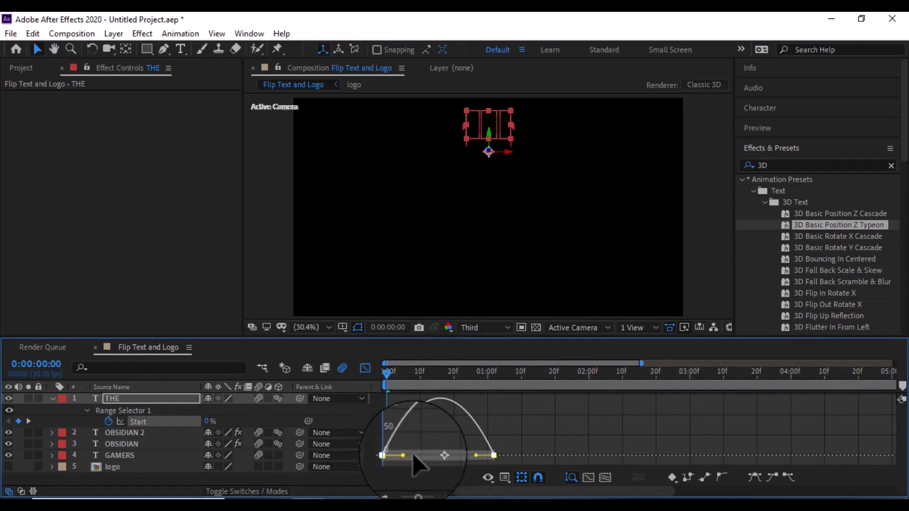
{"action": "left_click_drag", "start_coordinate": [403, 456], "coordinate": [454, 456]}
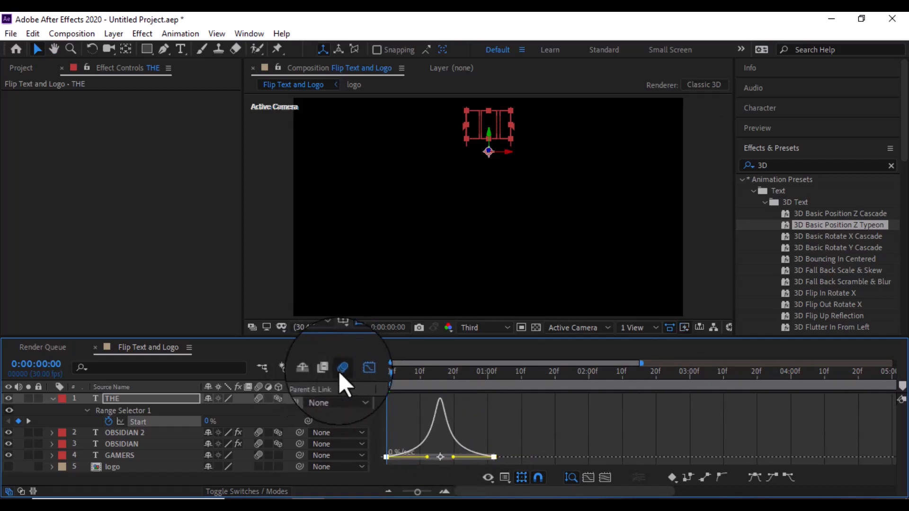
{"action": "left_click", "coordinate": [365, 369]}
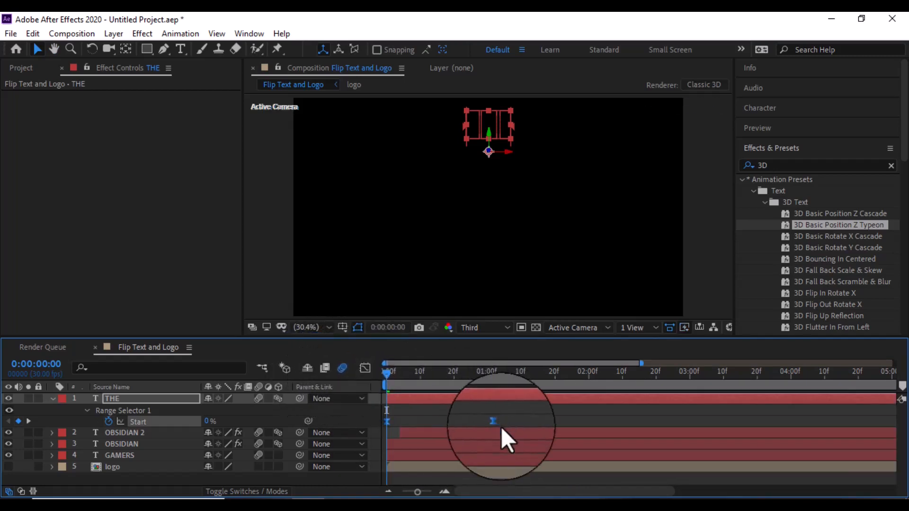
Fit the whole timeline in view and preview the combined THE, OBSIDIAN and GAMERS animation from the start.
{"action": "left_click_drag", "start_coordinate": [417, 492], "coordinate": [403, 492]}
{"action": "key", "text": "space"}
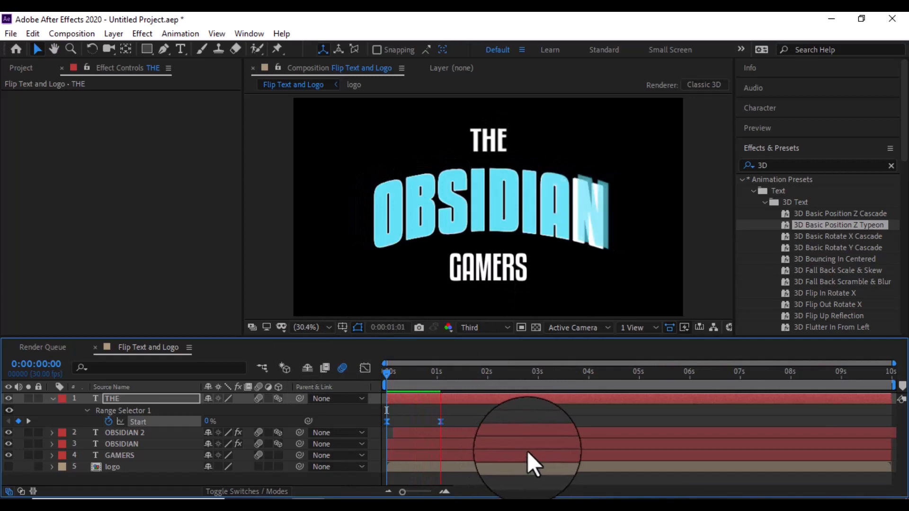
{"action": "left_click_drag", "start_coordinate": [429, 382], "coordinate": [362, 385]}
{"action": "key", "text": "space"}
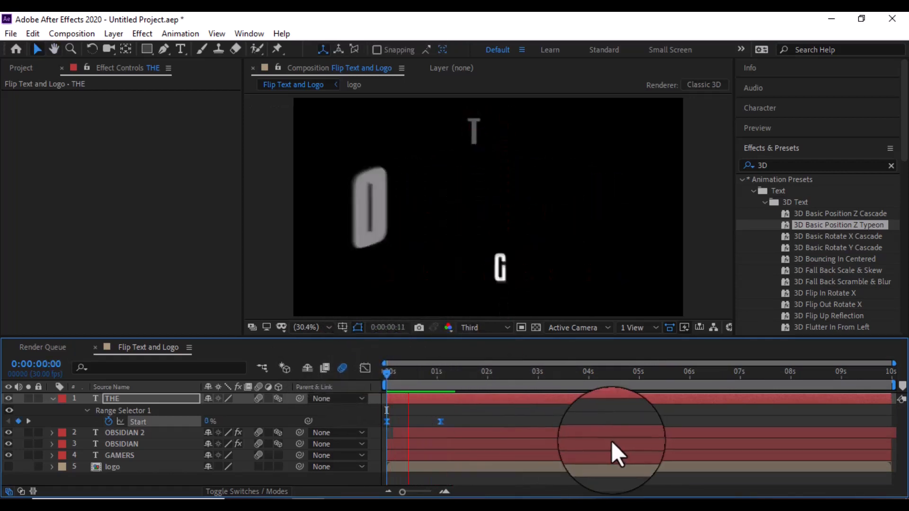
{"action": "key", "text": "space"}
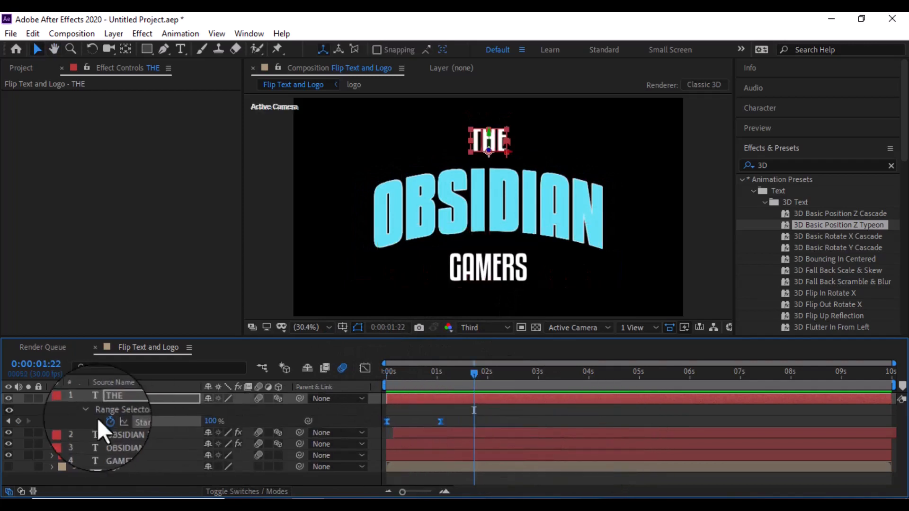
Pre-compose the THE, OBSIDIAN 2, OBSIDIAN and GAMERS layers into a new composition named Text, moving all attributes into it.
{"action": "left_click", "coordinate": [53, 400]}
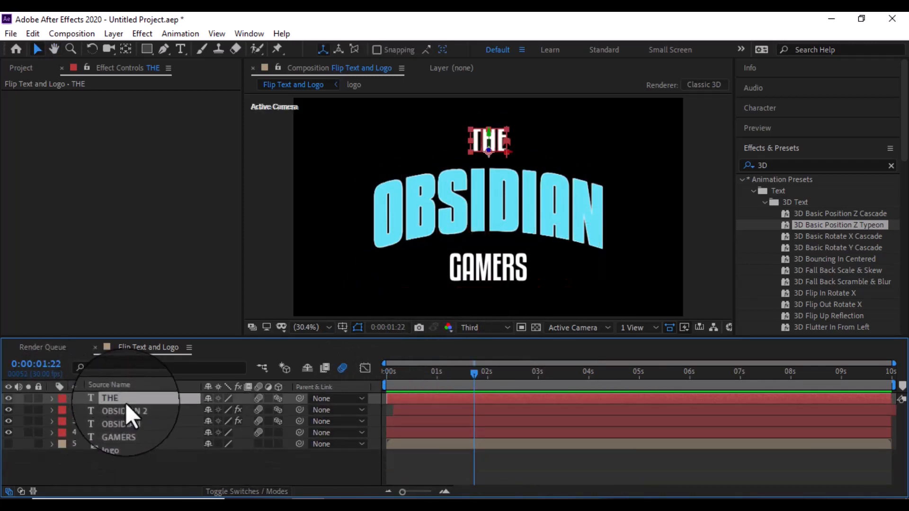
{"action": "left_click", "coordinate": [124, 410], "text": "ctrl"}
{"action": "left_click", "coordinate": [122, 421], "text": "ctrl"}
{"action": "left_click", "coordinate": [120, 433], "text": "ctrl"}
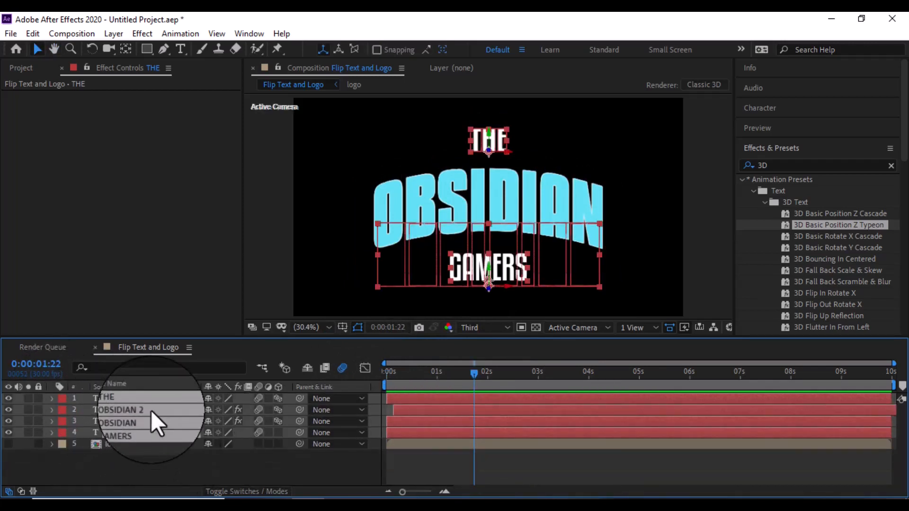
{"action": "right_click", "coordinate": [151, 410]}
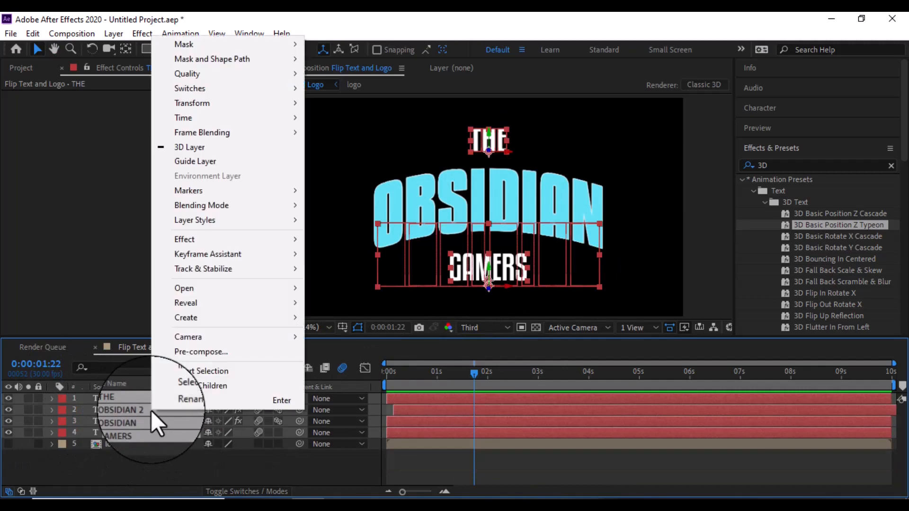
{"action": "left_click", "coordinate": [215, 353]}
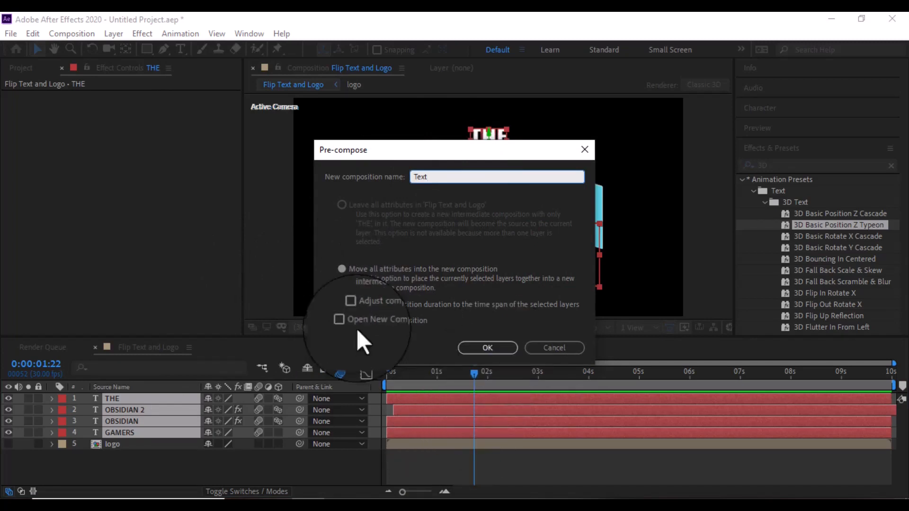
{"action": "left_click", "coordinate": [481, 347]}
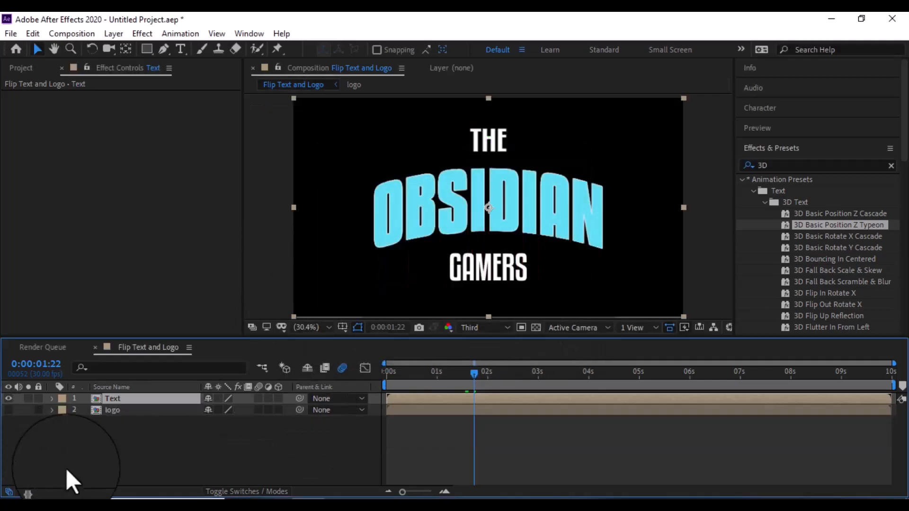
Scrub through the pre-composed Text layer's opening and preview its animation from the start of the timeline.
{"action": "left_click", "coordinate": [111, 409]}
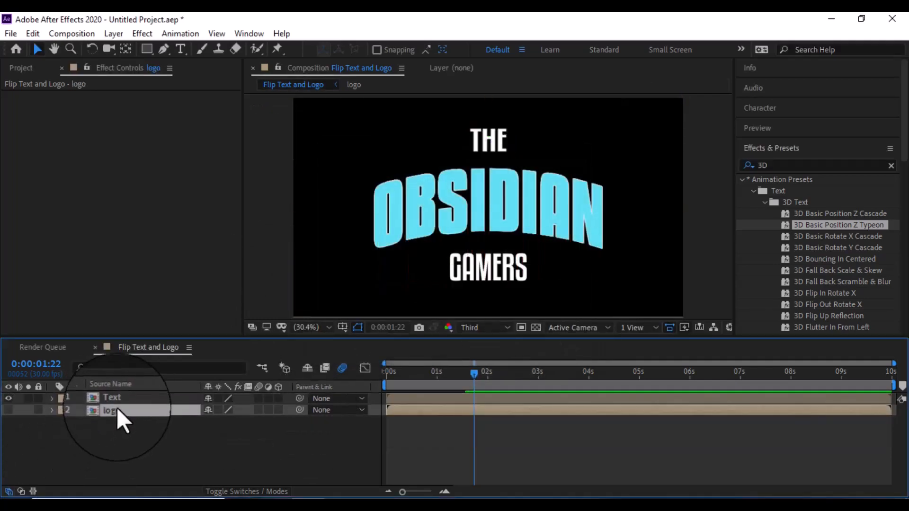
{"action": "left_click", "coordinate": [117, 397]}
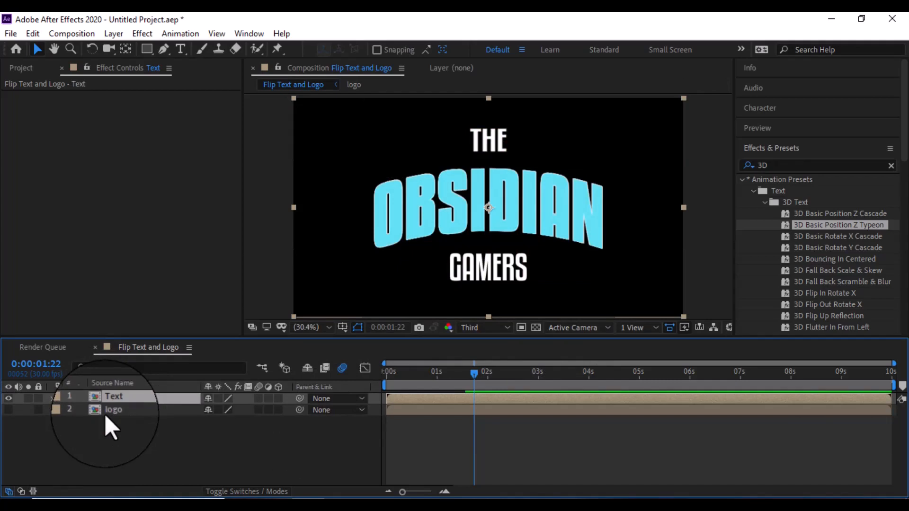
{"action": "left_click_drag", "start_coordinate": [473, 374], "coordinate": [385, 373]}
{"action": "left_click", "coordinate": [103, 410]}
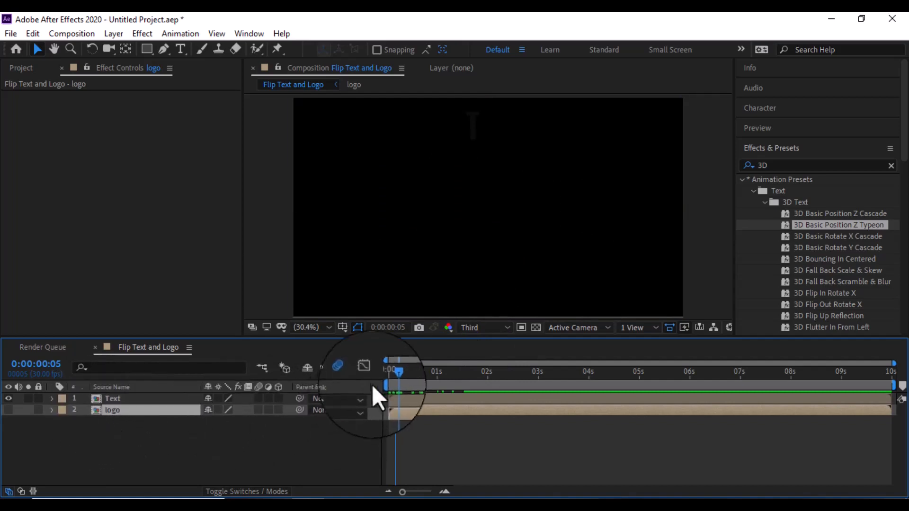
{"action": "mouse_move", "coordinate": [395, 375]}
{"action": "left_mouse_down"}
{"action": "mouse_move", "coordinate": [383, 376]}
{"action": "mouse_move", "coordinate": [464, 382]}
{"action": "mouse_move", "coordinate": [404, 382]}
{"action": "left_mouse_up"}
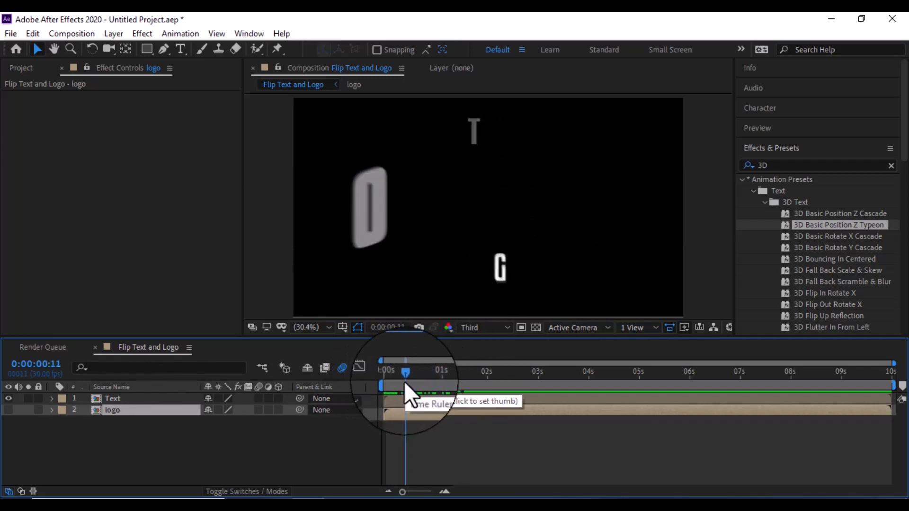
{"action": "key", "text": "Home"}
{"action": "key", "text": "space"}
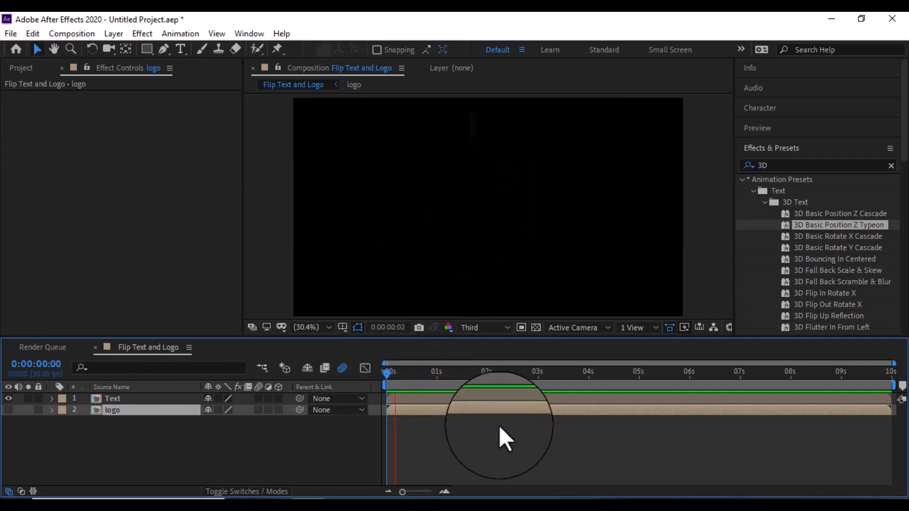
{"action": "key", "text": "space"}
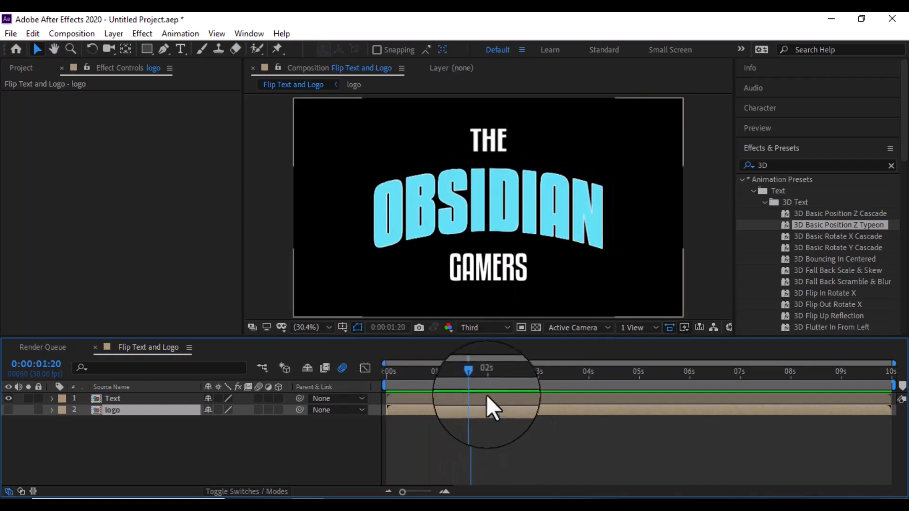
Find the Card Wipe transition effect and apply it to the Text layer.
{"action": "left_click", "coordinate": [114, 399]}
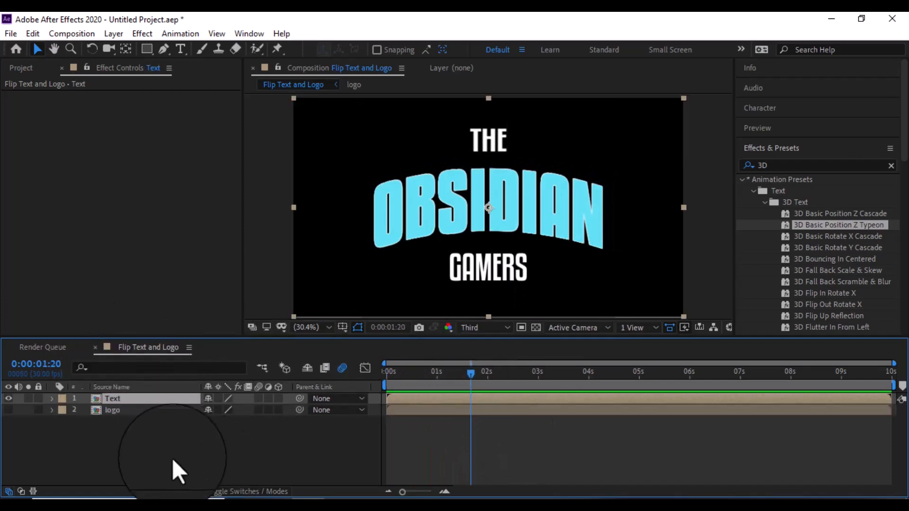
{"action": "left_click", "coordinate": [795, 165]}
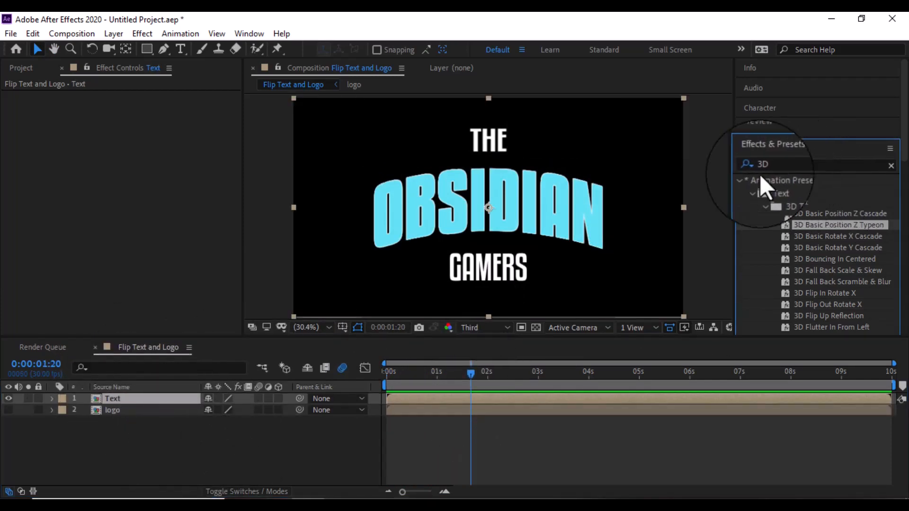
{"action": "double_click", "coordinate": [806, 165]}
{"action": "type", "text": "card"}
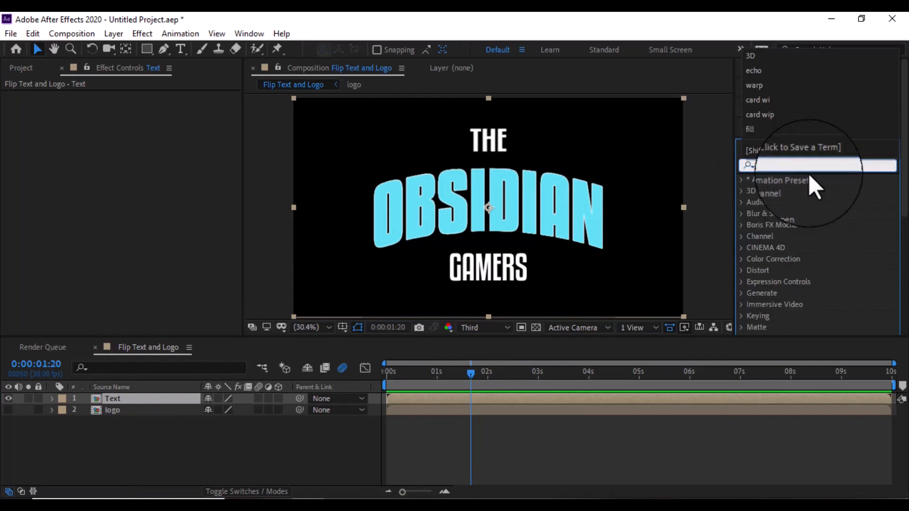
{"action": "type", "text": " wipe"}
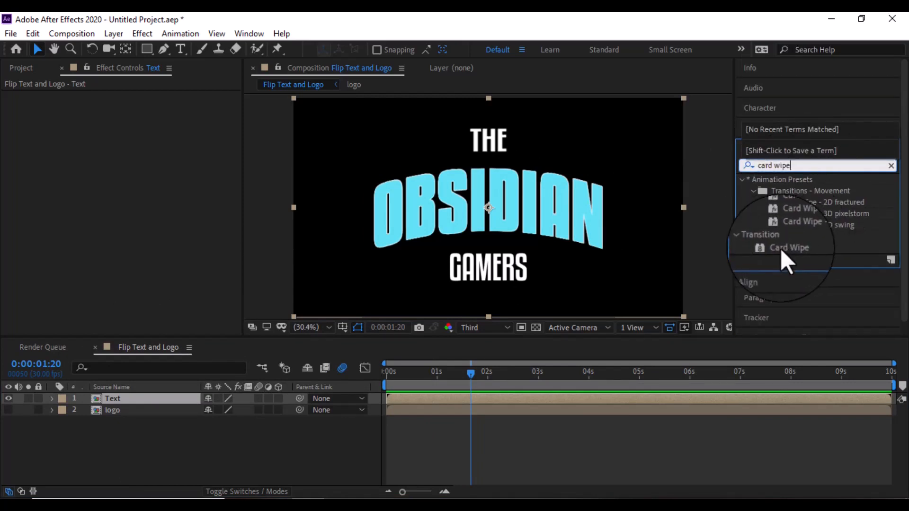
{"action": "left_click_drag", "start_coordinate": [780, 248], "coordinate": [483, 258]}
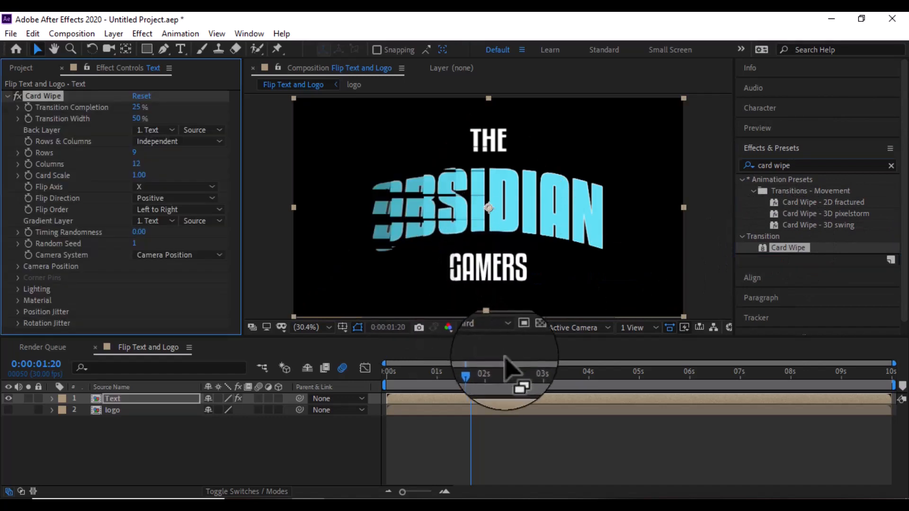
Move the playhead to 0:00:01:28 and set Card Wipe's Back Layer to the logo layer.
{"action": "left_click_drag", "start_coordinate": [470, 377], "coordinate": [487, 377]}
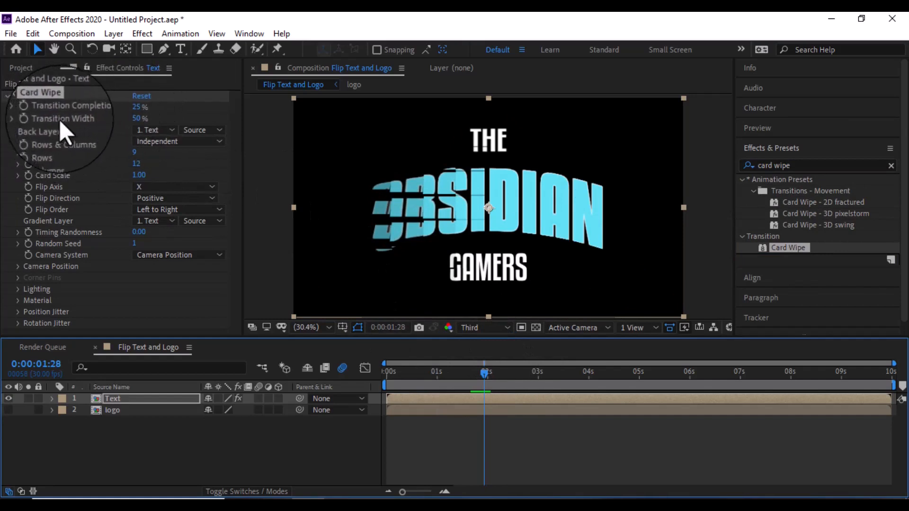
{"action": "left_click", "coordinate": [42, 130]}
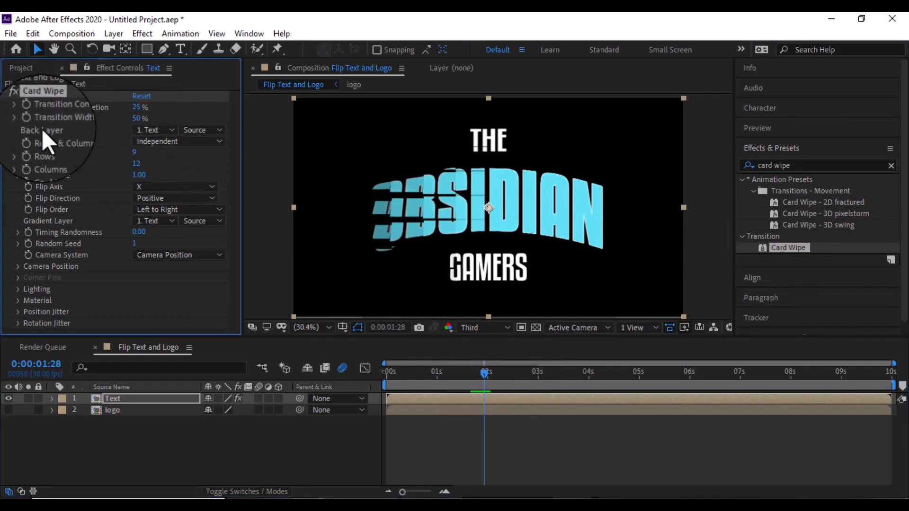
{"action": "left_click", "coordinate": [169, 130]}
{"action": "left_click", "coordinate": [168, 178]}
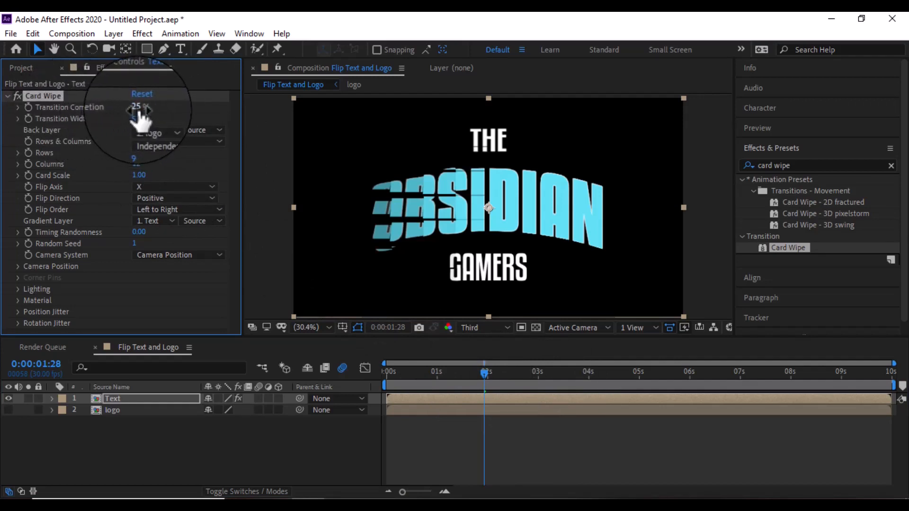
Test Card Wipe's Transition Completion range, set it to 0%, and start keyframing it at 0:00:01:28.
{"action": "left_click_drag", "start_coordinate": [139, 109], "coordinate": [214, 111]}
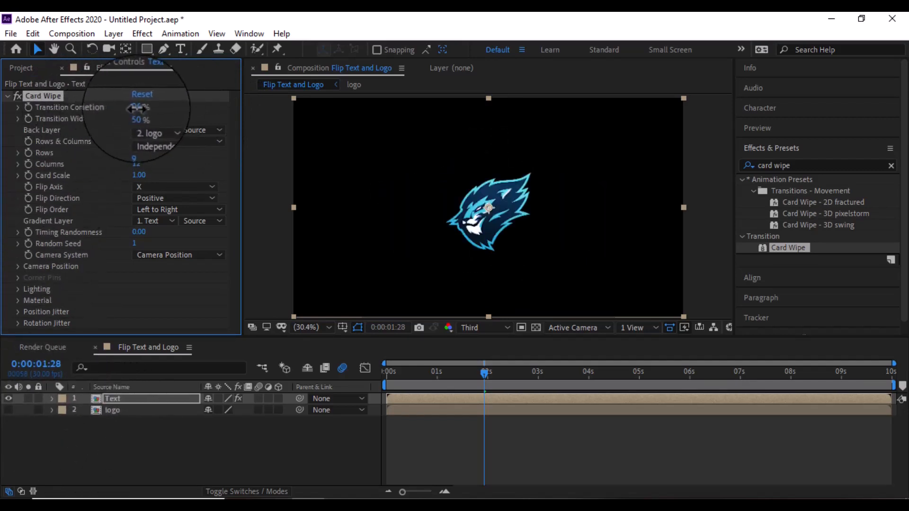
{"action": "left_click_drag", "start_coordinate": [135, 108], "coordinate": [71, 107]}
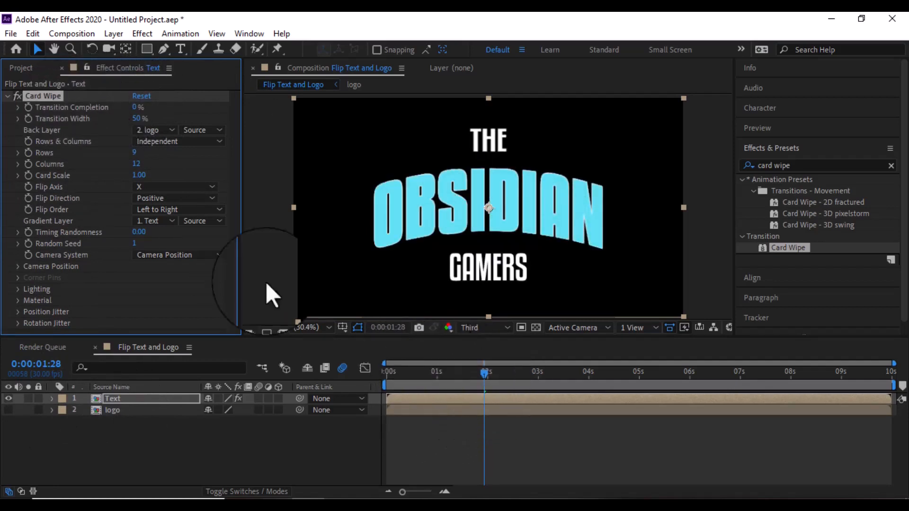
{"action": "left_click", "coordinate": [29, 108]}
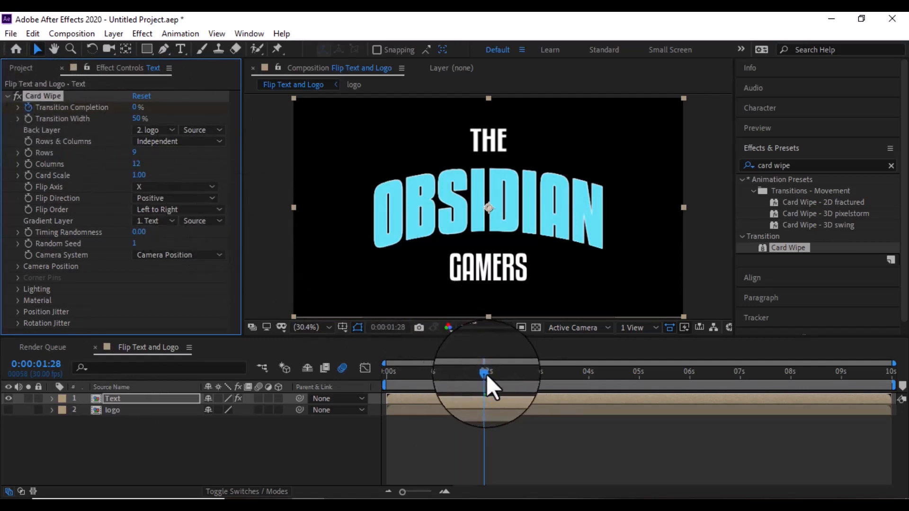
Set Card Wipe's Transition Completion to 100% at 0:00:03:00 and move the playhead back before the transition.
{"action": "left_click_drag", "start_coordinate": [487, 375], "coordinate": [539, 377]}
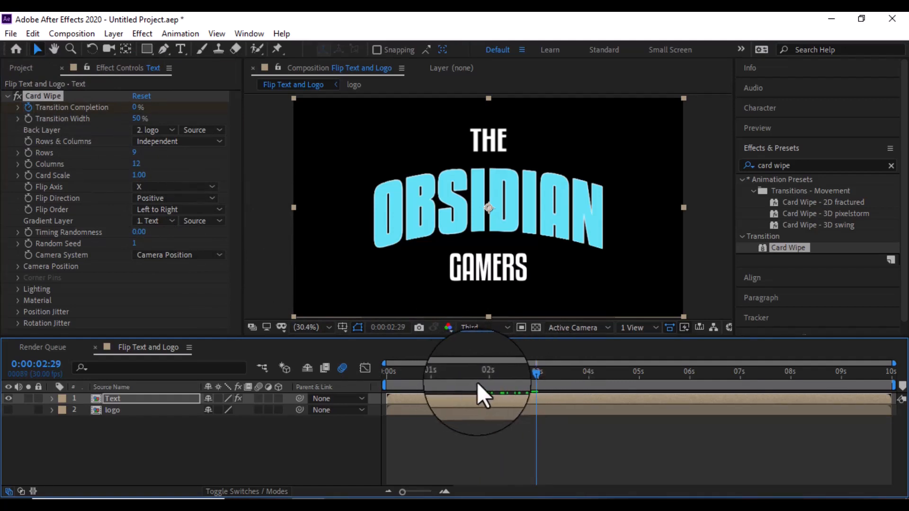
{"action": "left_click_drag", "start_coordinate": [533, 374], "coordinate": [535, 375]}
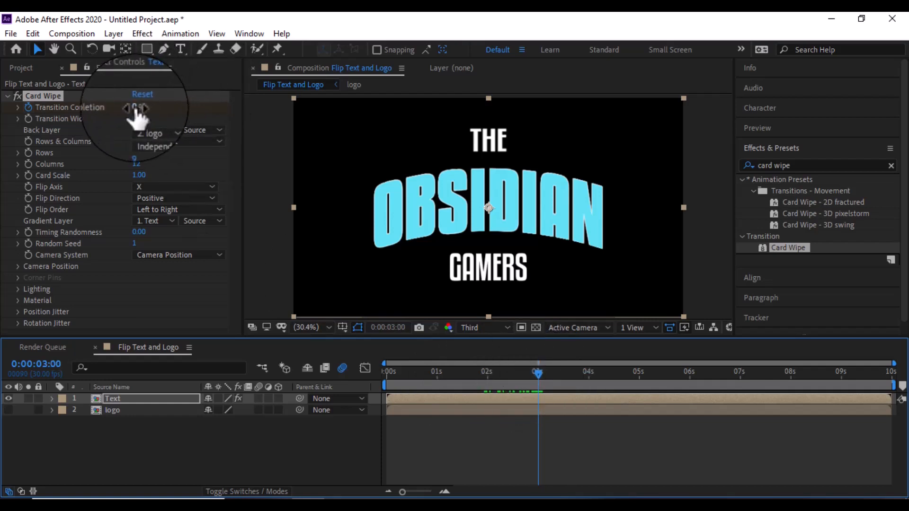
{"action": "left_click_drag", "start_coordinate": [135, 108], "coordinate": [240, 116]}
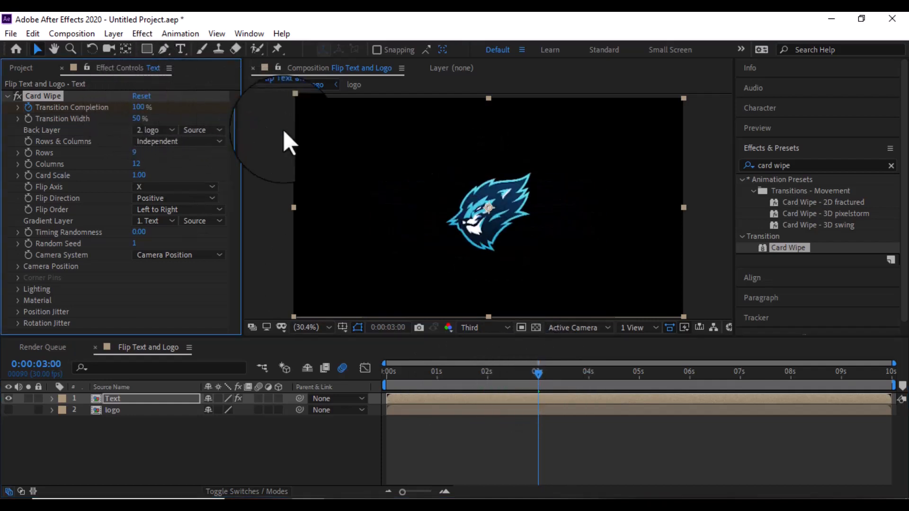
{"action": "left_click_drag", "start_coordinate": [535, 375], "coordinate": [477, 374]}
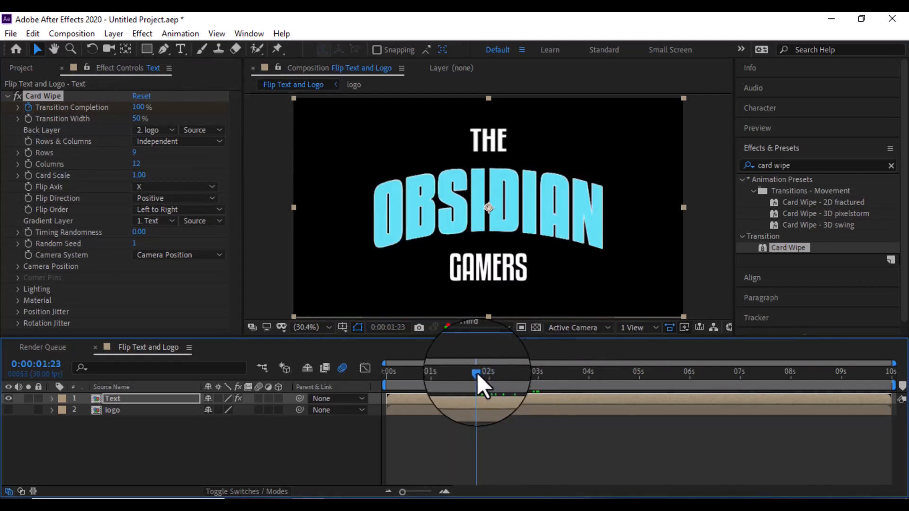
Preview the Card Wipe transition from text to logo and return the playhead to 0:00:02:00.
{"action": "key", "text": "space"}
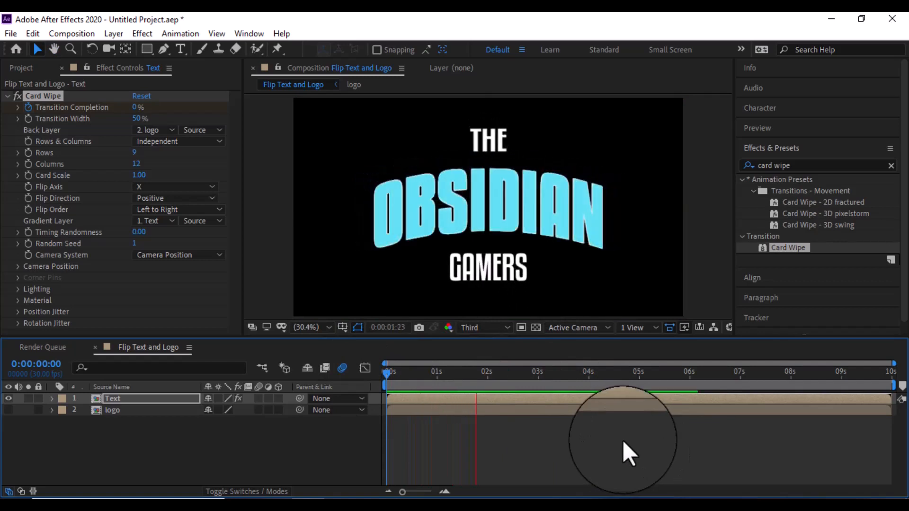
{"action": "key", "text": "space"}
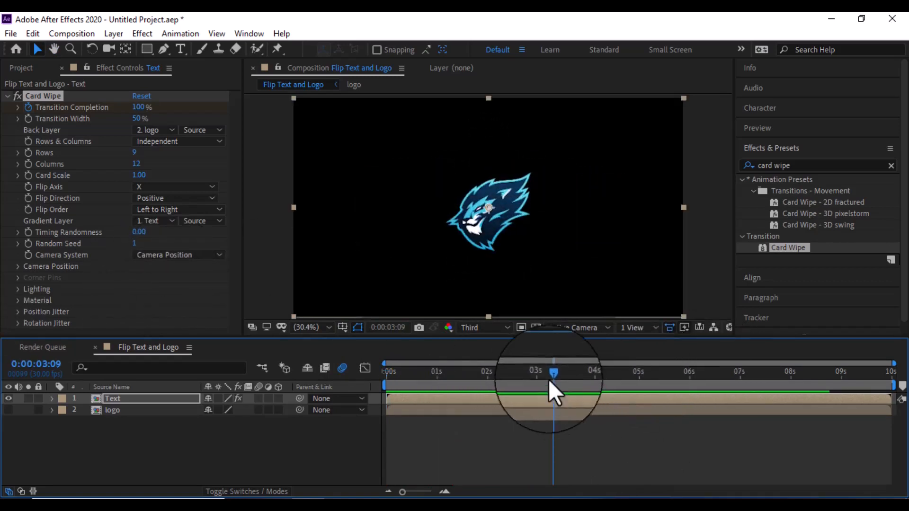
{"action": "left_click_drag", "start_coordinate": [552, 378], "coordinate": [488, 380]}
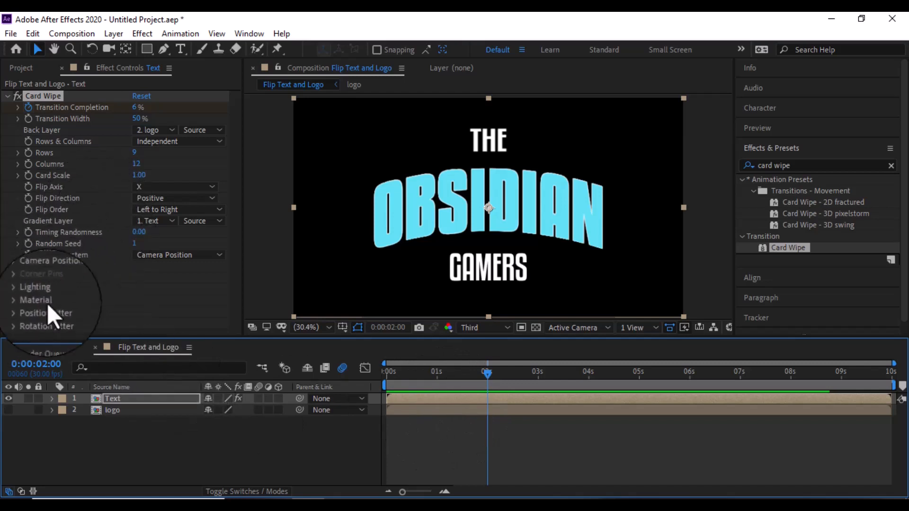
Set Card Wipe's Camera System to Corner Pins and, at 0:00:00:24, move the Upper Left Corner inward to about 263, 257.
{"action": "left_click", "coordinate": [183, 263]}
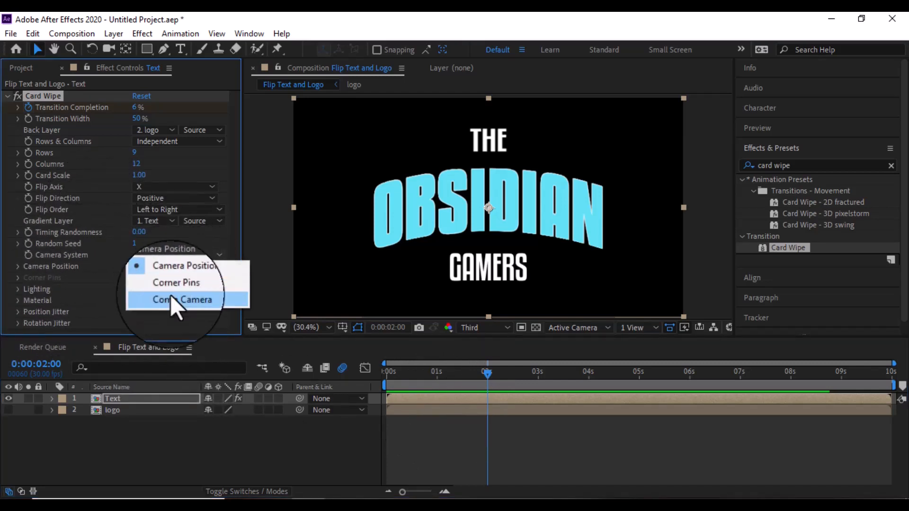
{"action": "left_click", "coordinate": [178, 284]}
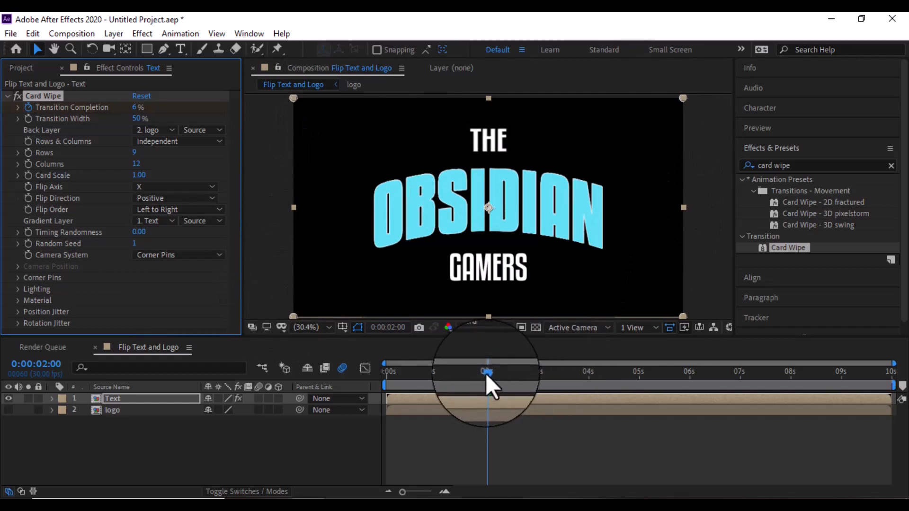
{"action": "left_click_drag", "start_coordinate": [487, 374], "coordinate": [399, 377]}
{"action": "left_click_drag", "start_coordinate": [423, 379], "coordinate": [426, 380]}
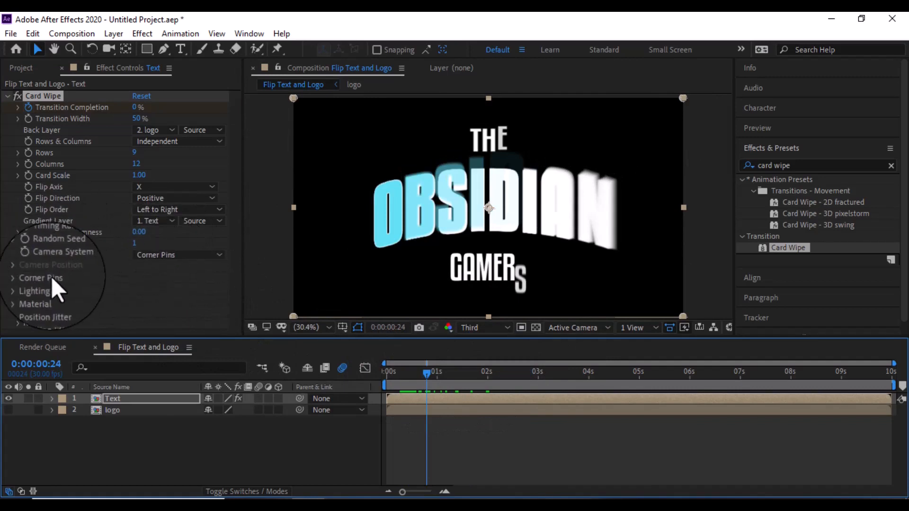
{"action": "left_click", "coordinate": [19, 278]}
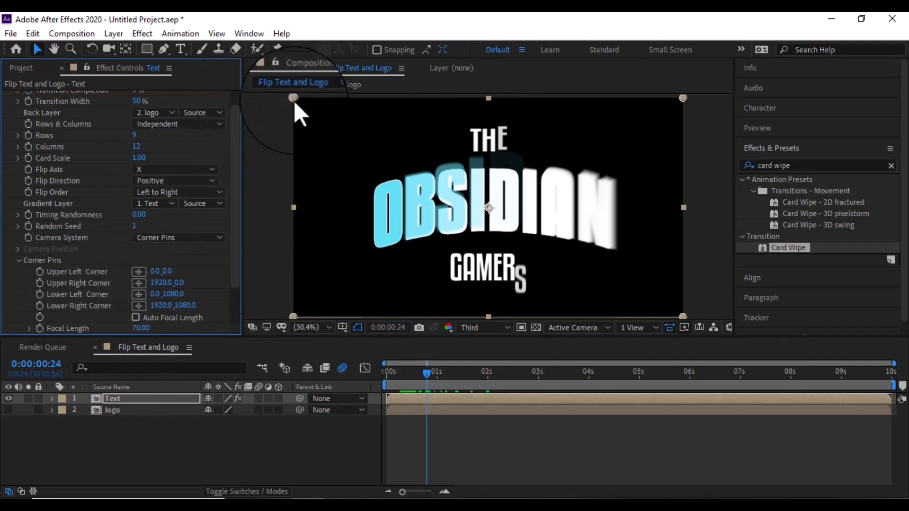
{"action": "left_click_drag", "start_coordinate": [294, 101], "coordinate": [347, 153]}
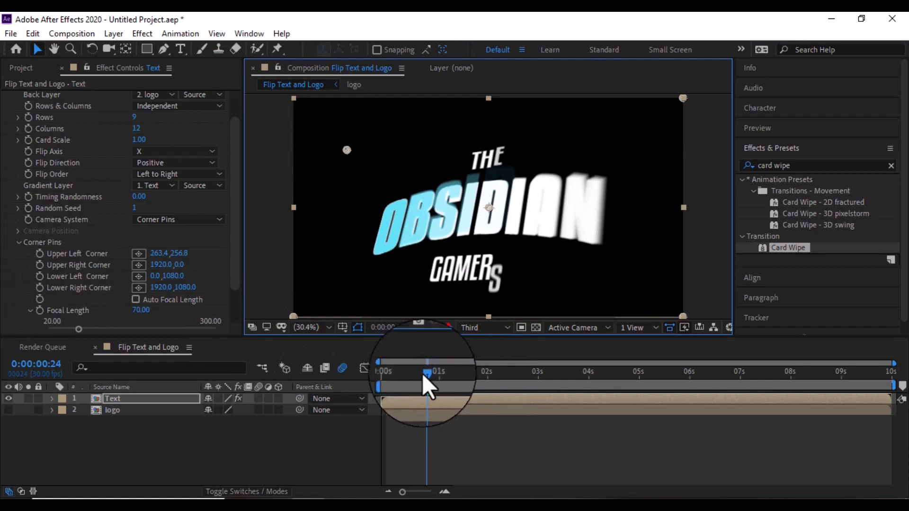
Start keyframing the Upper Left Corner at 0:00:00:00 and move it back to about 3, 0 at 0:00:02:07.
{"action": "left_click_drag", "start_coordinate": [422, 374], "coordinate": [370, 376]}
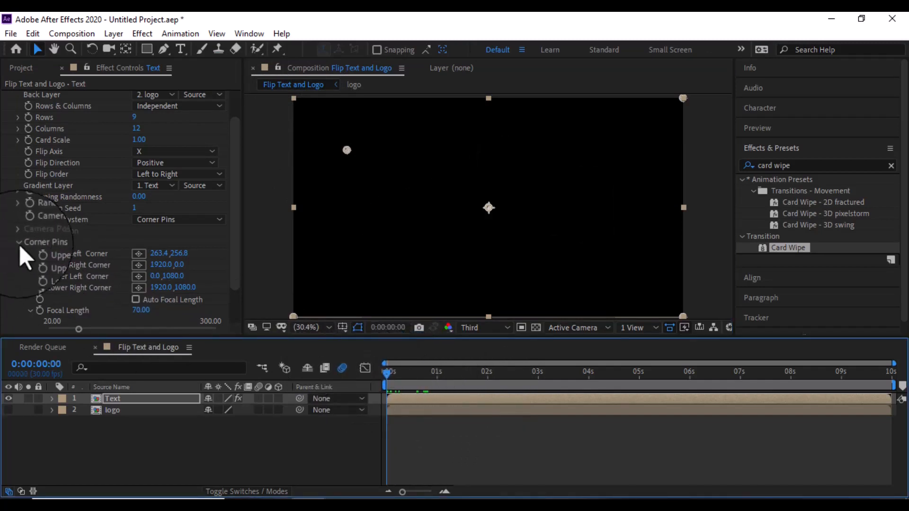
{"action": "left_click", "coordinate": [40, 254]}
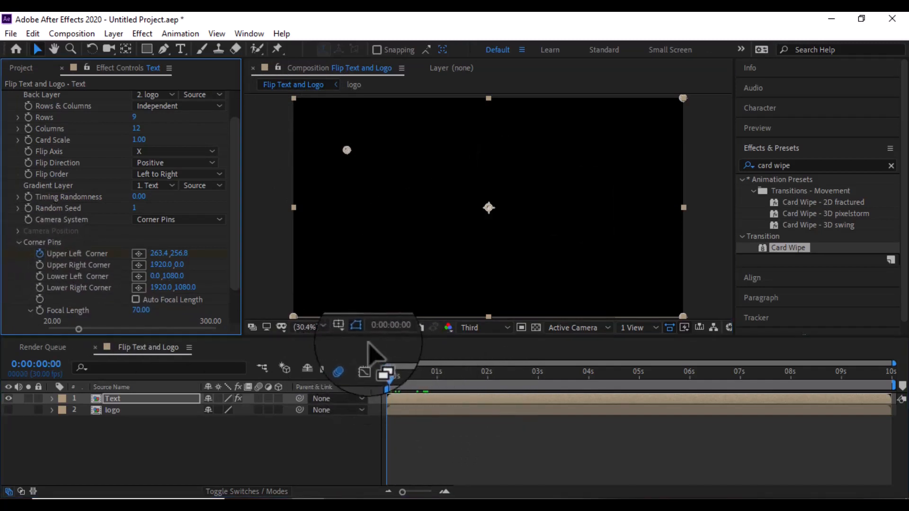
{"action": "left_click_drag", "start_coordinate": [388, 378], "coordinate": [500, 381]}
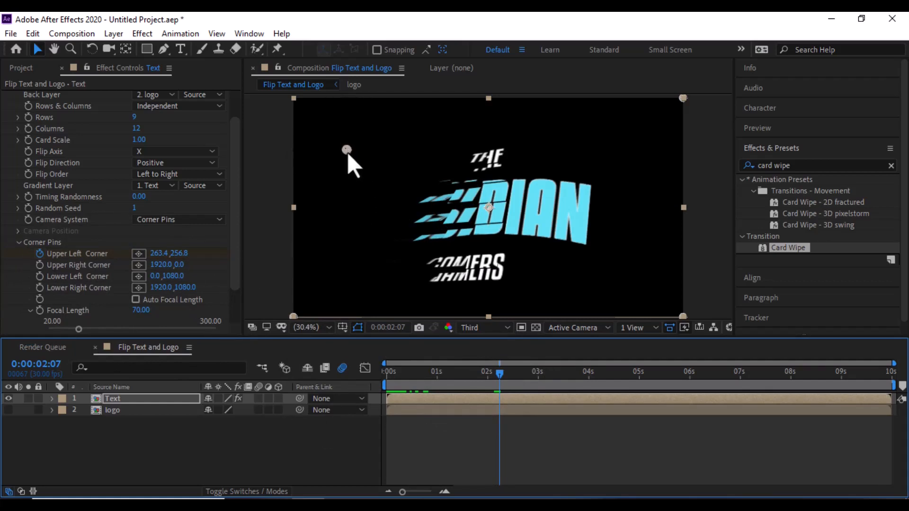
{"action": "left_click_drag", "start_coordinate": [348, 152], "coordinate": [294, 101]}
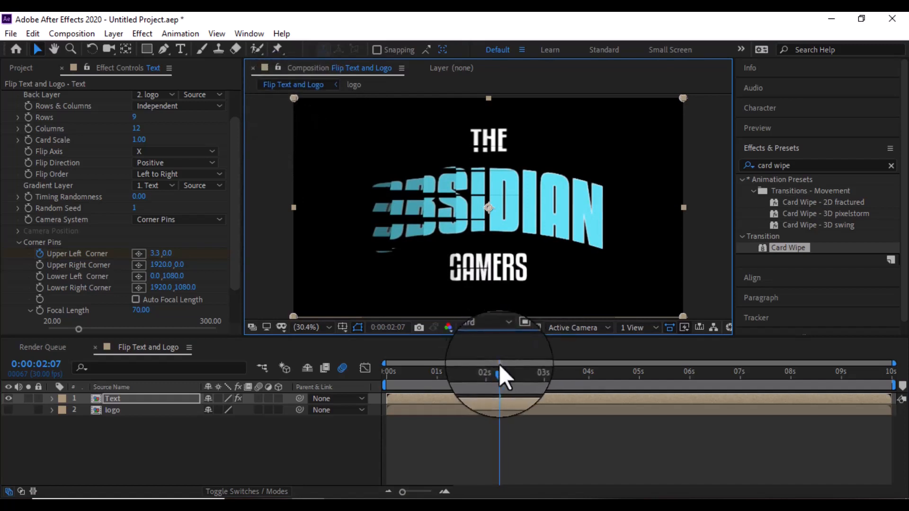
Preview the corner pin tilt together with the card flip twice from the start of the composition.
{"action": "left_click_drag", "start_coordinate": [501, 374], "coordinate": [388, 374]}
{"action": "key", "text": "space"}
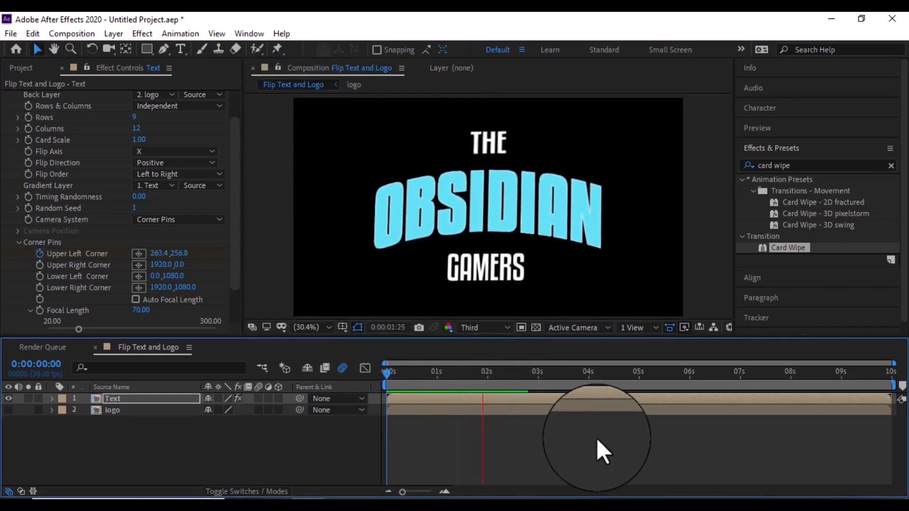
{"action": "key", "text": "space"}
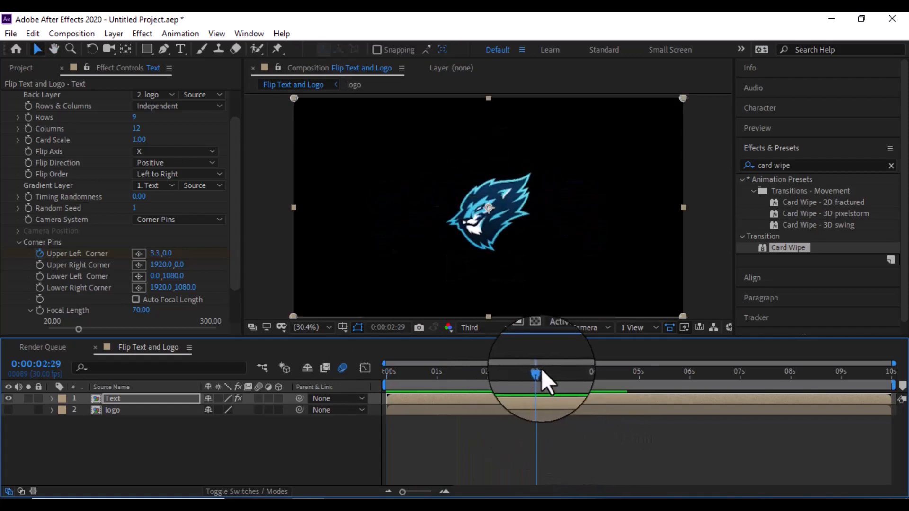
{"action": "left_click_drag", "start_coordinate": [541, 372], "coordinate": [385, 379]}
{"action": "key", "text": "space"}
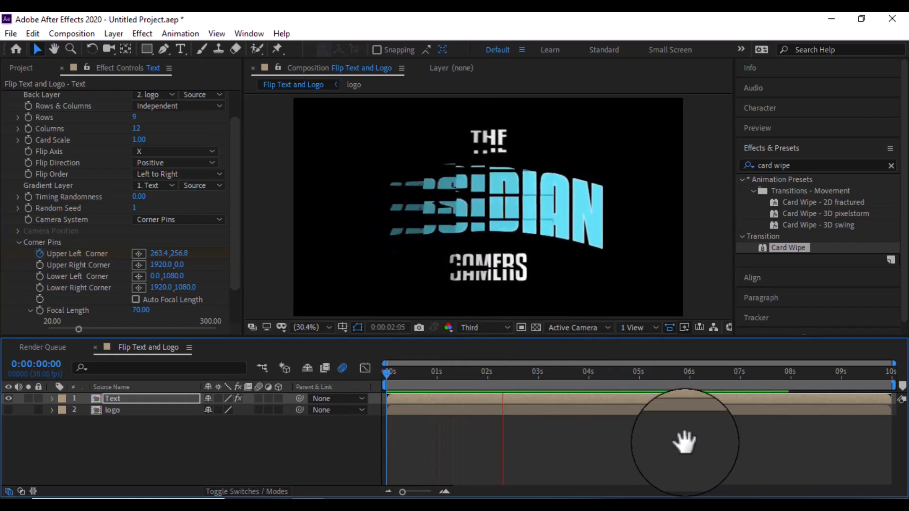
{"action": "key", "text": "space"}
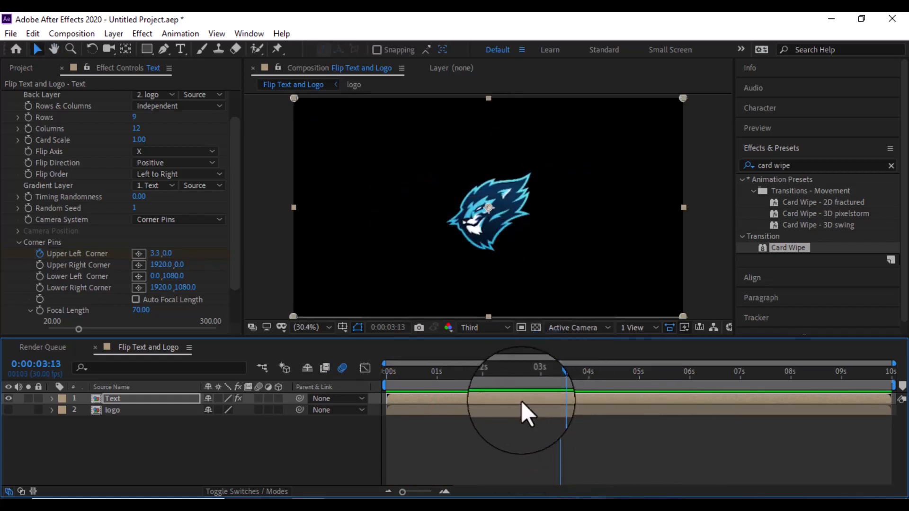
Reveal the Text layer's keyframes and apply Easy Ease to both Transition Completion keyframes.
{"action": "left_click", "coordinate": [520, 401]}
{"action": "key", "text": "u"}
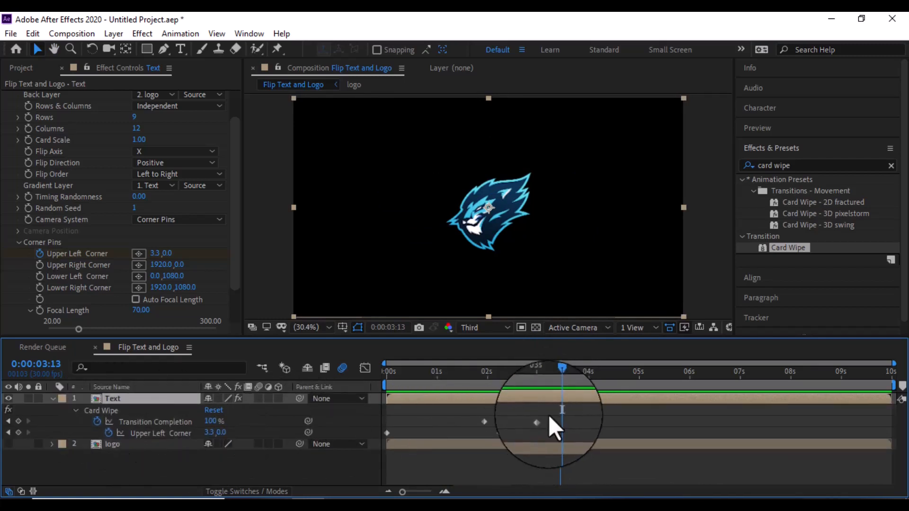
{"action": "left_click_drag", "start_coordinate": [549, 416], "coordinate": [472, 424]}
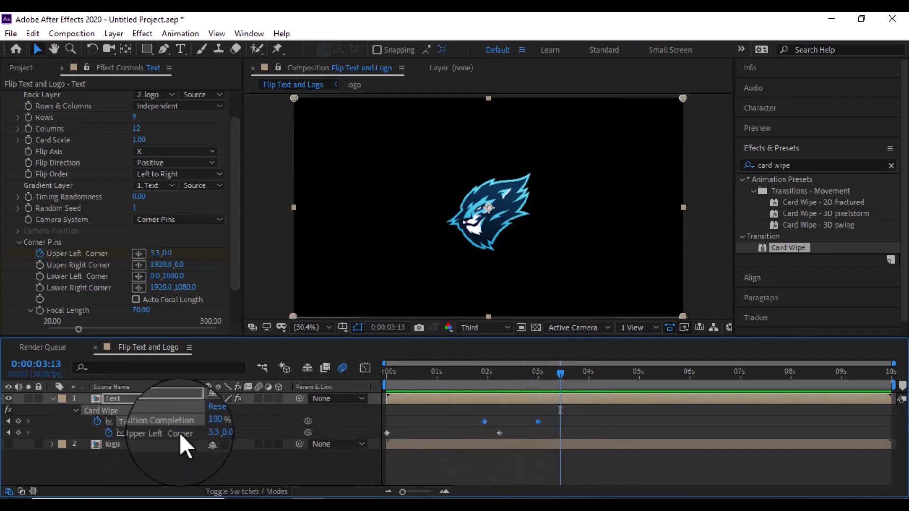
{"action": "right_click", "coordinate": [540, 422]}
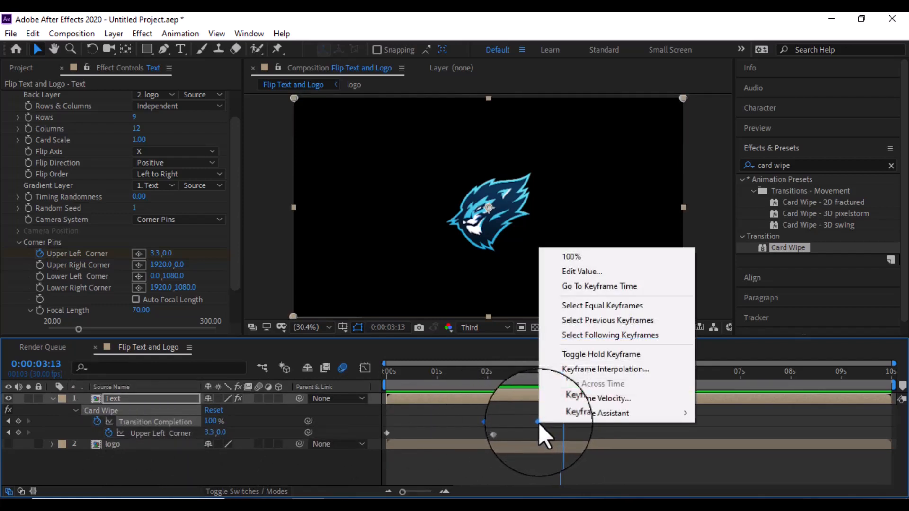
{"action": "mouse_move", "coordinate": [576, 419]}
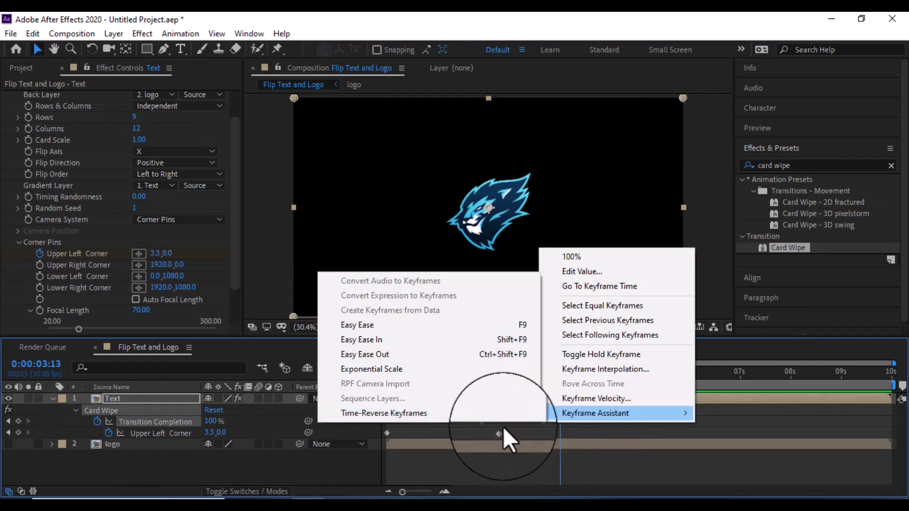
{"action": "left_click", "coordinate": [373, 328]}
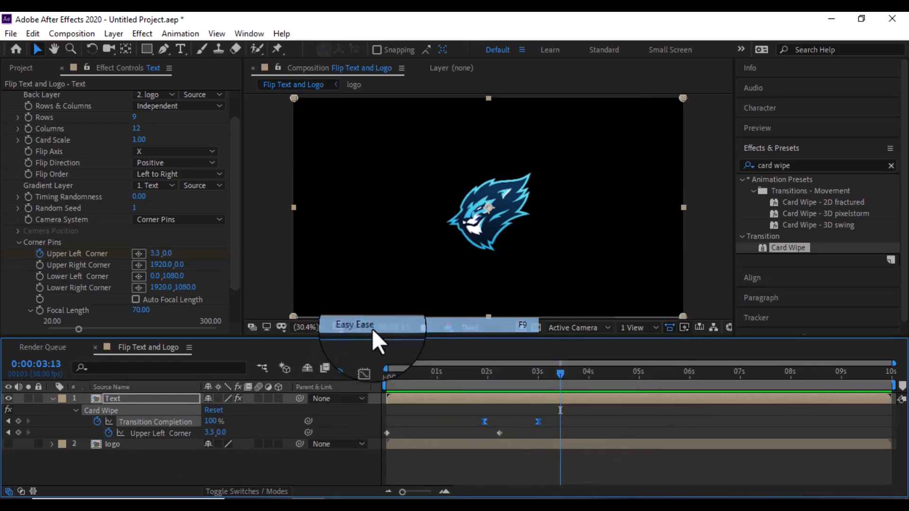
Lengthen the ease handles of Transition Completion's speed curve so that it forms a sharp peak midway between the keyframes.
{"action": "left_click", "coordinate": [364, 369]}
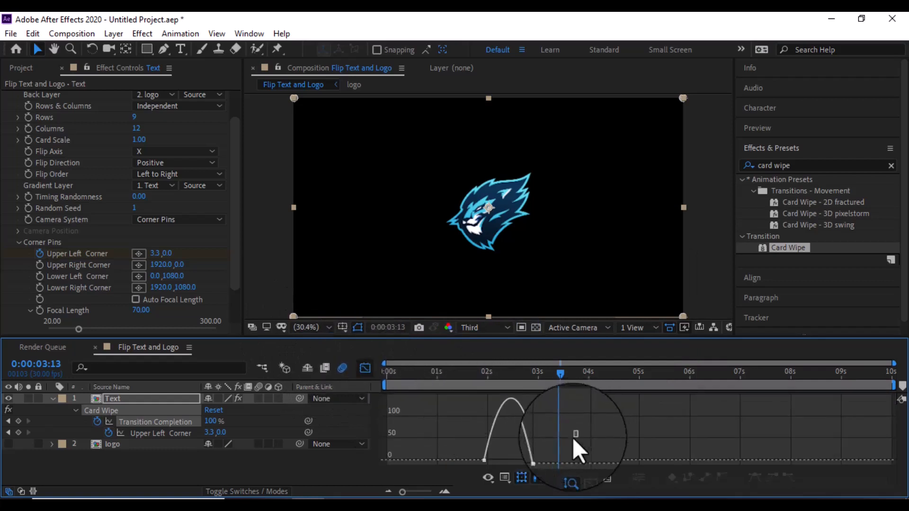
{"action": "left_click_drag", "start_coordinate": [573, 438], "coordinate": [511, 458]}
{"action": "scroll", "coordinate": [495, 458], "scroll_direction": "up", "scroll_amount": 1}
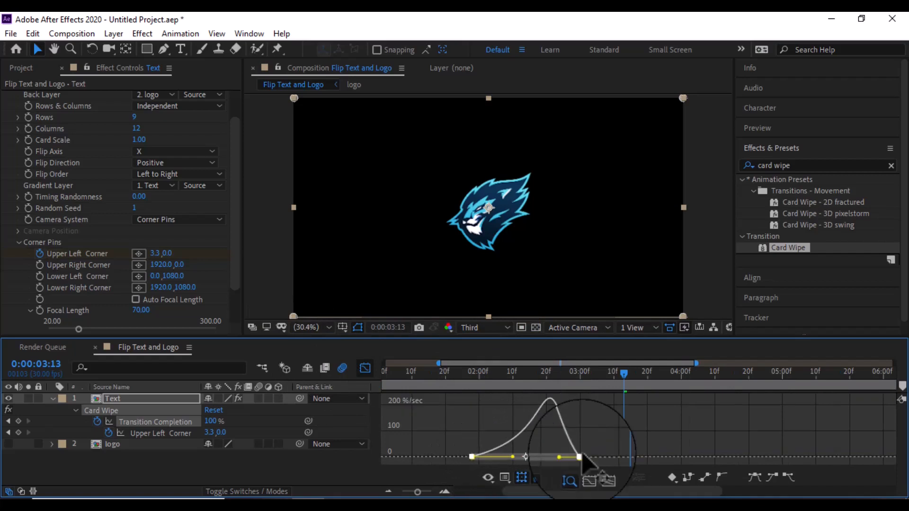
{"action": "left_click_drag", "start_coordinate": [584, 456], "coordinate": [541, 456]}
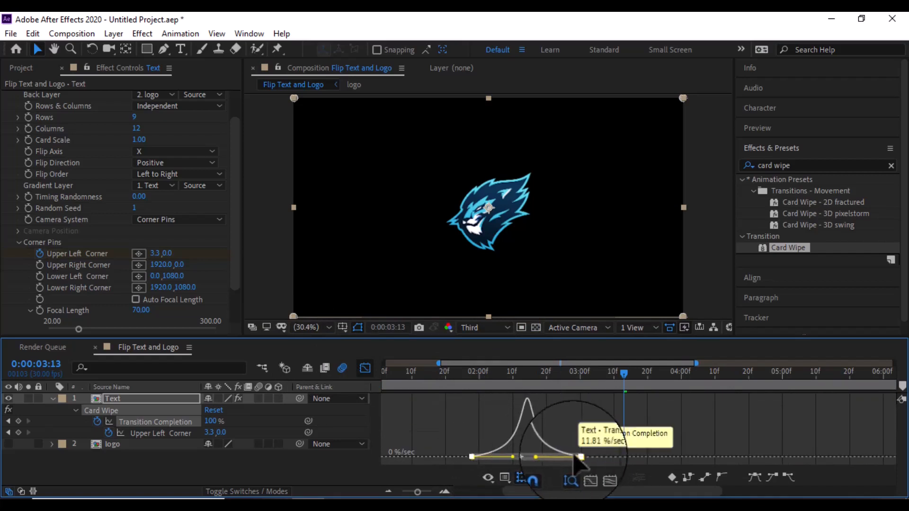
{"action": "left_click", "coordinate": [365, 368]}
Show the full timeline again and preview the eased flip from the start of the composition.
{"action": "left_click_drag", "start_coordinate": [630, 387], "coordinate": [412, 393]}
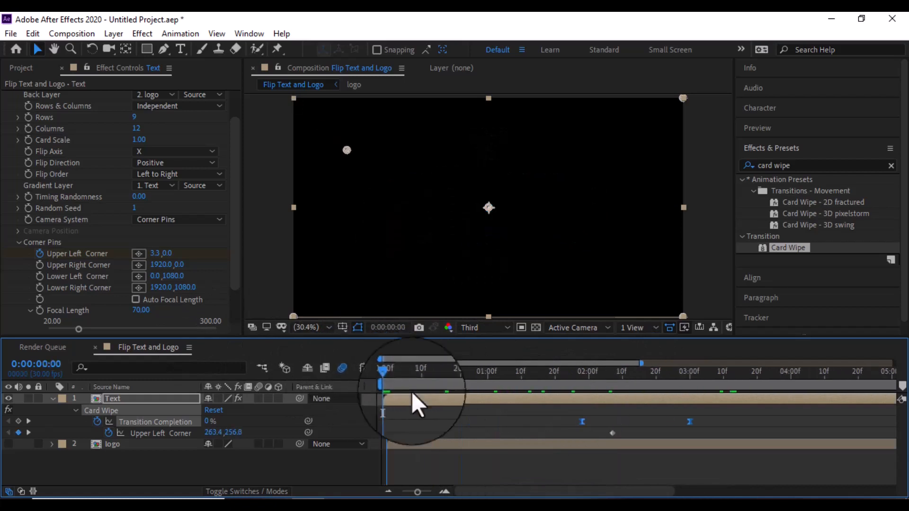
{"action": "left_click_drag", "start_coordinate": [417, 493], "coordinate": [402, 494]}
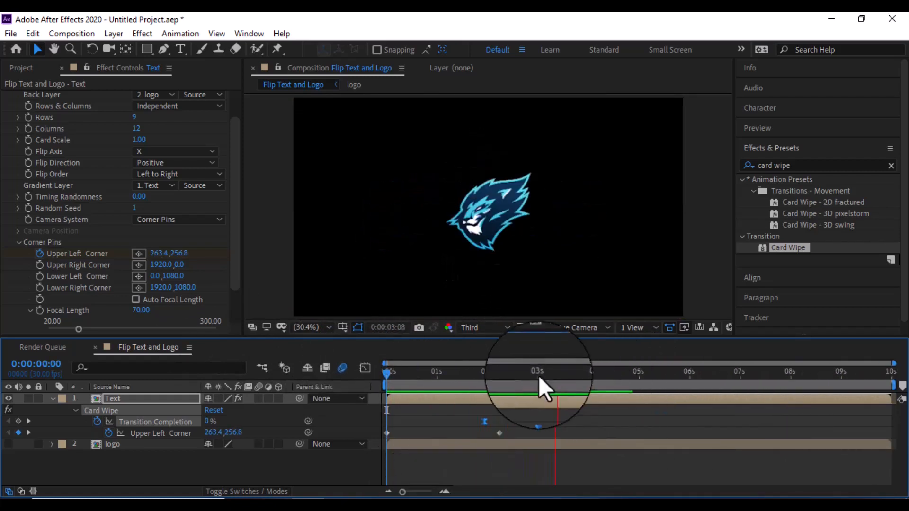
{"action": "left_click", "coordinate": [557, 373]}
{"action": "left_click_drag", "start_coordinate": [557, 374], "coordinate": [364, 377]}
{"action": "key", "text": "space"}
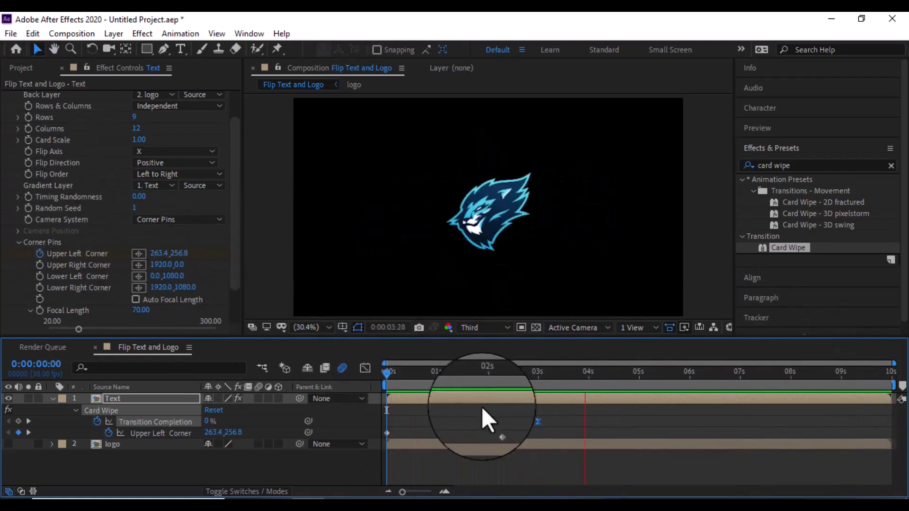
{"action": "key", "text": "space"}
Move the Upper Left Corner outward to about -691, -349 at 0:00:04:19 and preview the animation from the start.
{"action": "left_click_drag", "start_coordinate": [593, 374], "coordinate": [620, 377]}
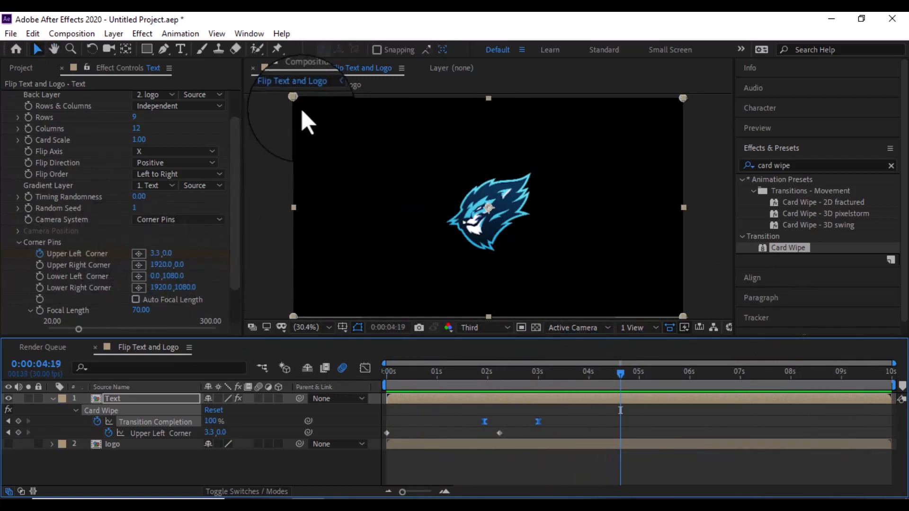
{"action": "left_click_drag", "start_coordinate": [294, 99], "coordinate": [154, 28]}
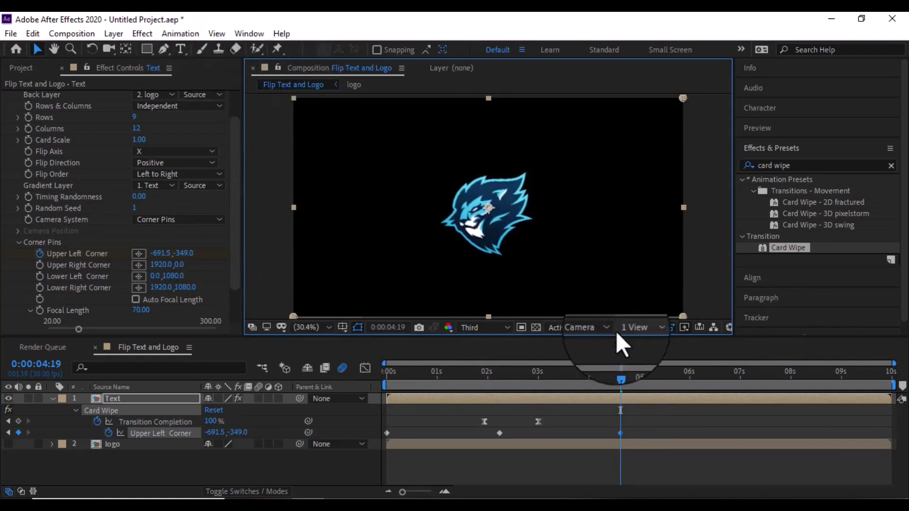
{"action": "left_click_drag", "start_coordinate": [619, 366], "coordinate": [376, 366]}
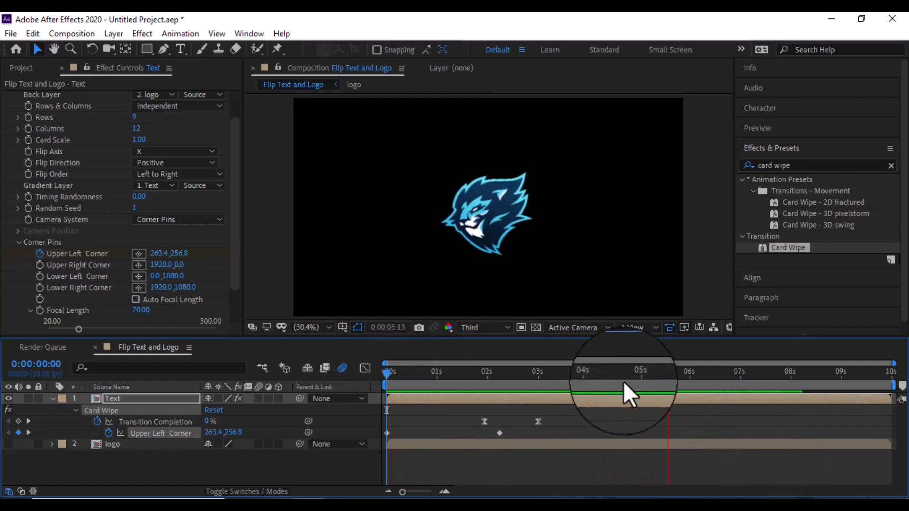
{"action": "key", "text": "space"}
Shorten the work area to end at about 0:00:05:17 and play the animation from the start.
{"action": "key", "text": "v"}
{"action": "left_click_drag", "start_coordinate": [684, 374], "coordinate": [670, 376]}
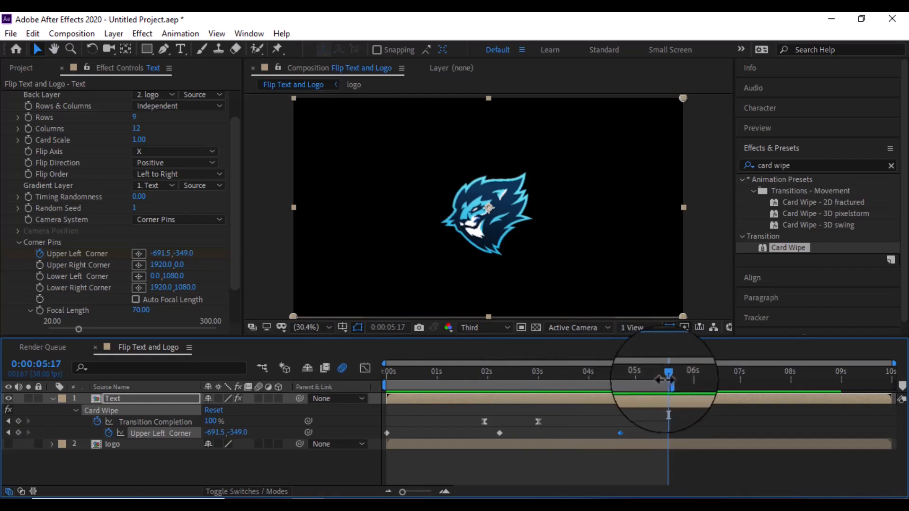
{"action": "left_click_drag", "start_coordinate": [670, 376], "coordinate": [367, 387]}
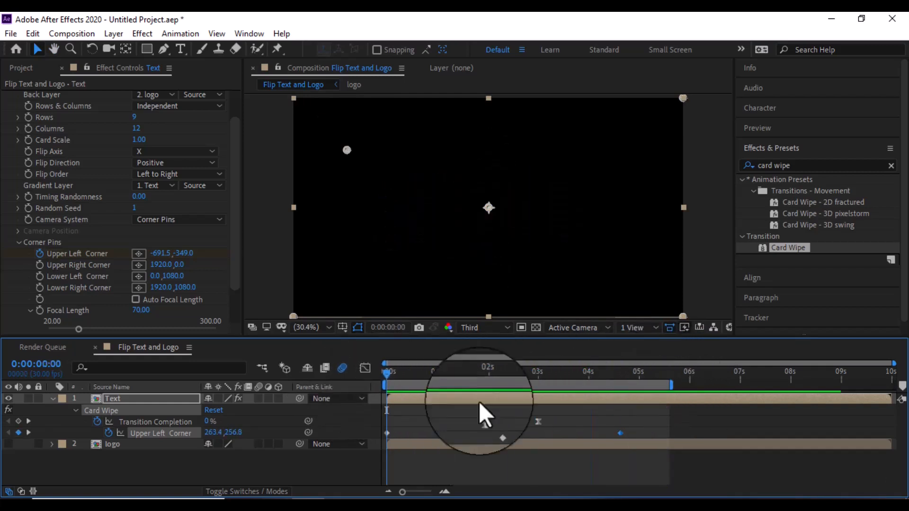
{"action": "key", "text": "space"}
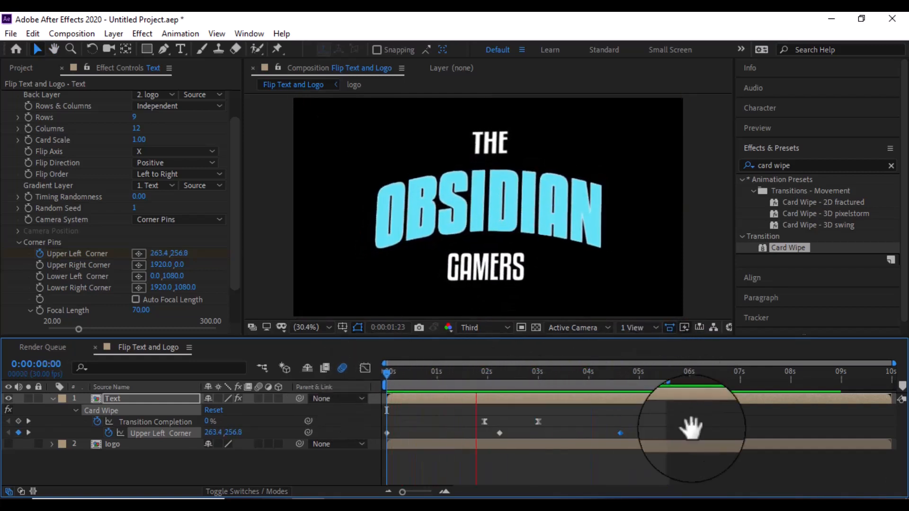